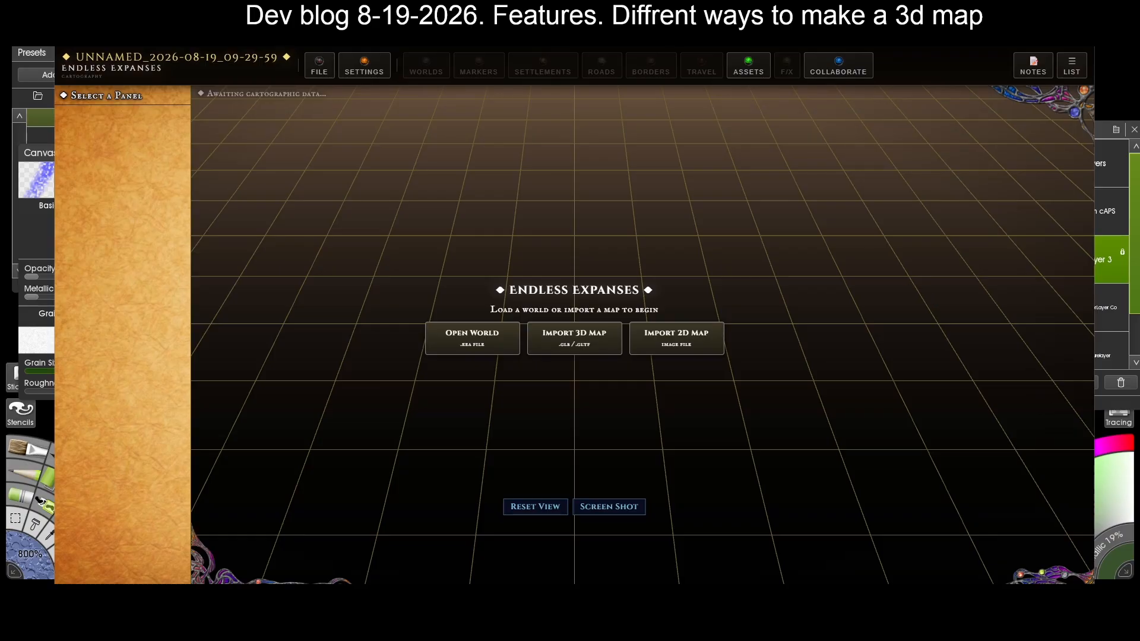
Import 6.glb as a new 3D map named World_1 with the Country scale of 500 by 500 miles
click(578, 347)
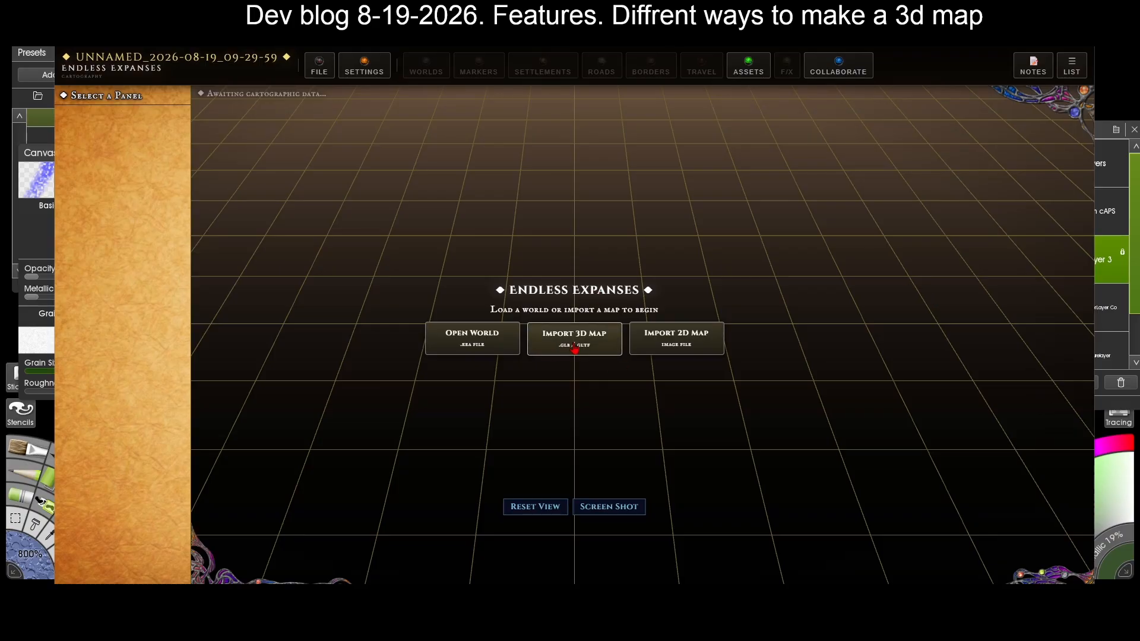
scroll(353, 179, down, 5)
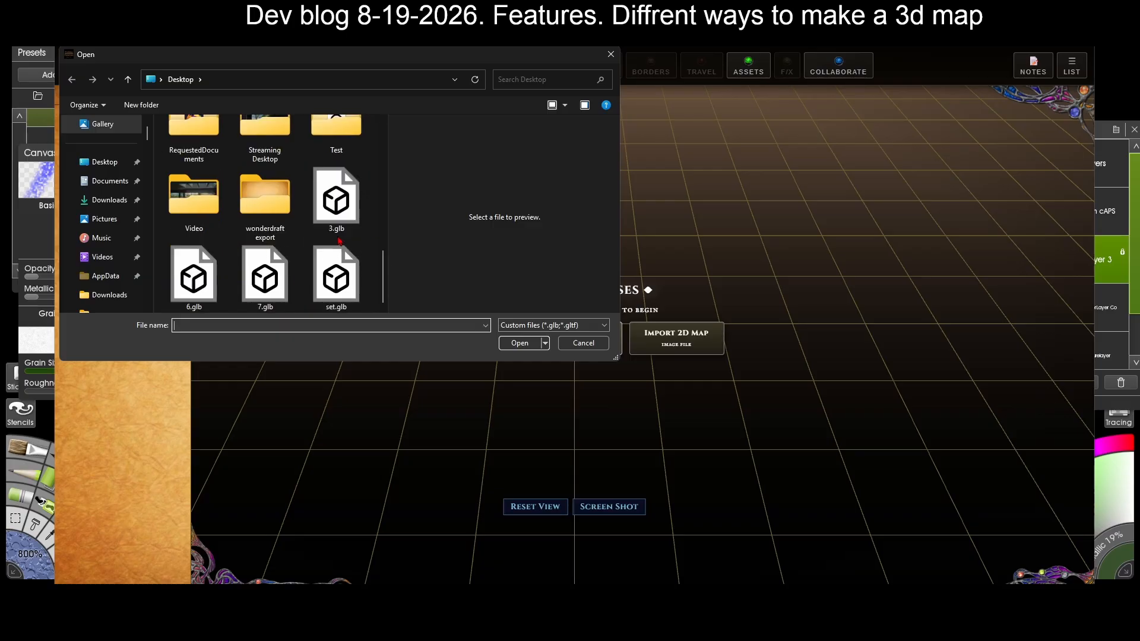
click(351, 209)
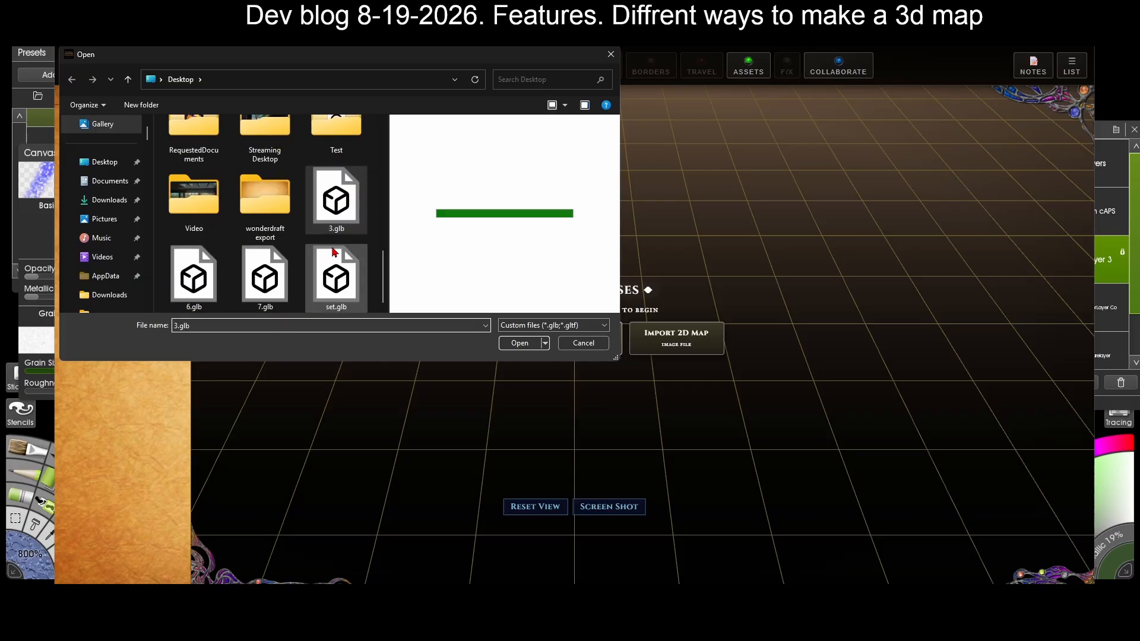
click(344, 288)
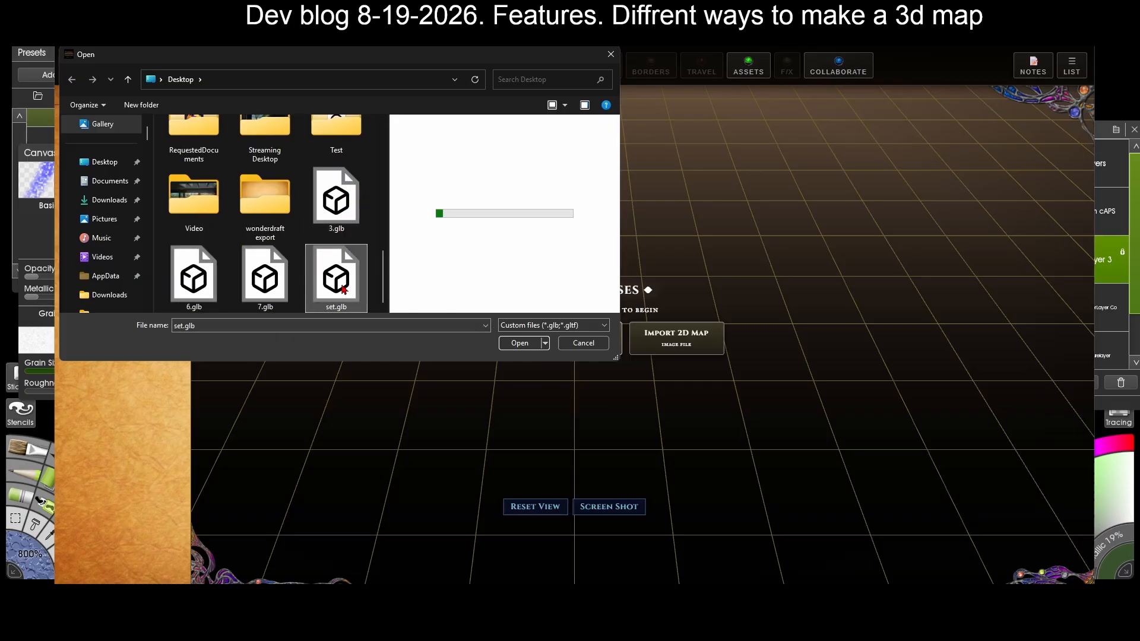
click(267, 282)
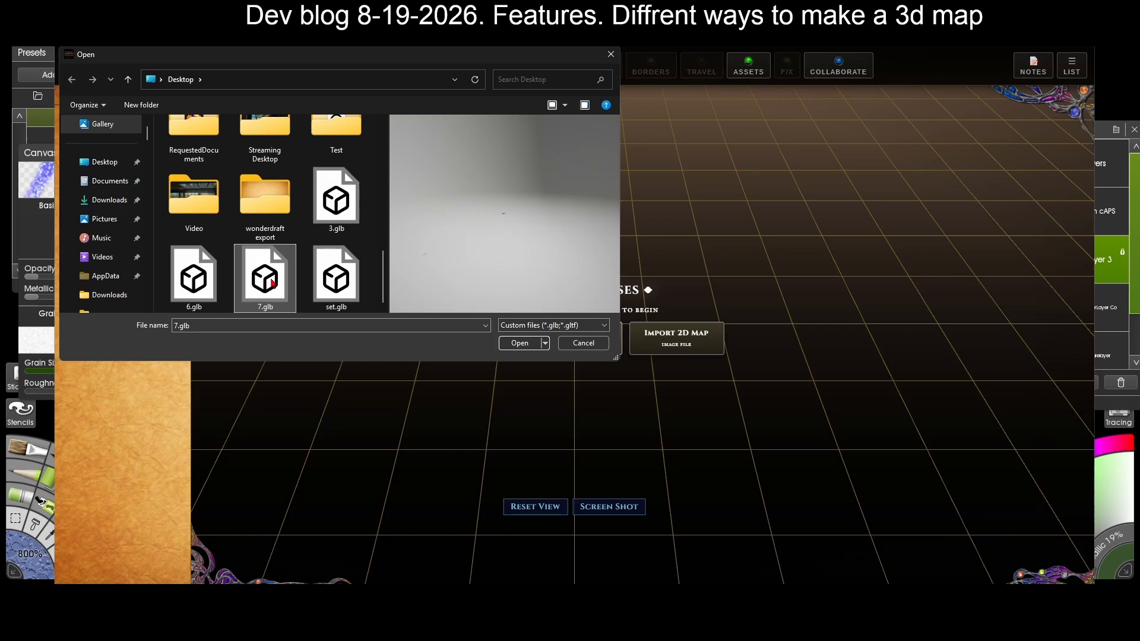
double_click(196, 279)
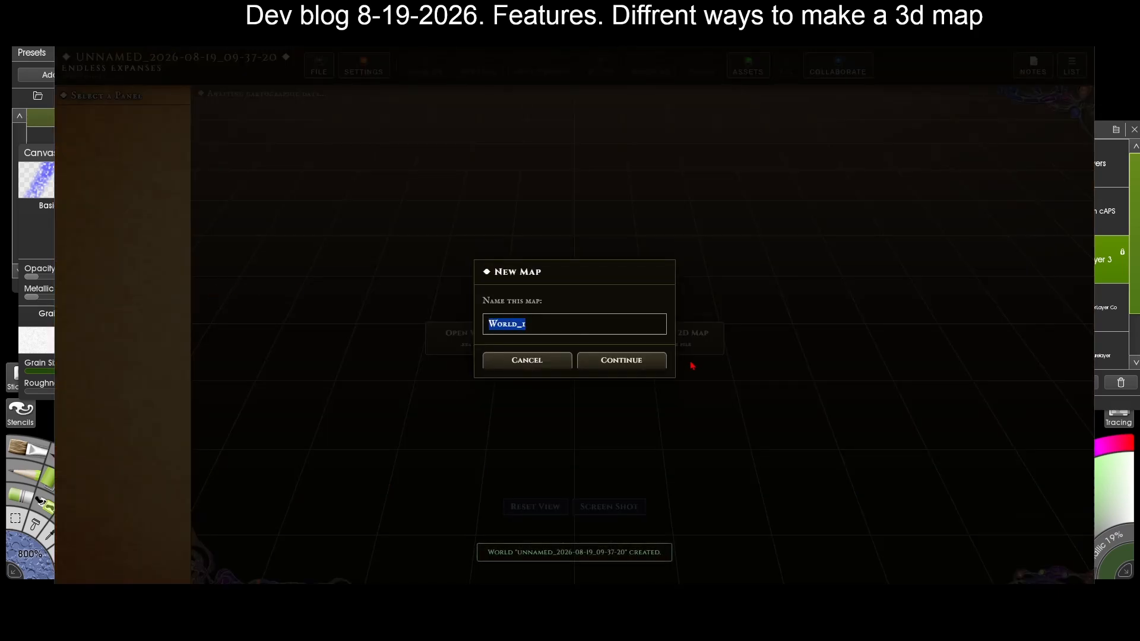
click(607, 360)
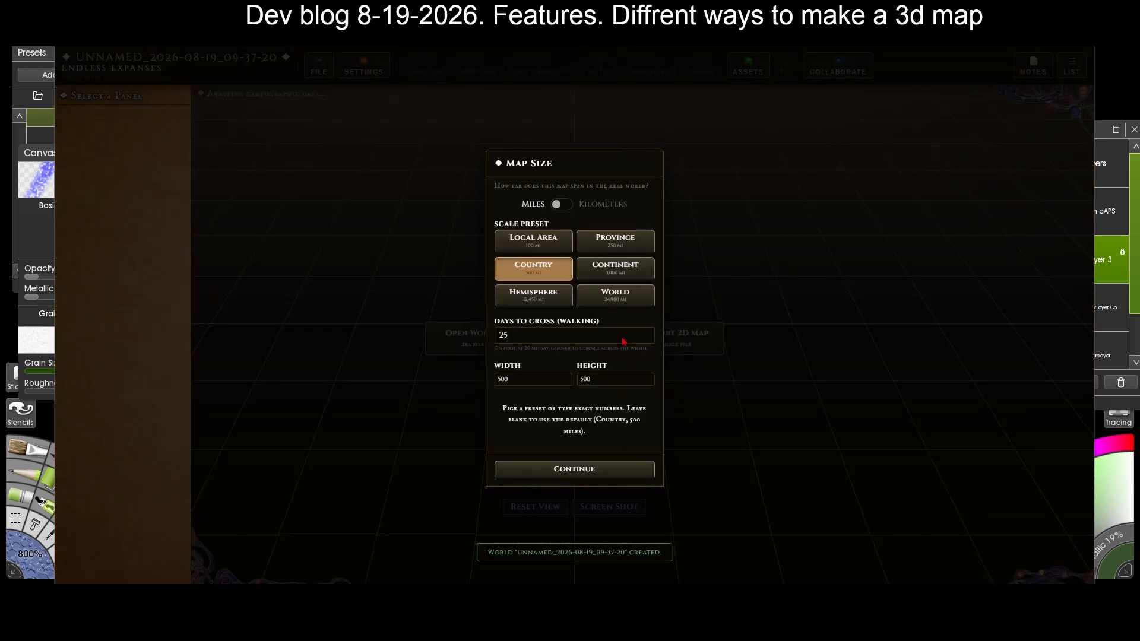
click(612, 475)
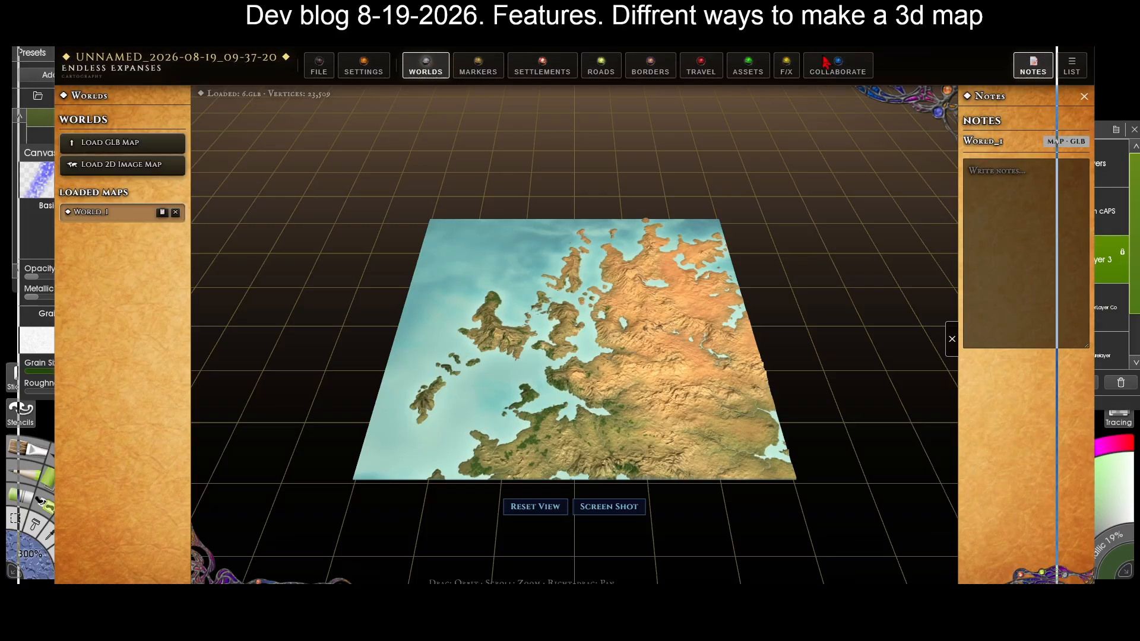
Look through the marker, settlement and road options available for the map
drag(823, 56, 860, 41)
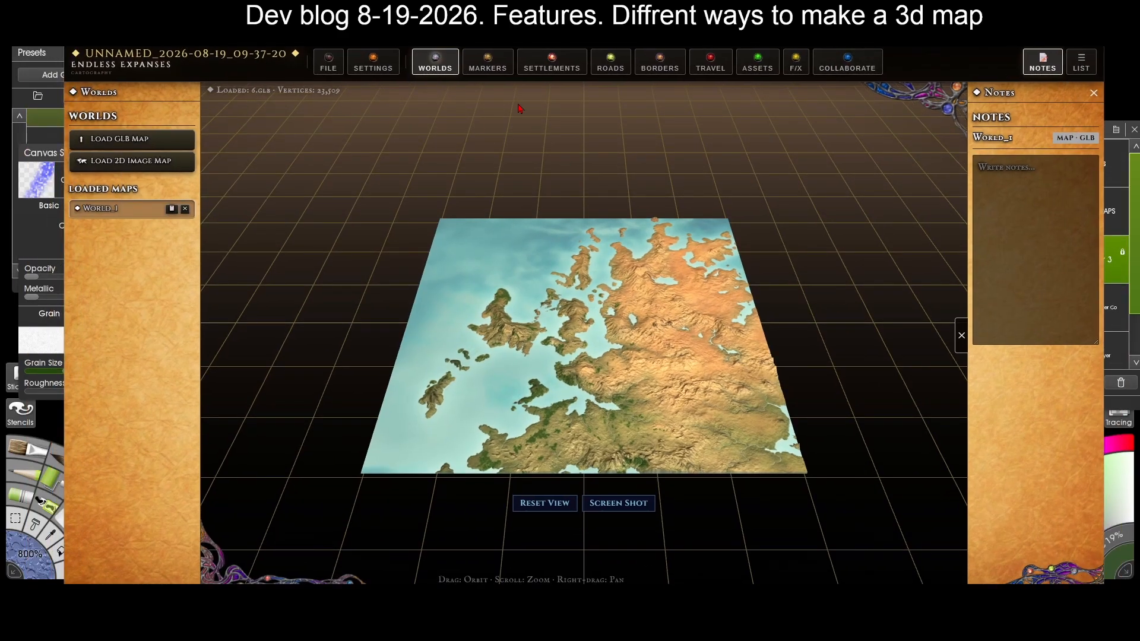
click(487, 62)
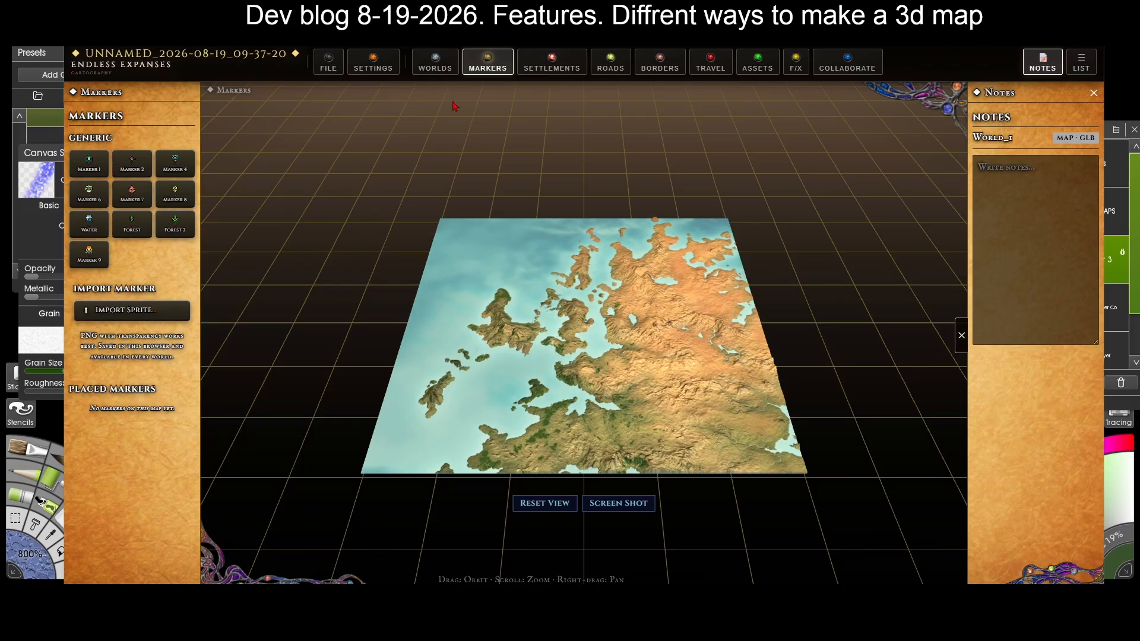
click(556, 61)
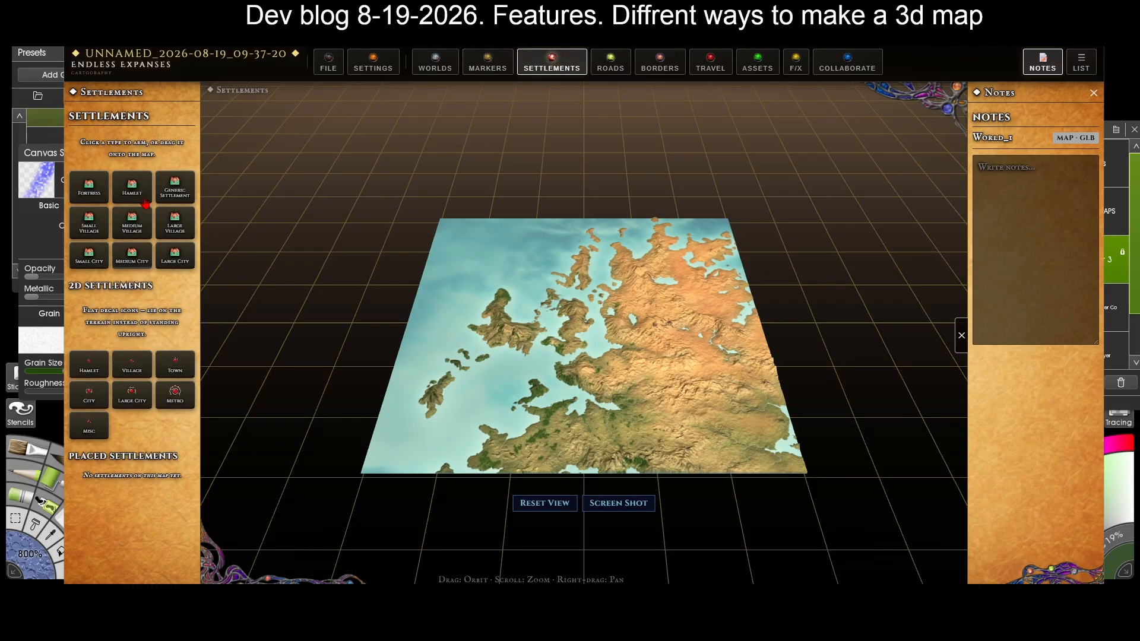
click(601, 70)
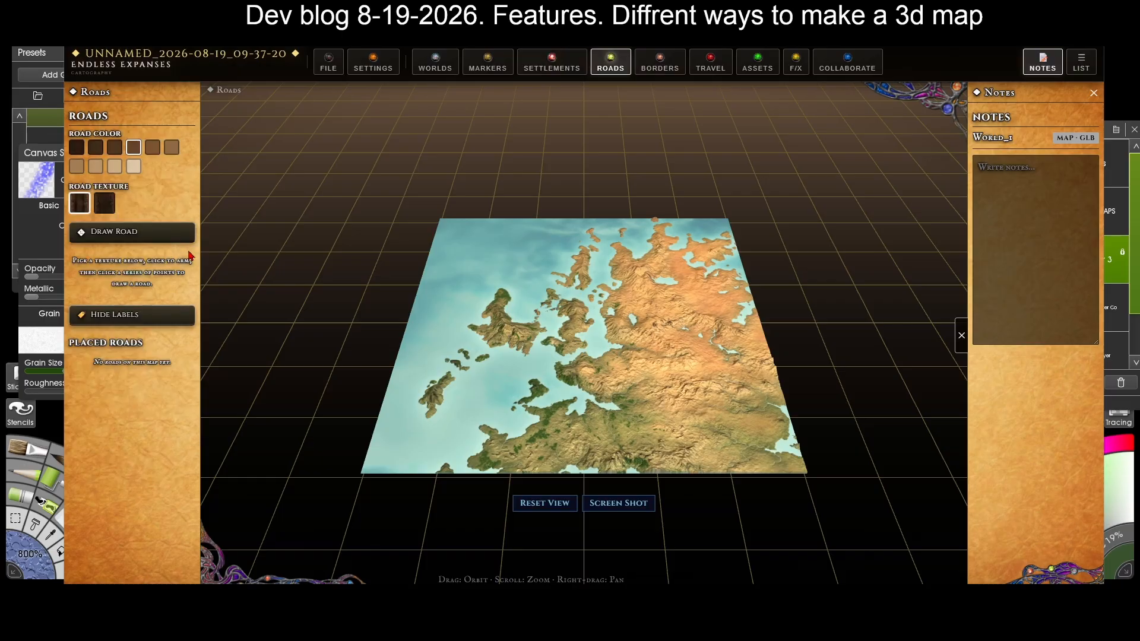
Draw a red border from the northwestern sea through the eastern mainland and back to the southwestern coast
click(660, 62)
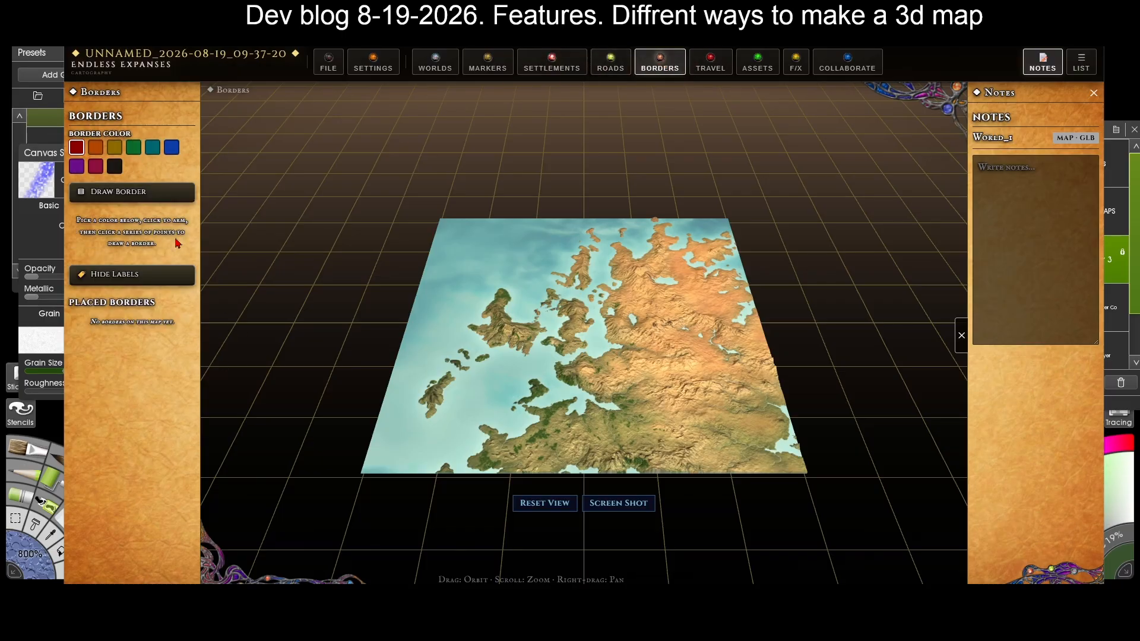
click(155, 200)
click(502, 248)
click(671, 337)
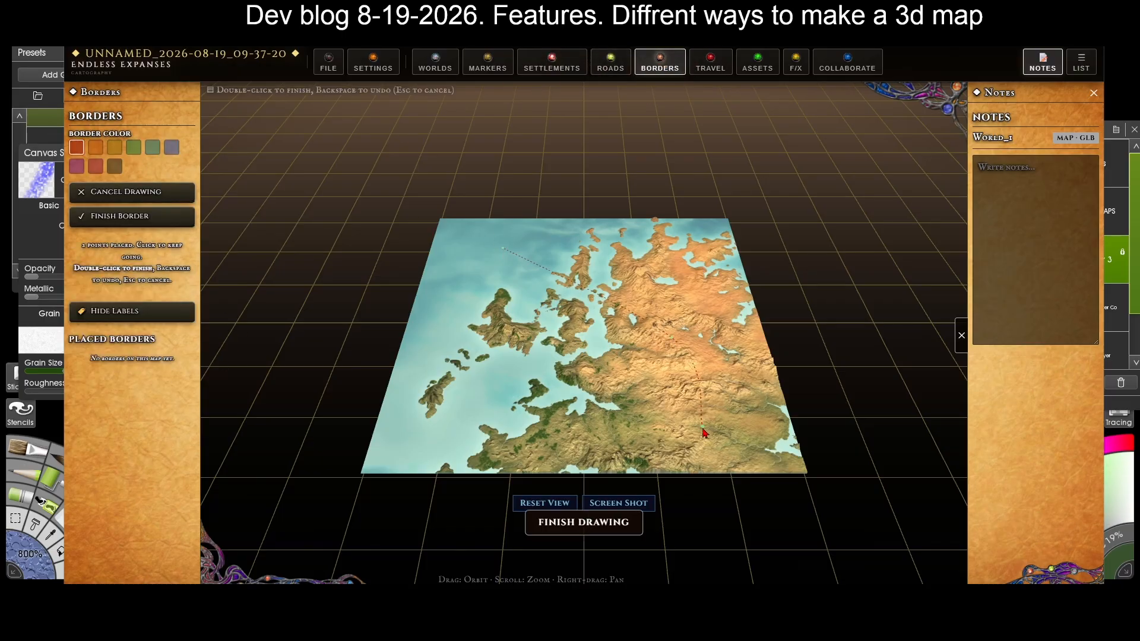
click(703, 426)
click(477, 429)
double_click(476, 430)
click(654, 359)
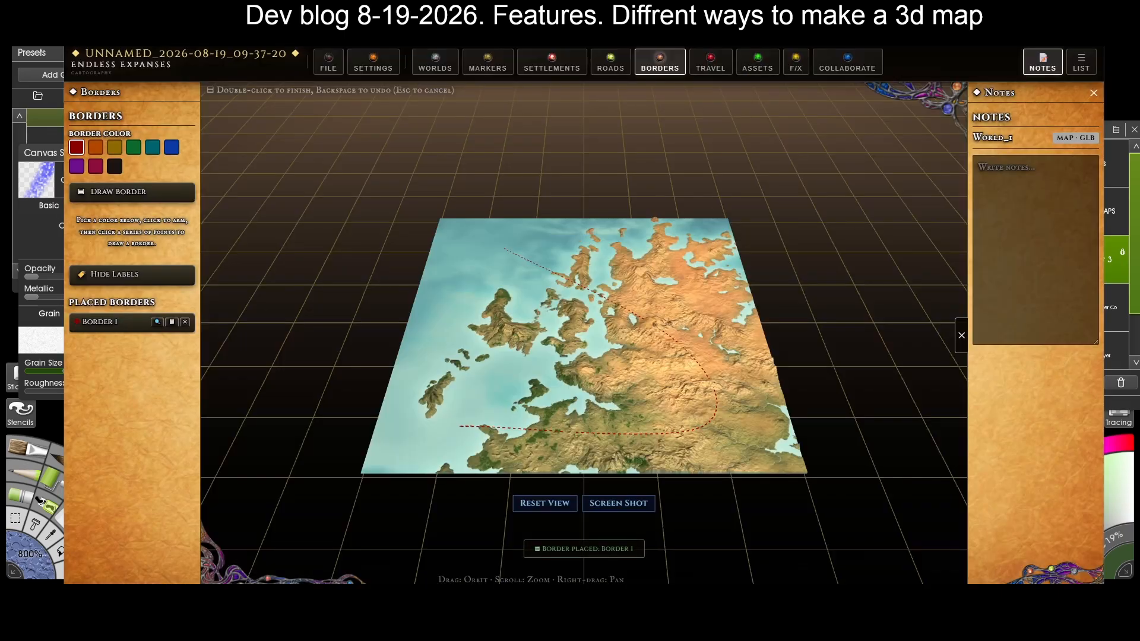
Plot a walking route at 20 mi/day from the northwestern sea past the islands to the mainland coast
click(715, 64)
scroll(609, 341, up, 10)
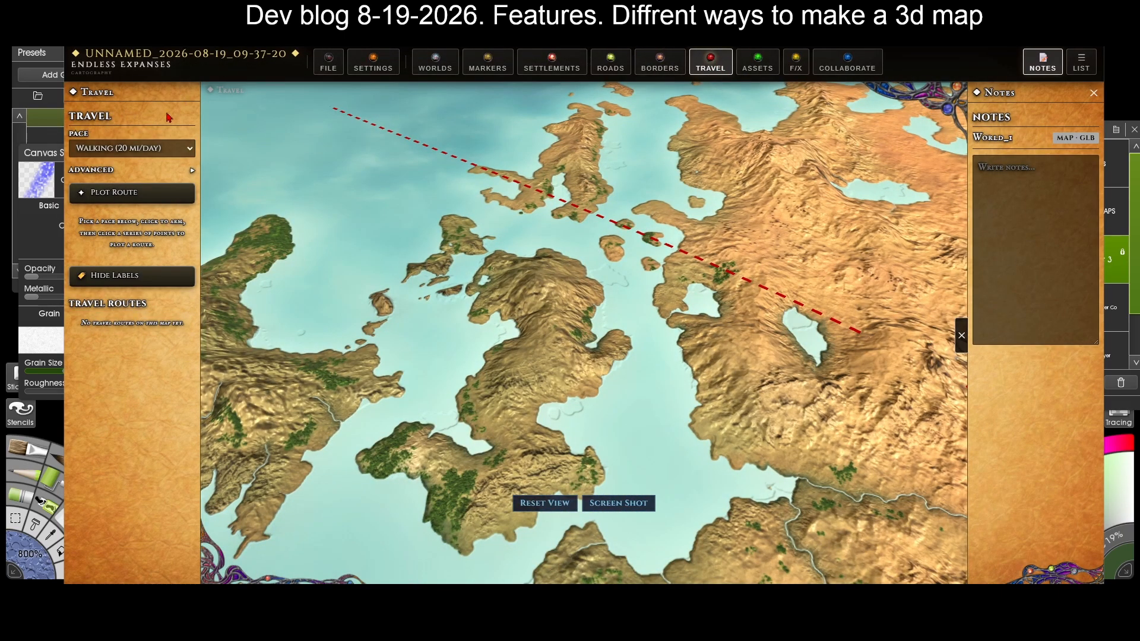
click(131, 192)
click(357, 198)
click(468, 198)
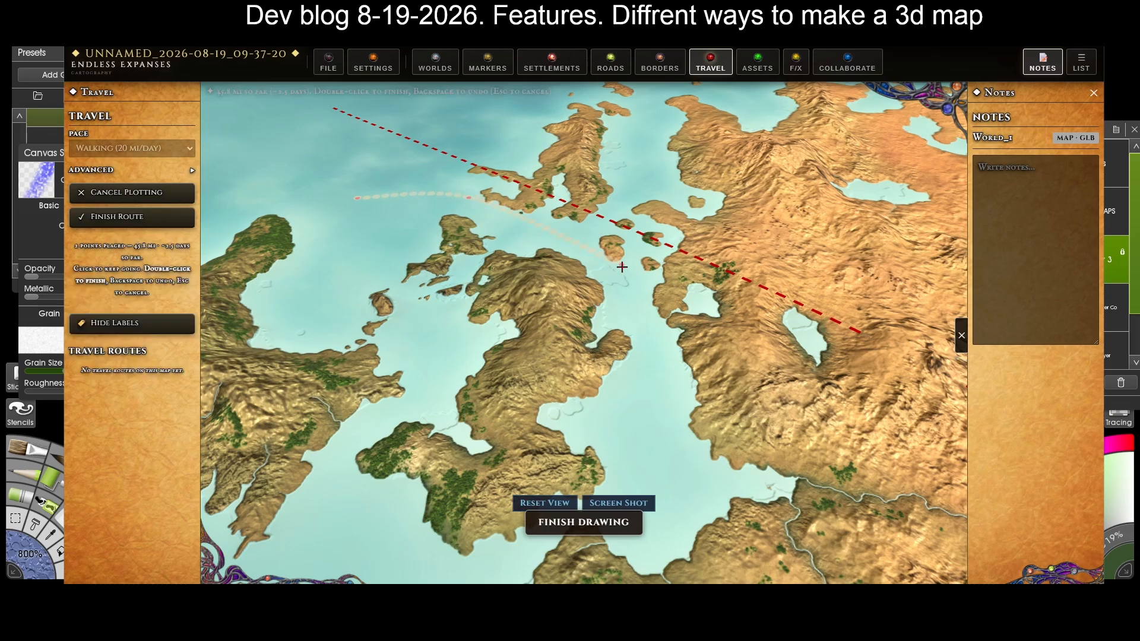
double_click(669, 344)
click(659, 356)
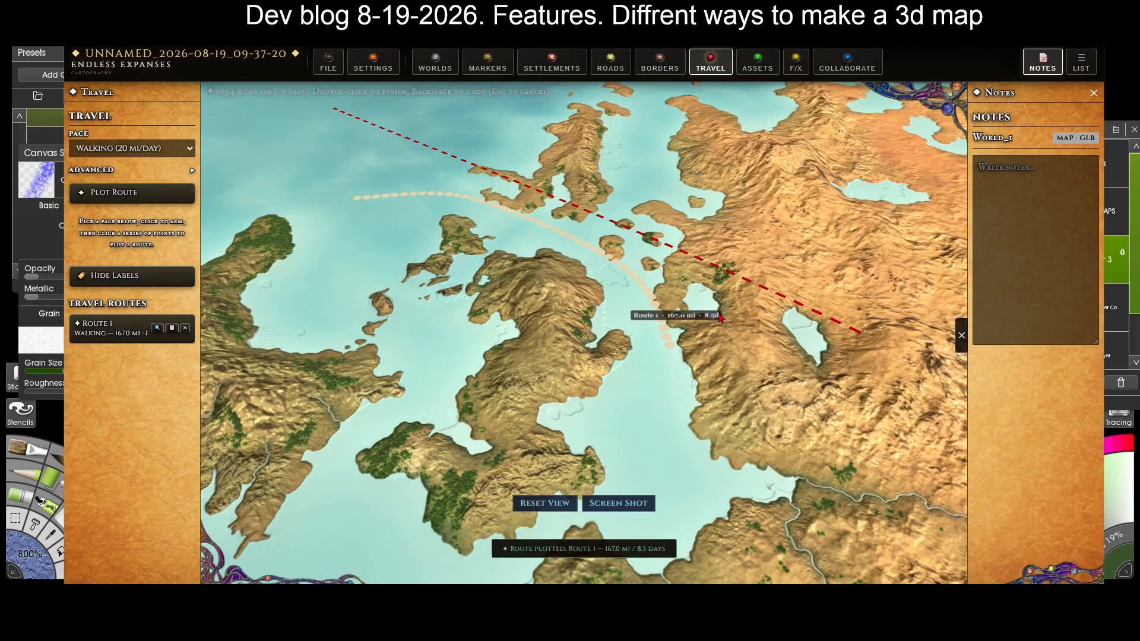
Upload 3.glb to the world's asset library and identify it as a Feature
scroll(720, 318, up, 3)
scroll(596, 198, down, 3)
click(757, 61)
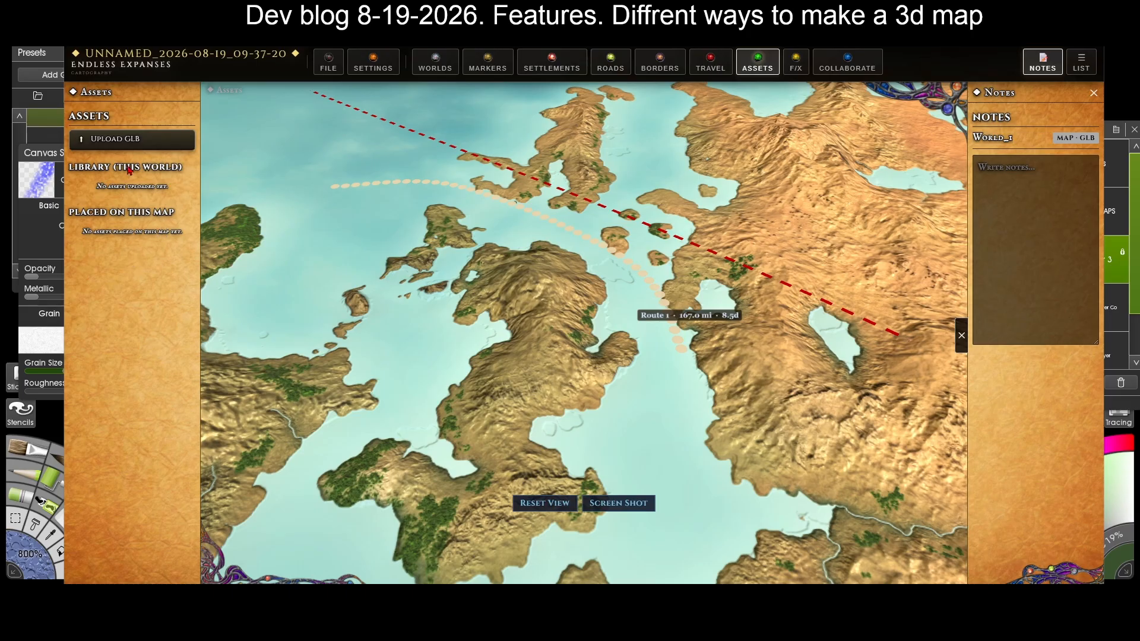
click(118, 140)
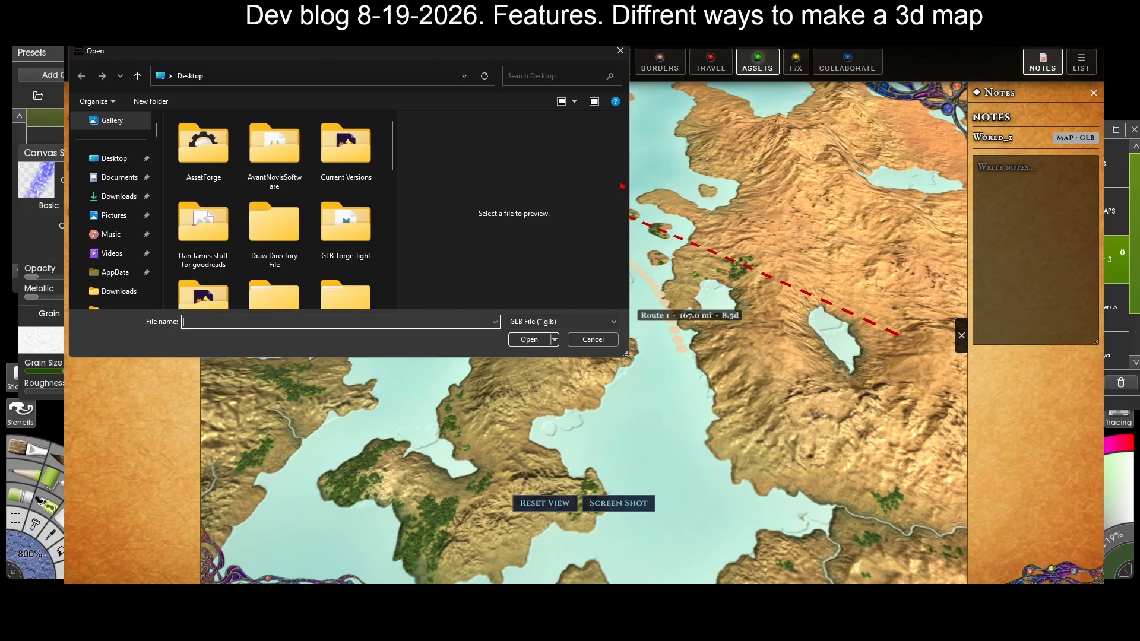
scroll(361, 277, down, 1)
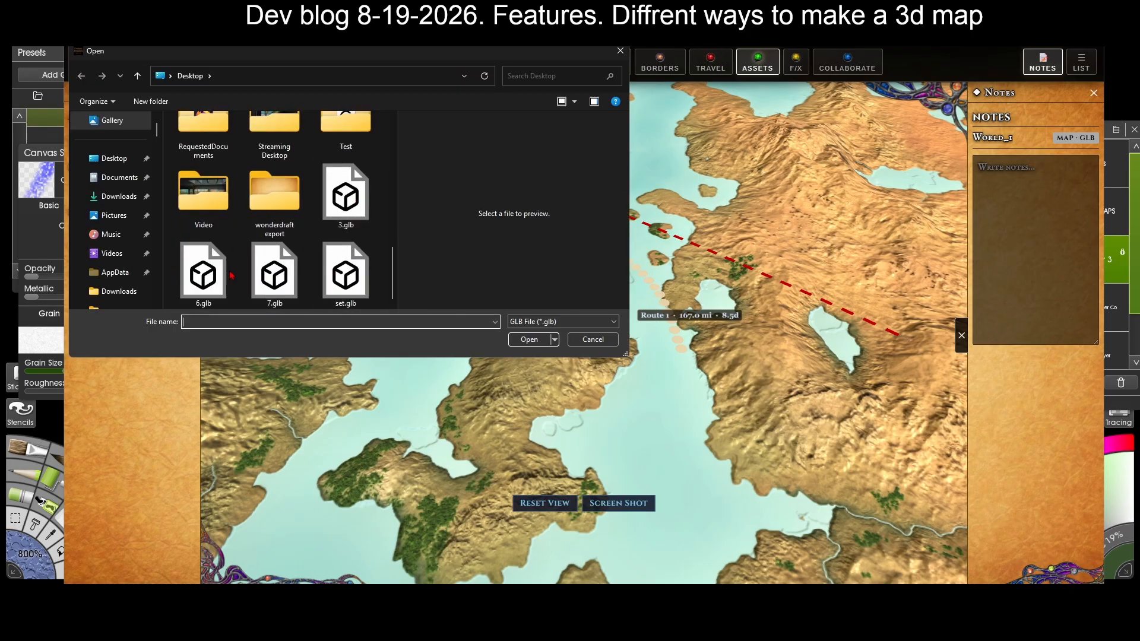
double_click(326, 200)
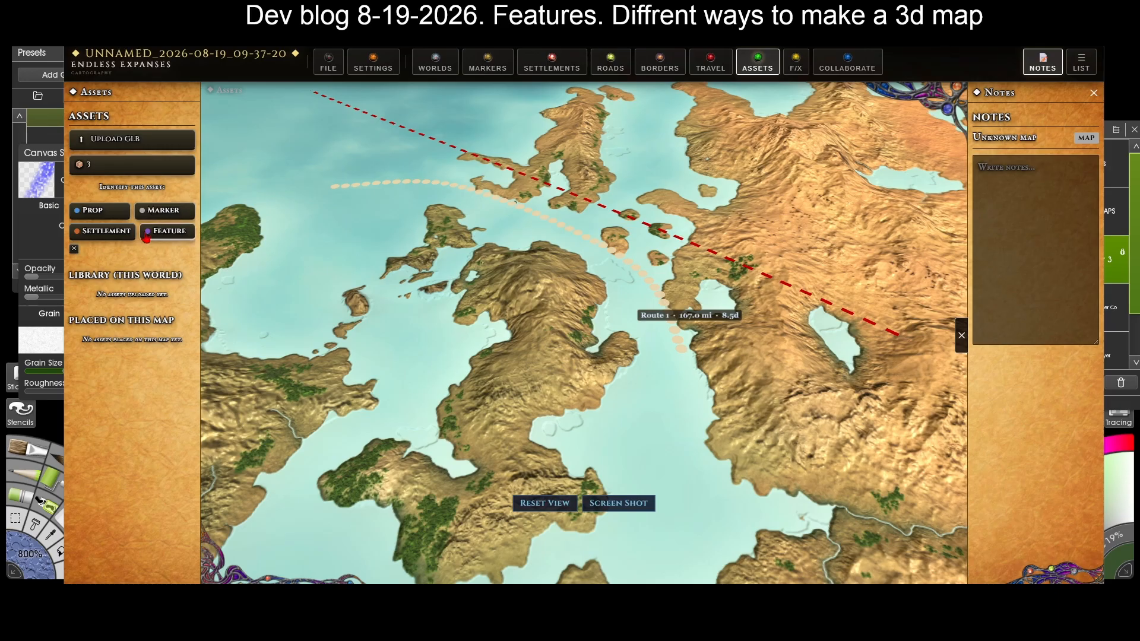
click(177, 239)
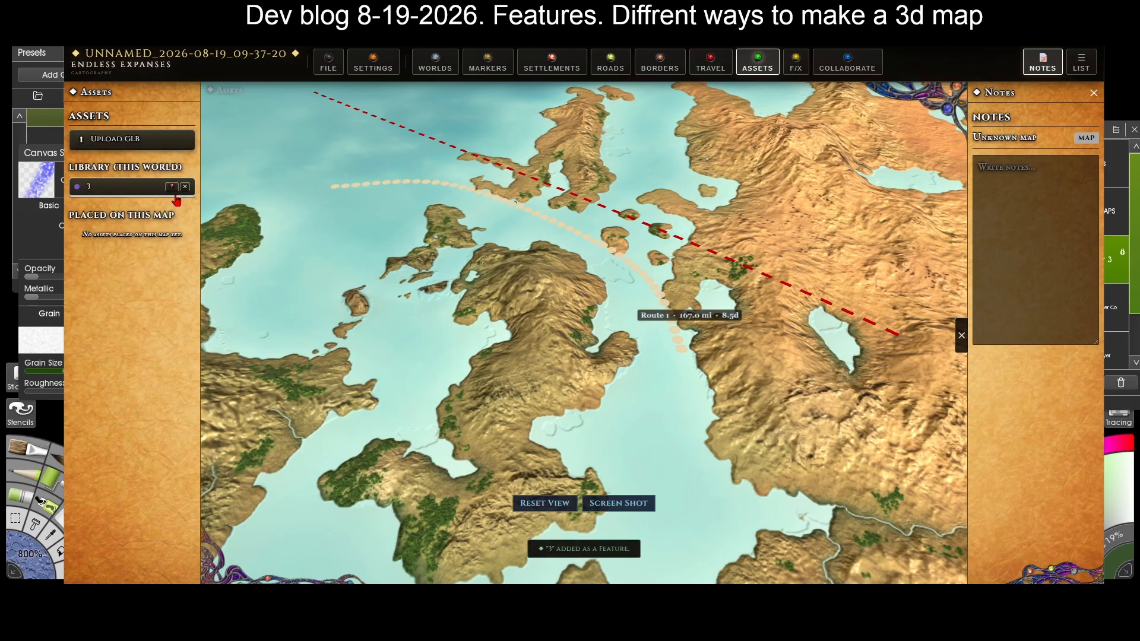
Place the mountain asset 3 in the water west of the central island and inspect it from a lower angle
click(173, 189)
click(422, 330)
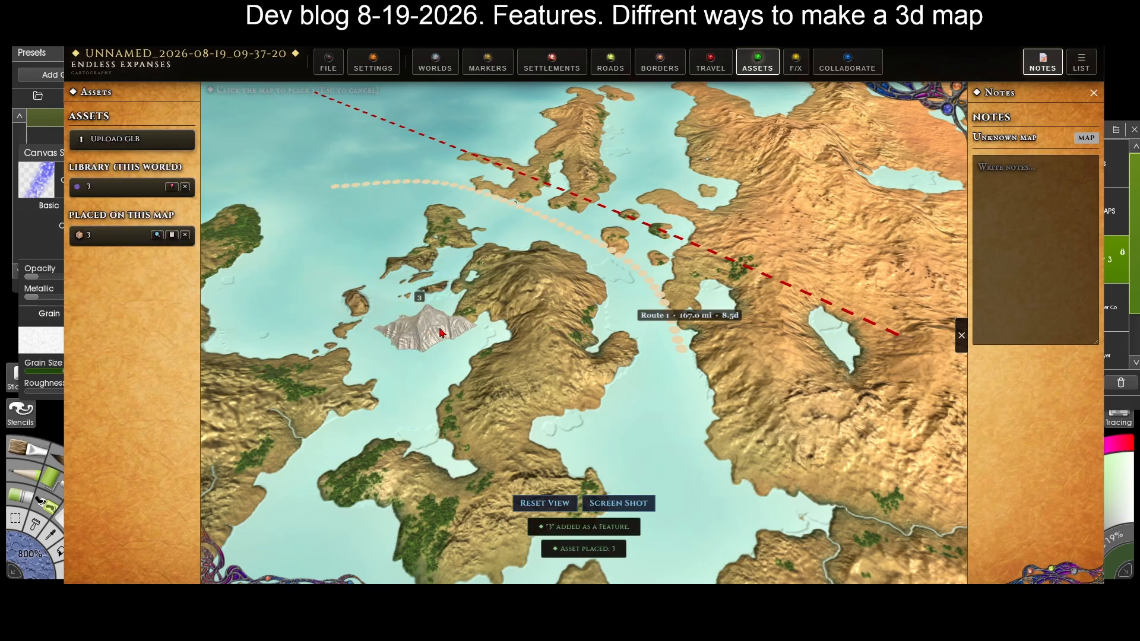
scroll(331, 396, up, 3)
scroll(331, 396, up, 2)
right_drag(331, 396, 421, 371)
drag(469, 404, 510, 419)
scroll(524, 305, down, 4)
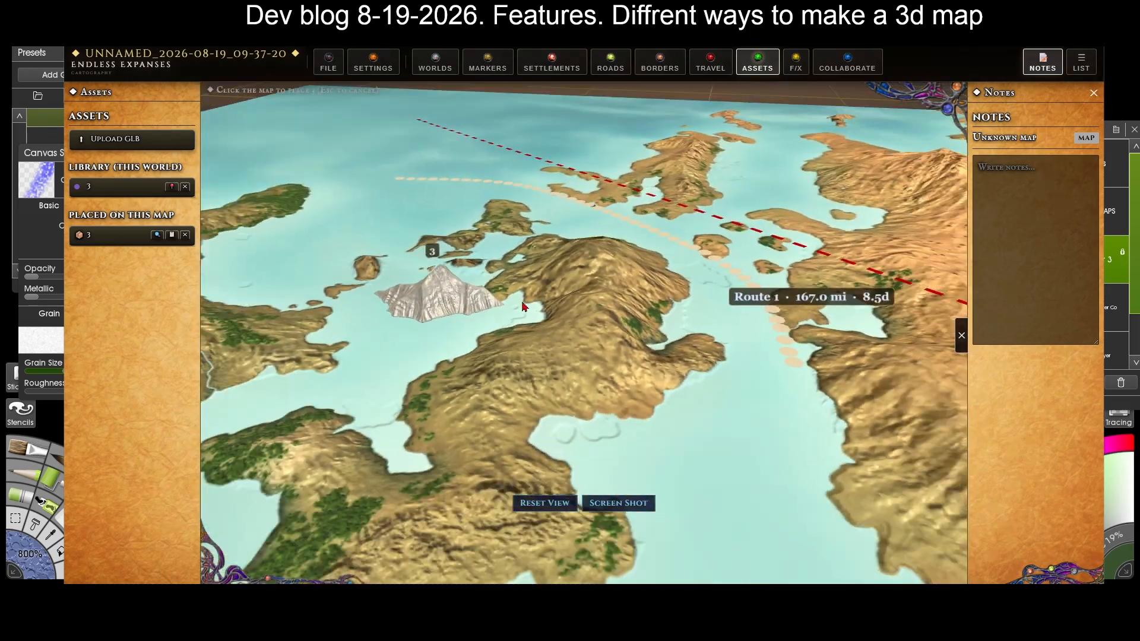
scroll(454, 177, down, 2)
View the collaboration options and the F/X options
click(855, 62)
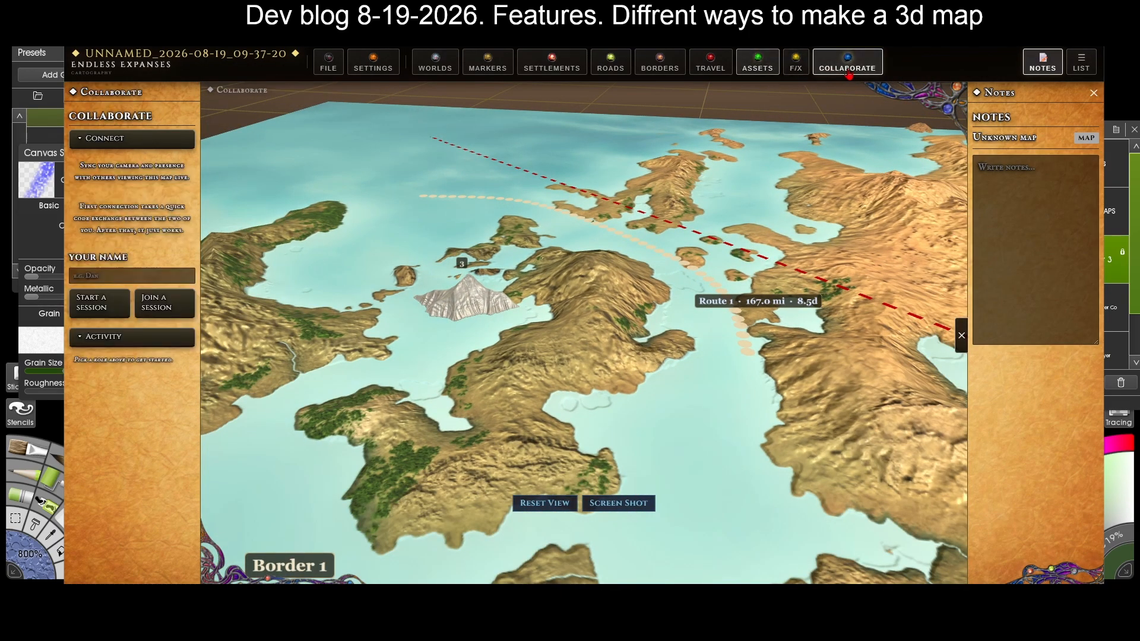
click(790, 72)
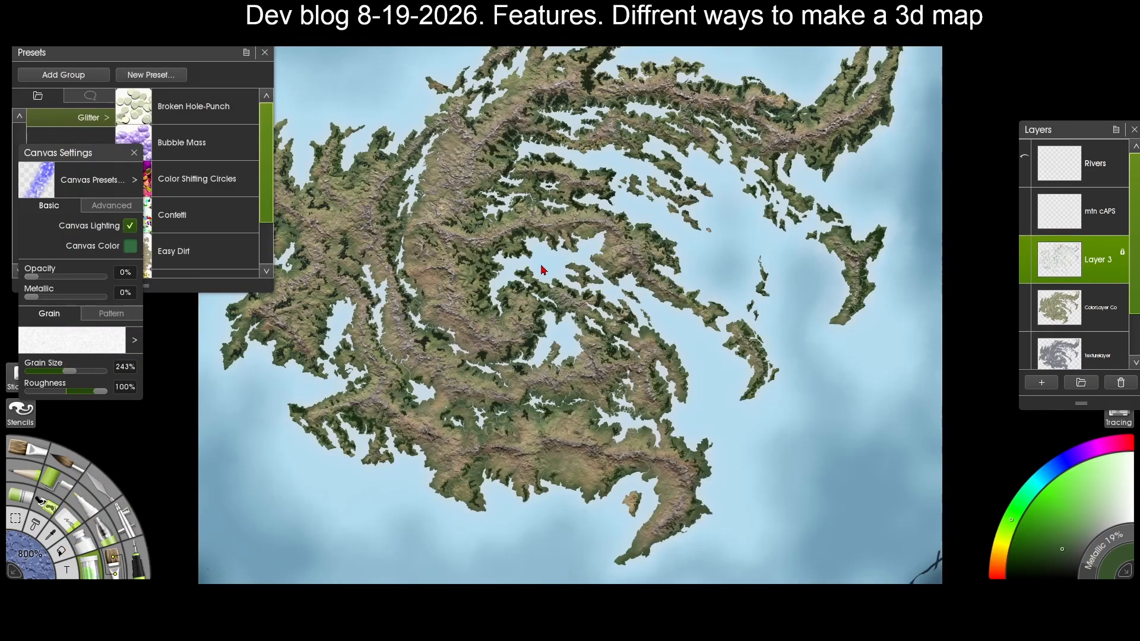
Examine the painted continent map's coastlines and rivers up close in ArtRage
scroll(524, 281, up, 5)
scroll(524, 281, up, 3)
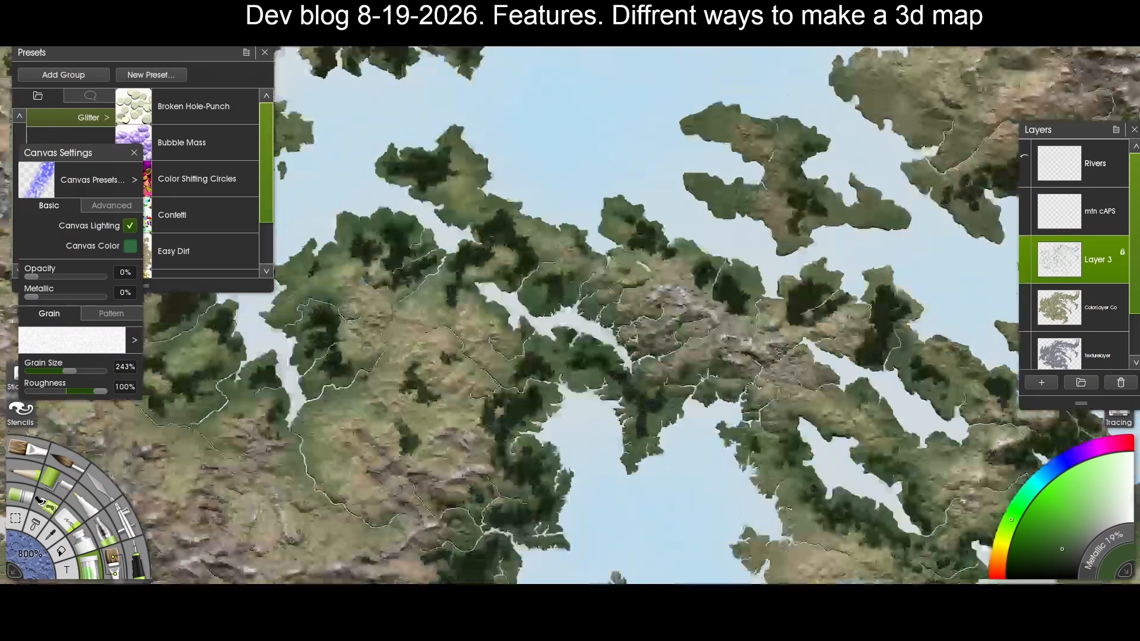
scroll(524, 282, up, 2)
scroll(472, 97, down, 8)
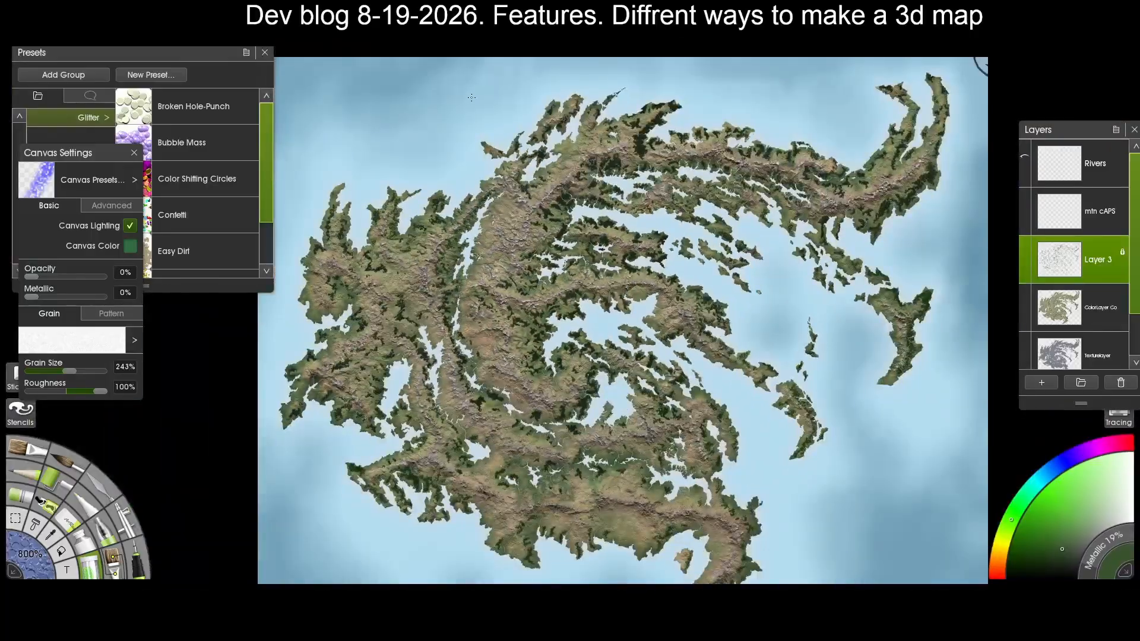
right_drag(500, 194, 458, 142)
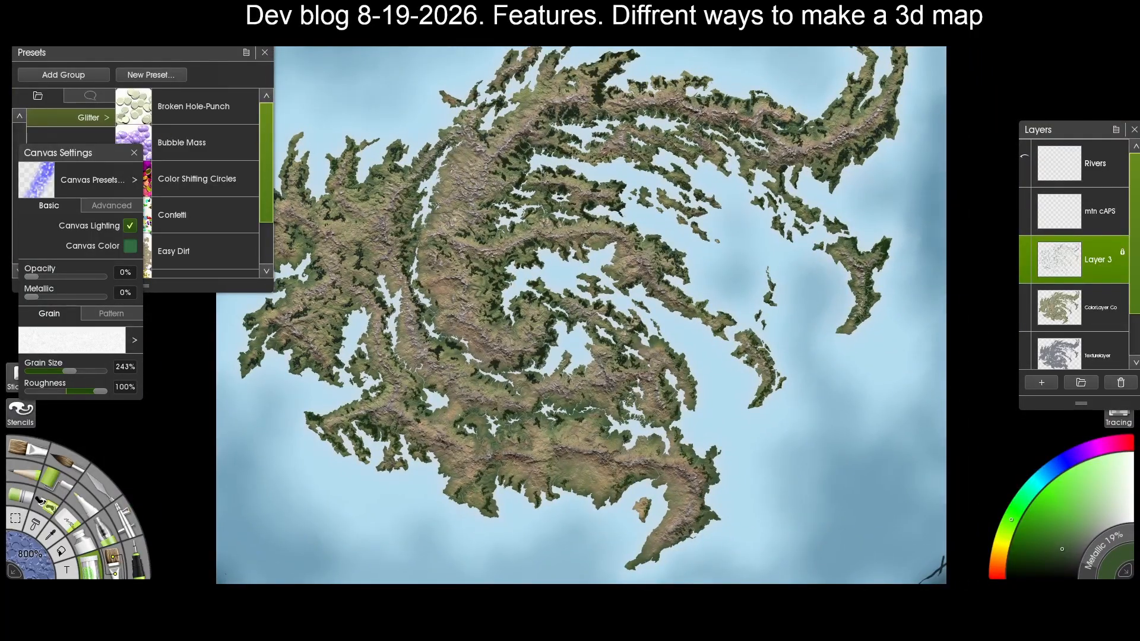
click(46, 7)
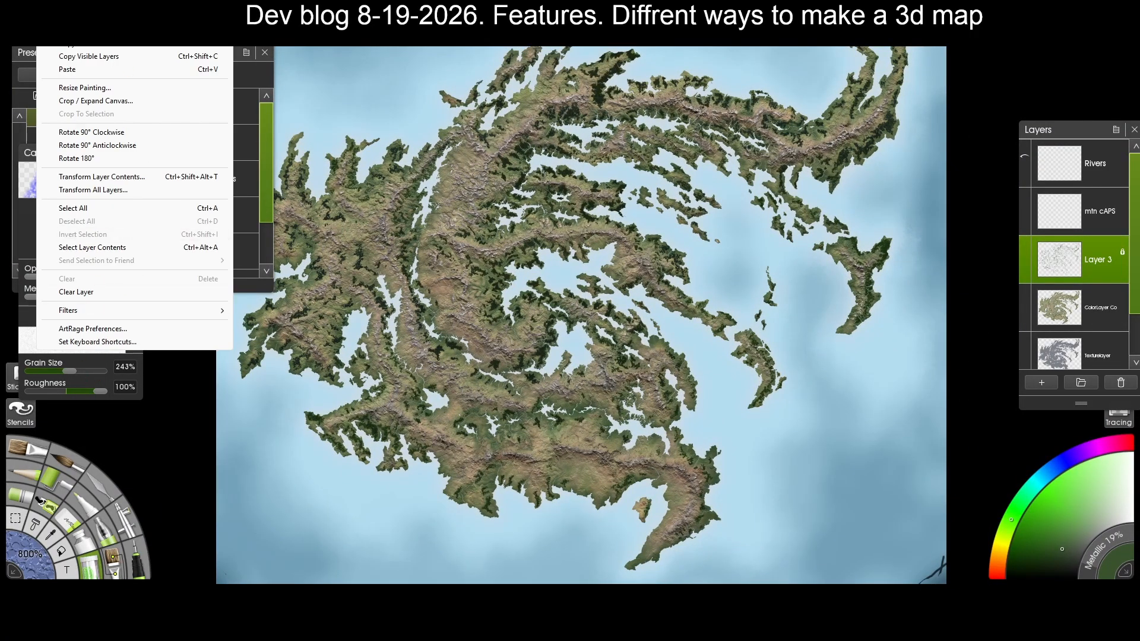
mouse_move(85, 7)
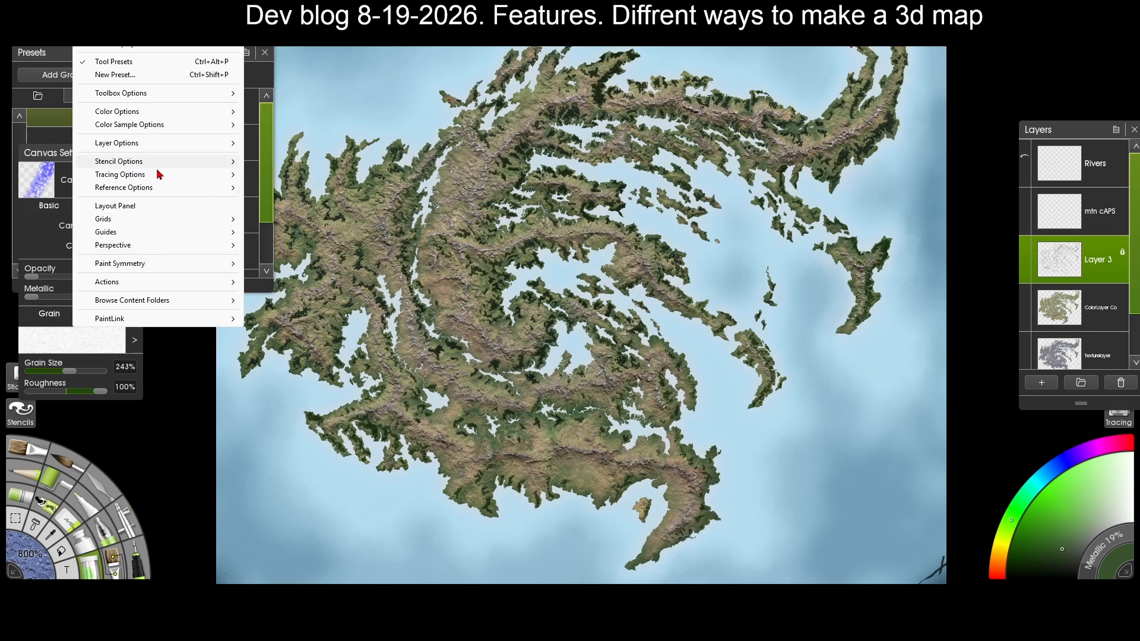
mouse_move(173, 145)
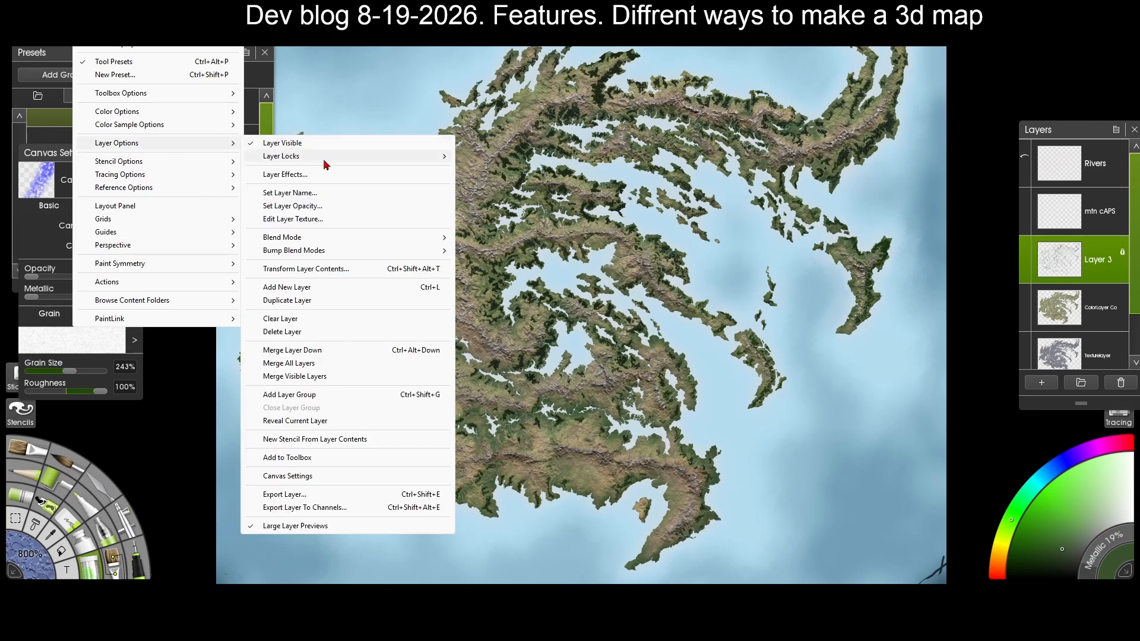
click(326, 510)
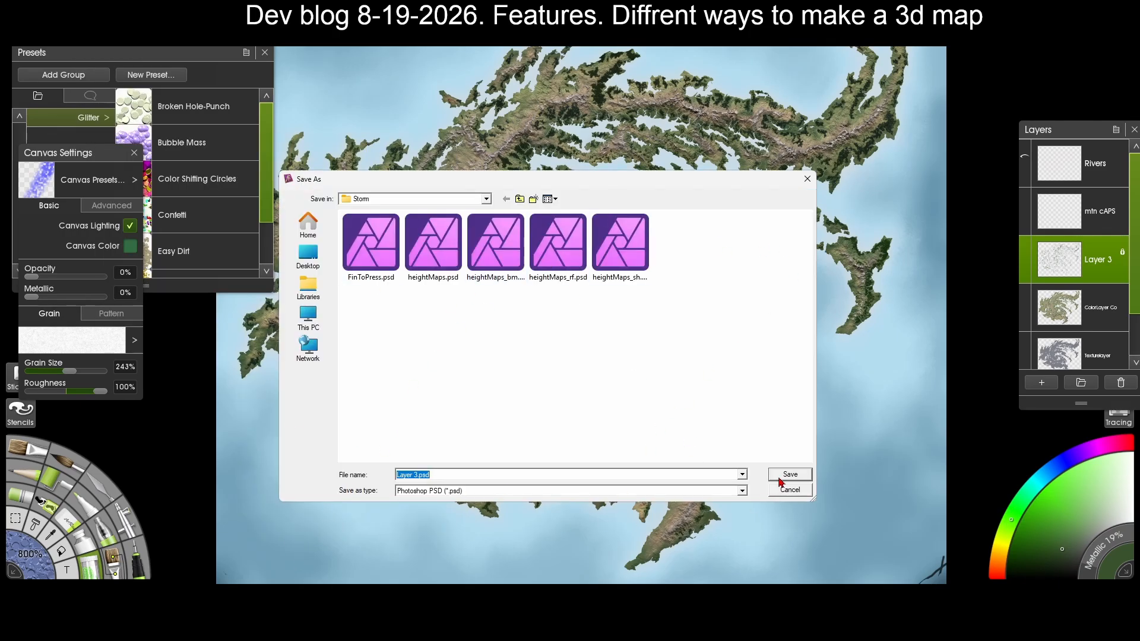
click(792, 492)
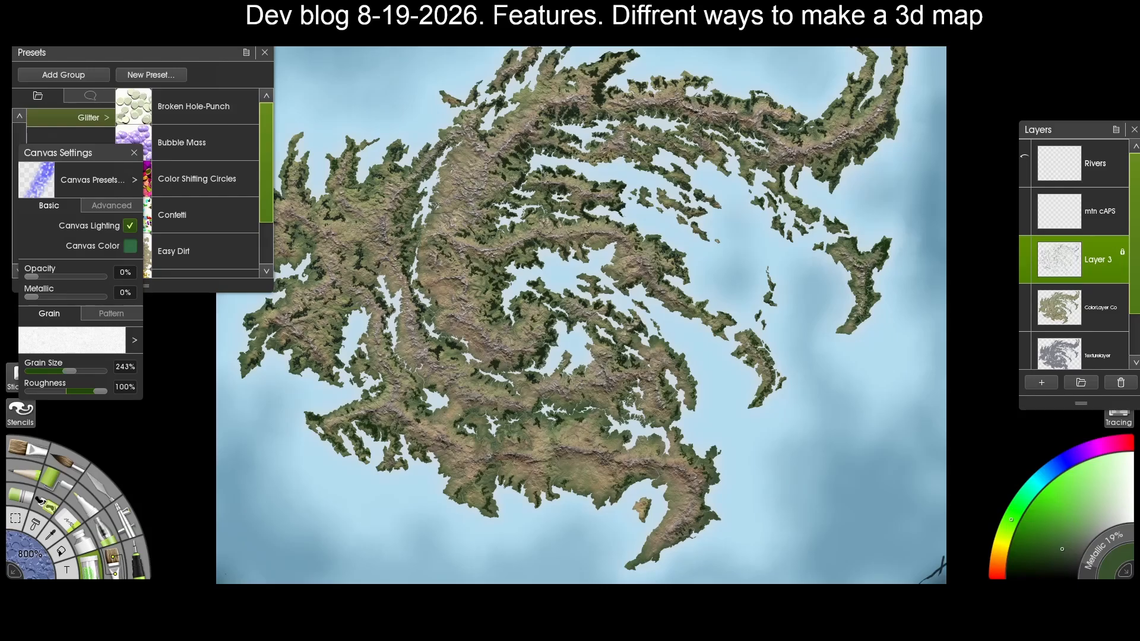
Compare the Swirlcolorjpeg.jpg color map with the BIGheightMaps_bm.png height map in the image viewer
key(ctrl+n)
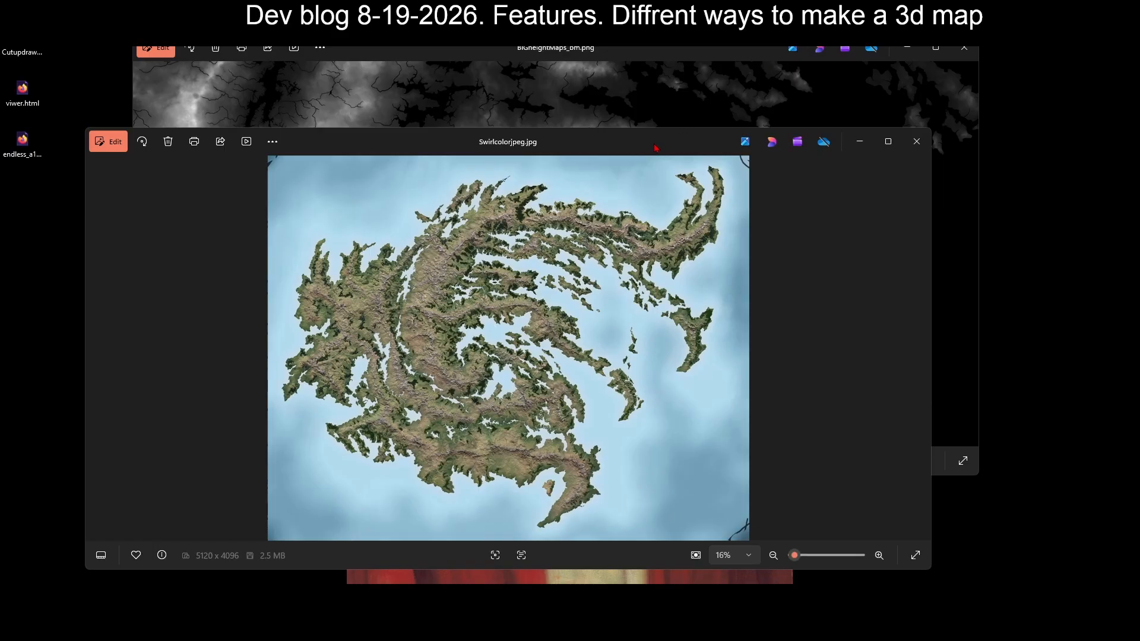
drag(655, 148, 711, 112)
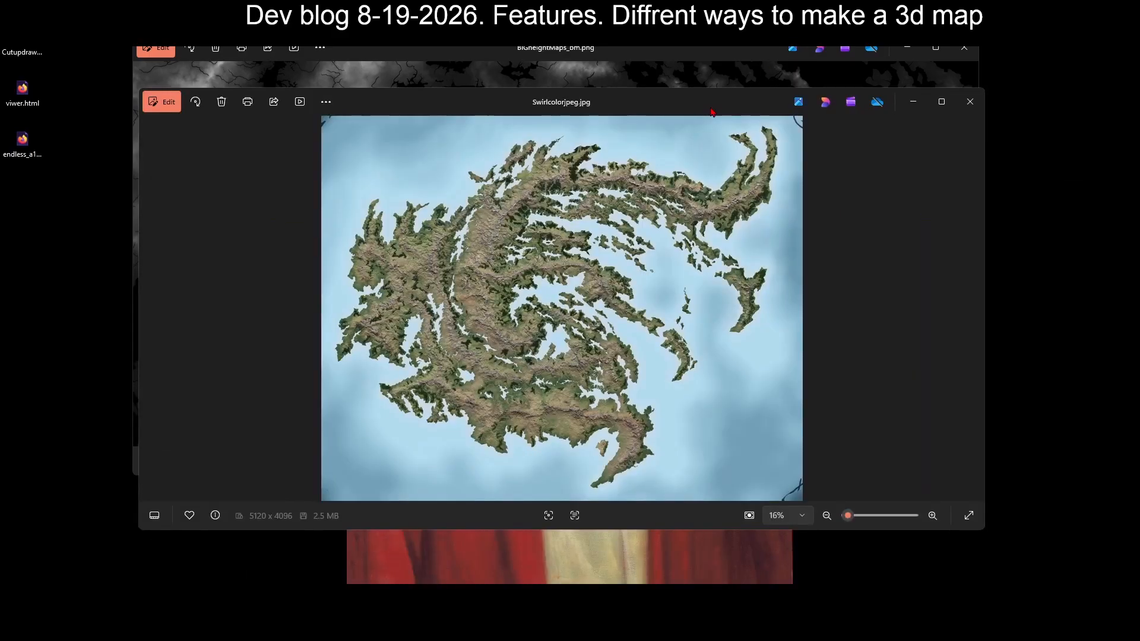
click(691, 101)
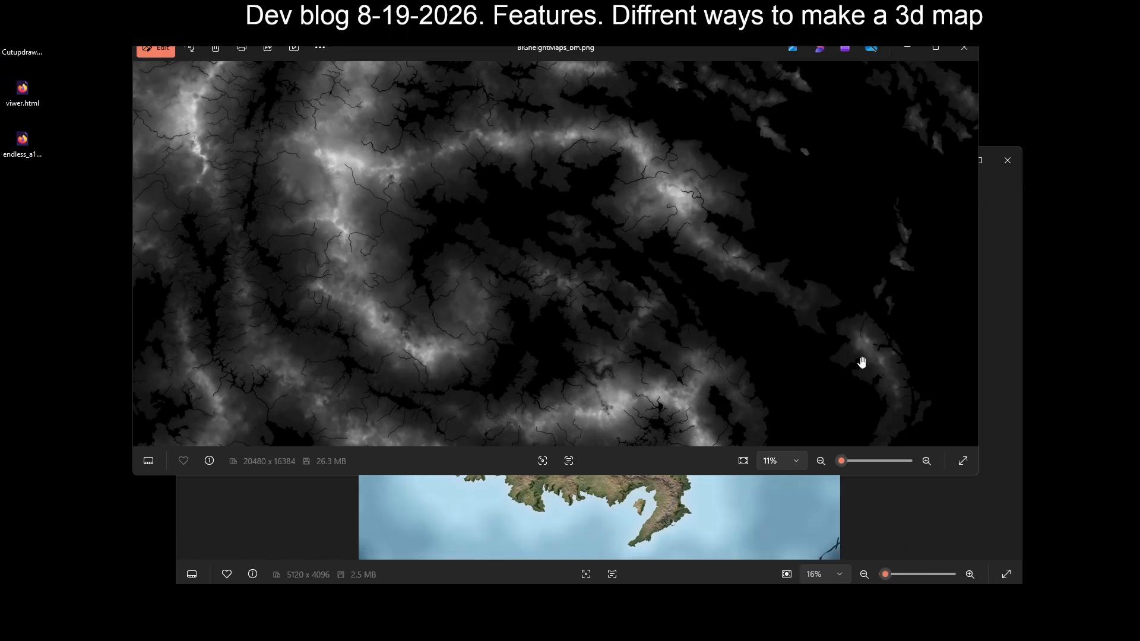
mouse_move(758, 629)
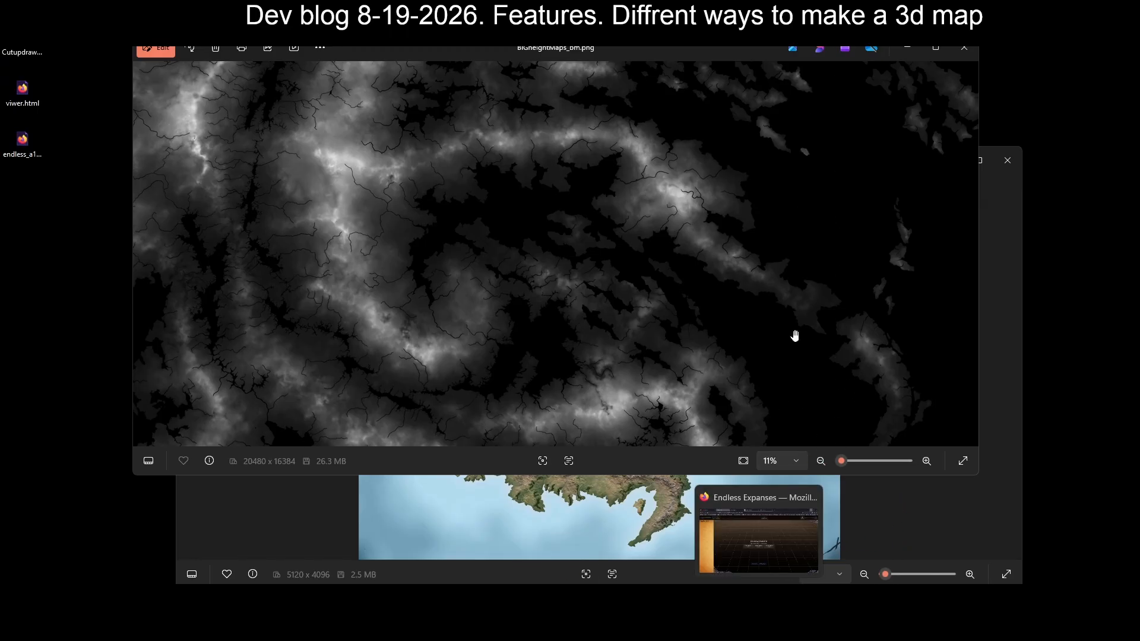
drag(716, 53, 663, 24)
click(946, 392)
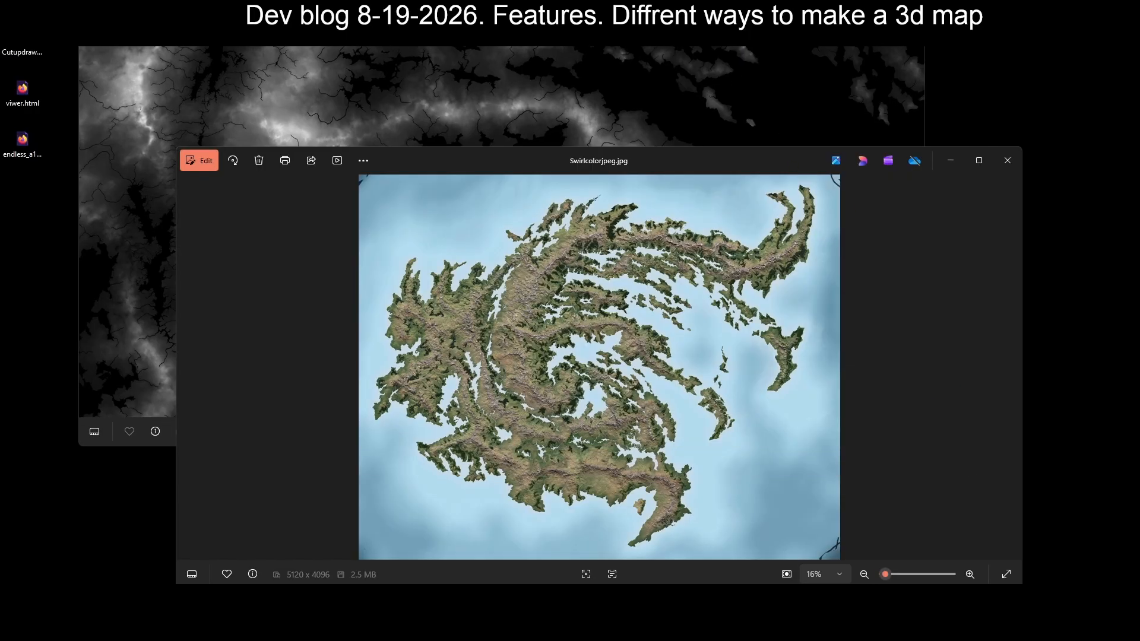
Switch to Endless Expanses and begin a new GLB Forge project with the default name
click(759, 629)
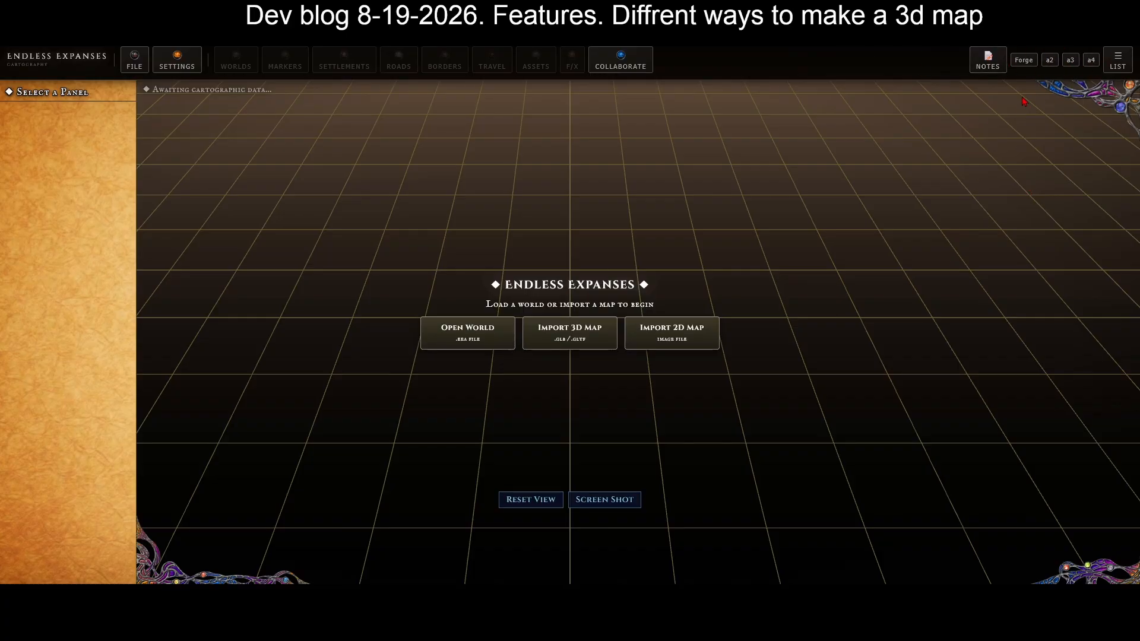
click(1019, 65)
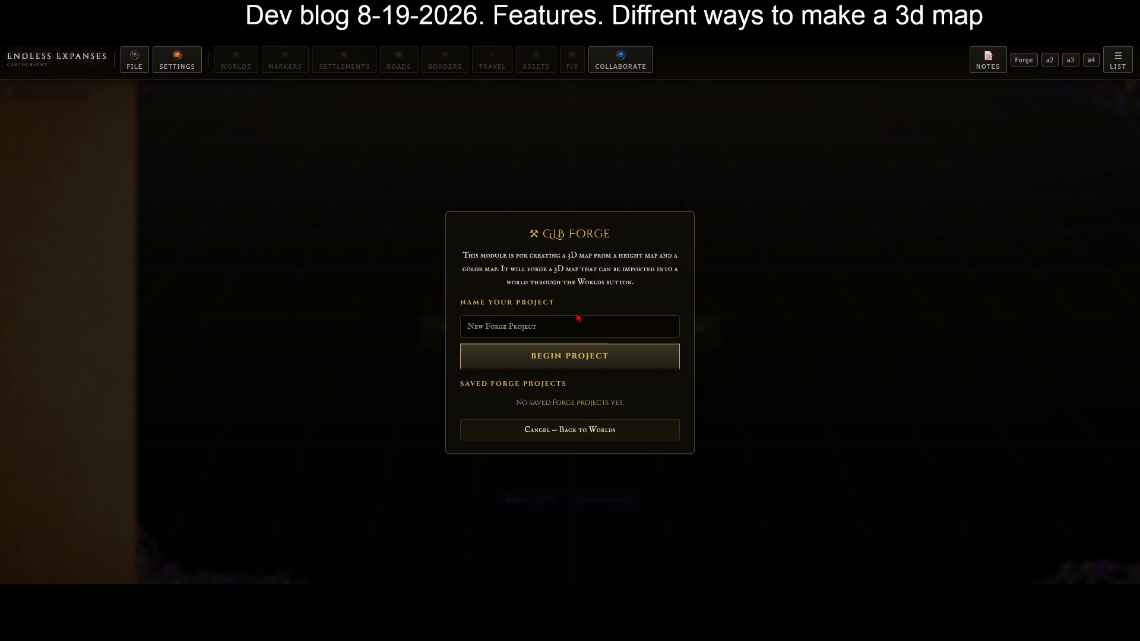
click(574, 363)
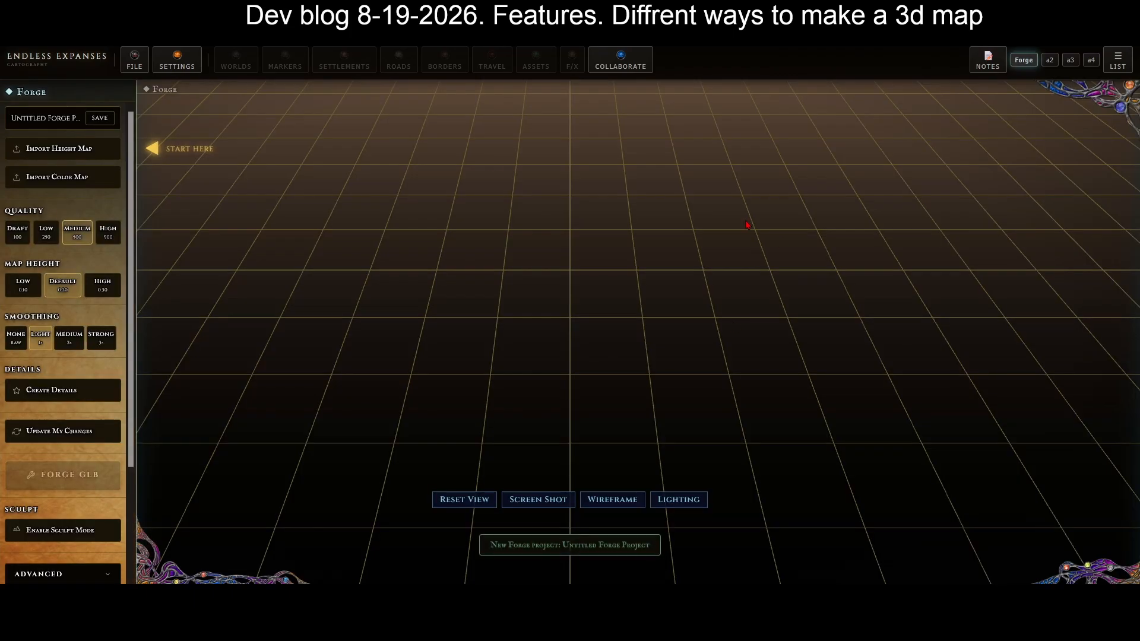
Import BIGheightMaps_bm.png as the project's height map and inspect the generated relief from several angles
click(86, 148)
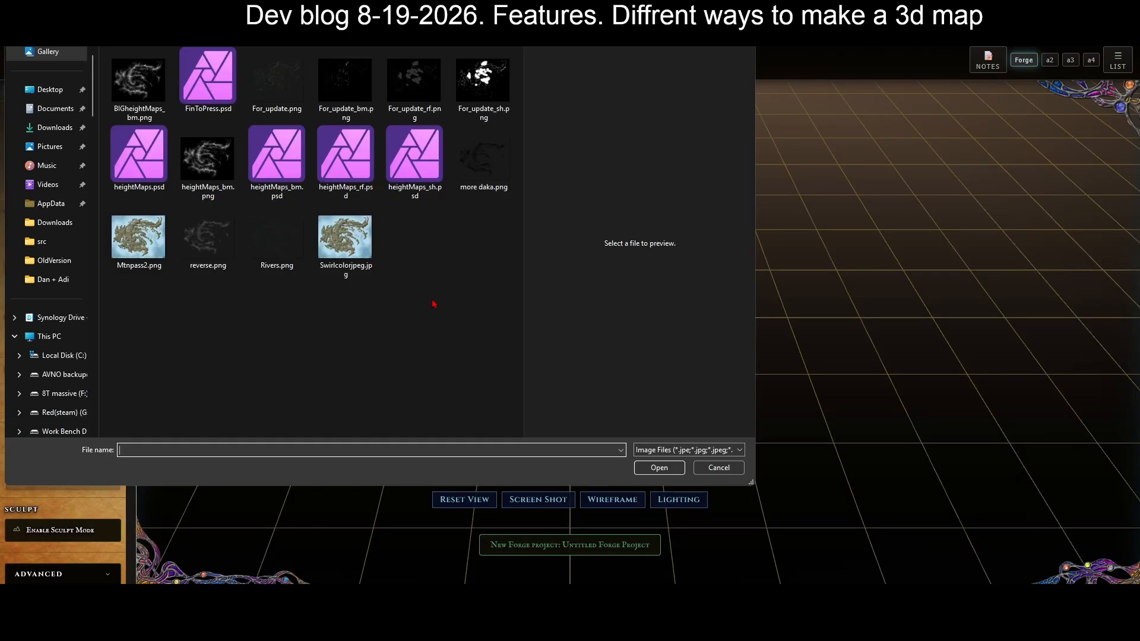
double_click(156, 99)
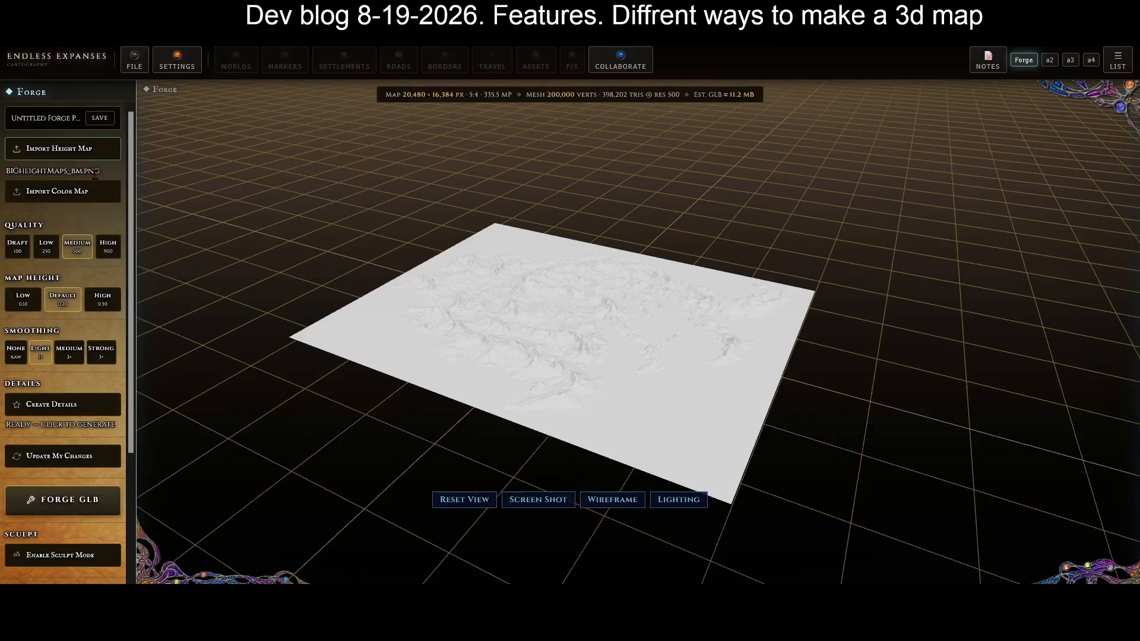
scroll(674, 333, up, 5)
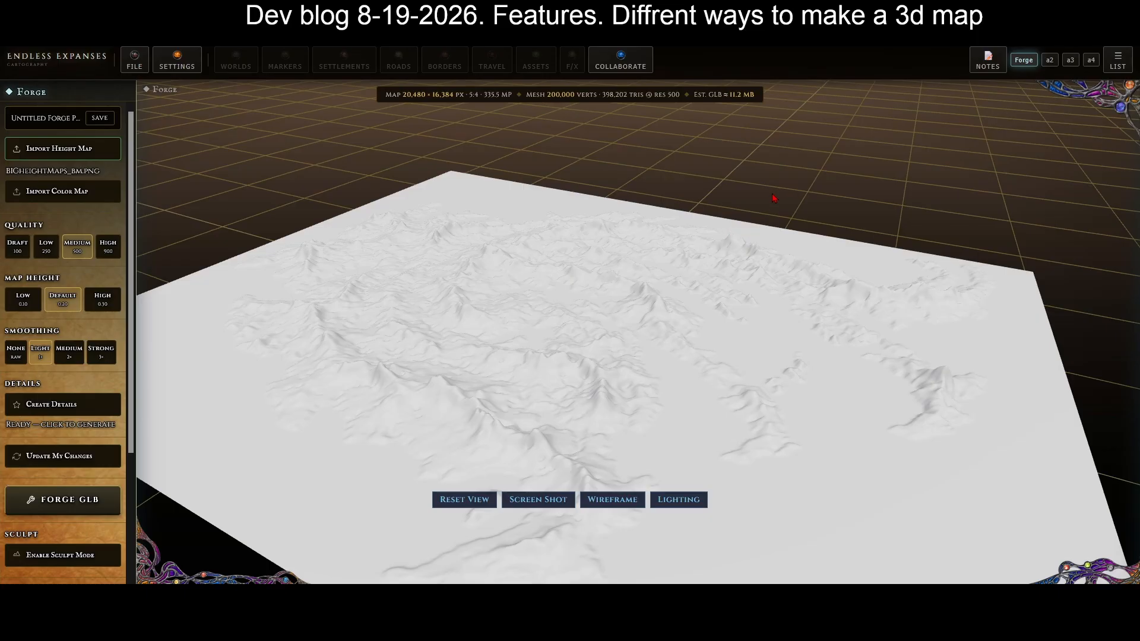
drag(774, 198, 811, 142)
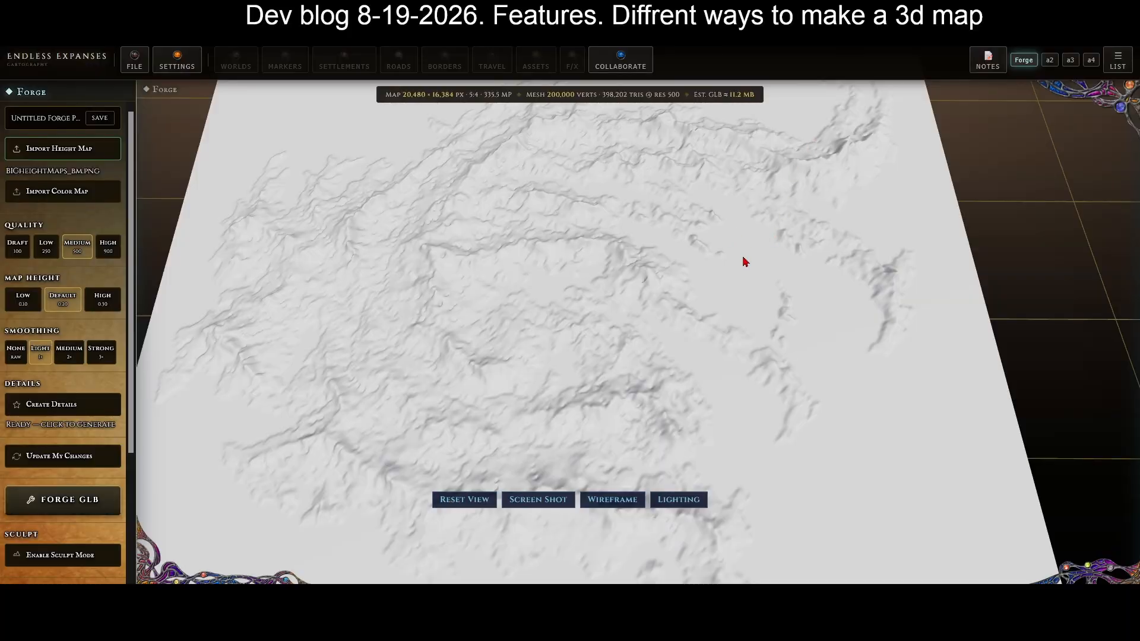
scroll(742, 255, down, 5)
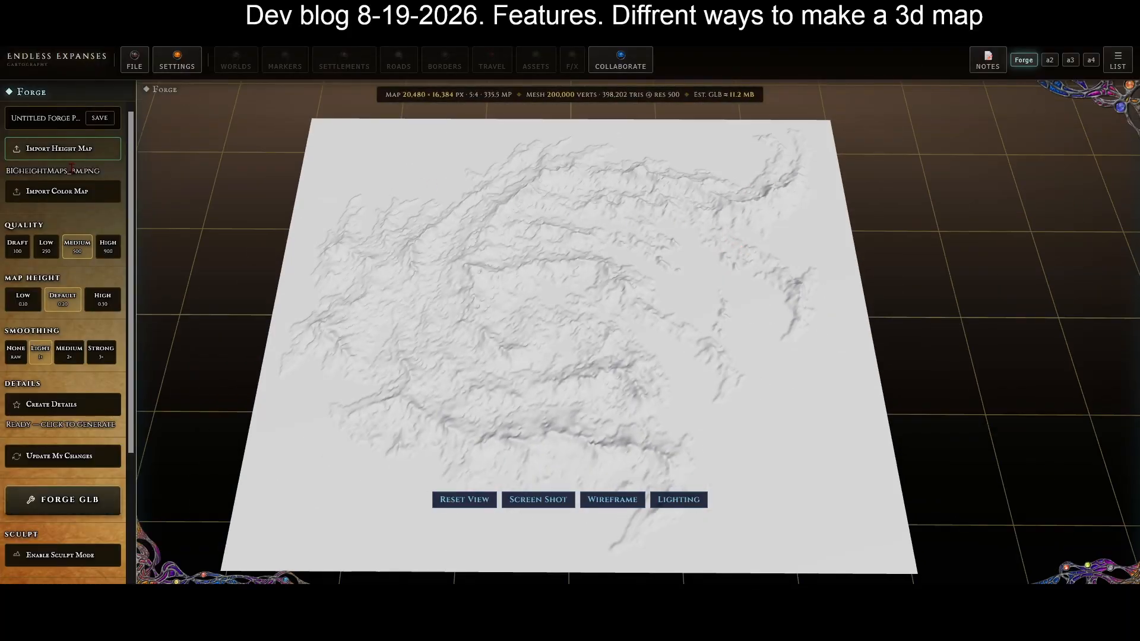
Import Swirlcolorjpeg.jpg as the color map and try to forge the colored terrain as a GLB
click(73, 193)
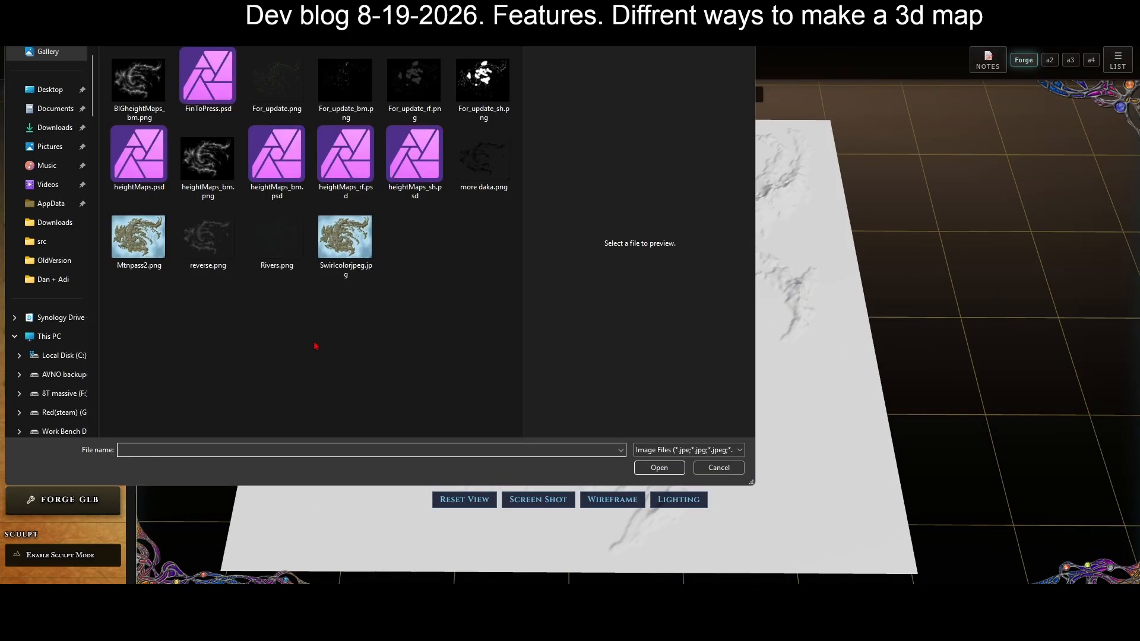
double_click(354, 237)
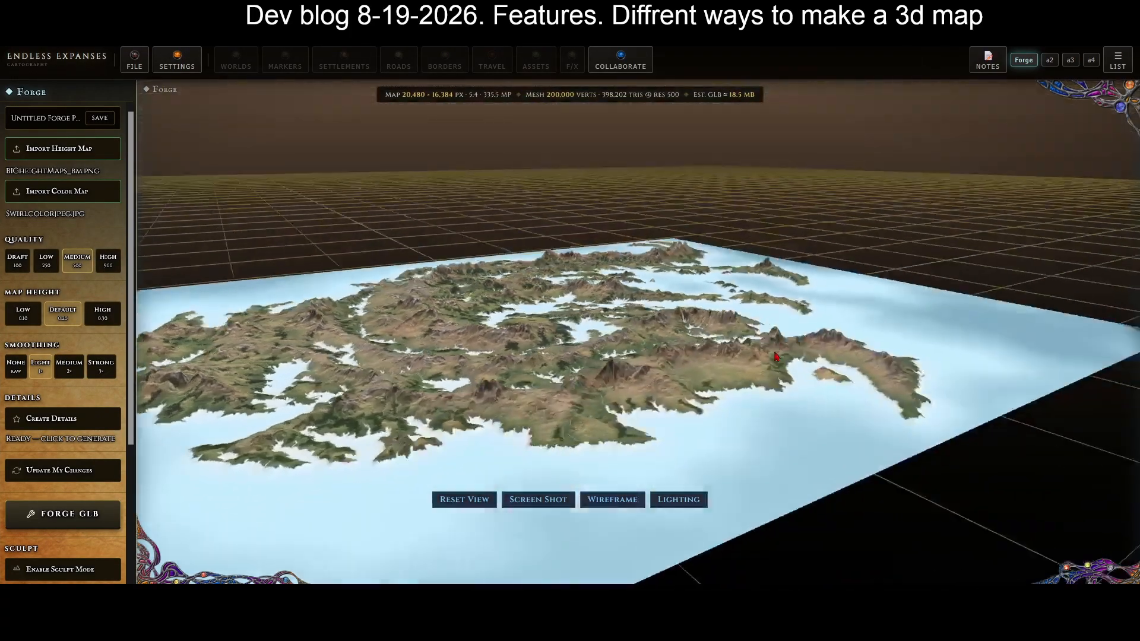
drag(776, 356, 455, 375)
click(84, 516)
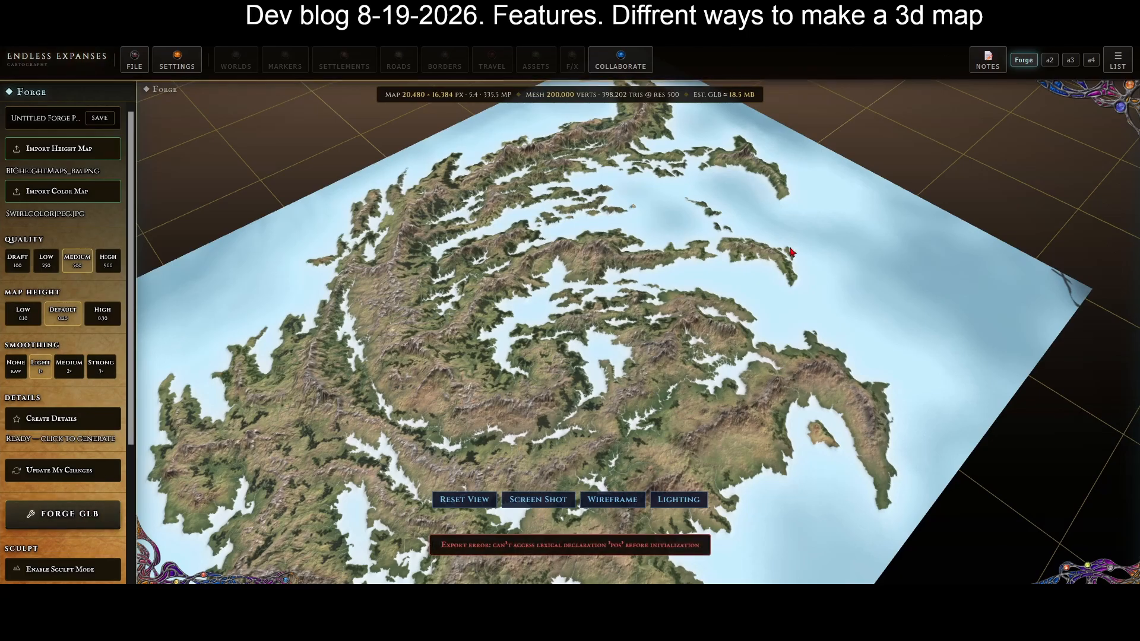
drag(856, 266, 814, 260)
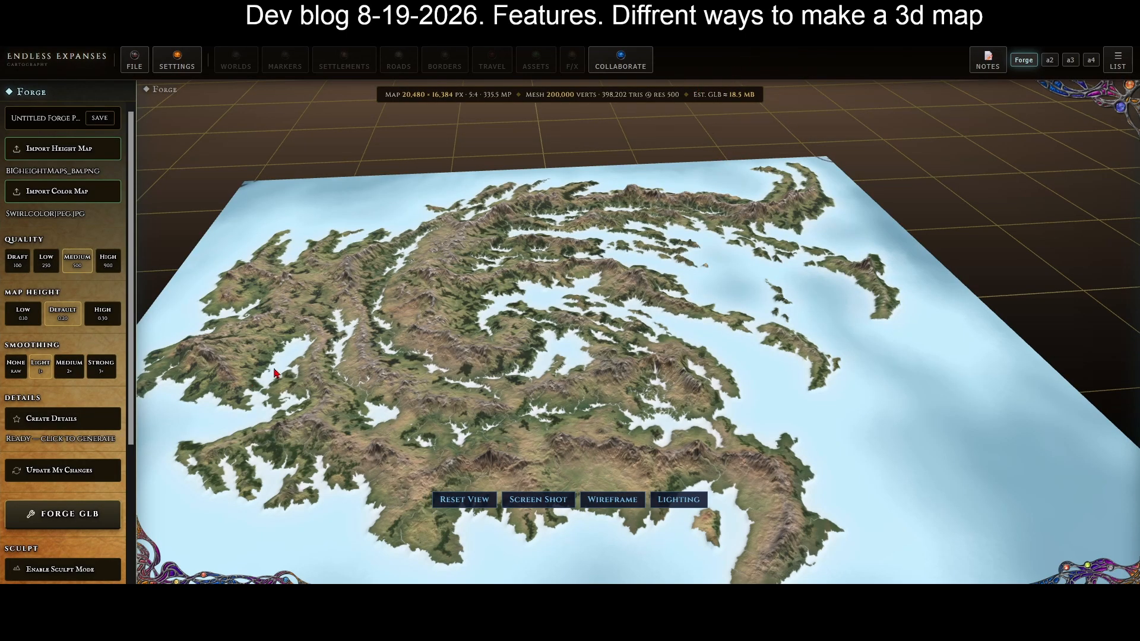
Set the terrain mesh quality to Low (250) and inspect the simplified map
click(44, 261)
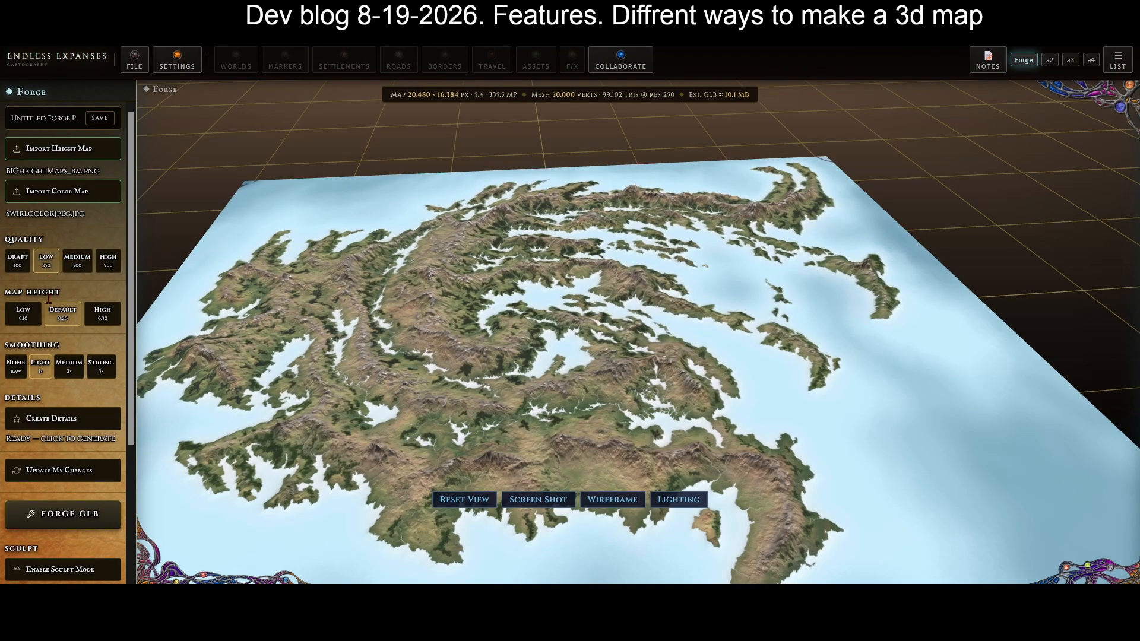
mouse_move(627, 277)
mouse_down()
mouse_move(633, 238)
mouse_move(634, 265)
mouse_up()
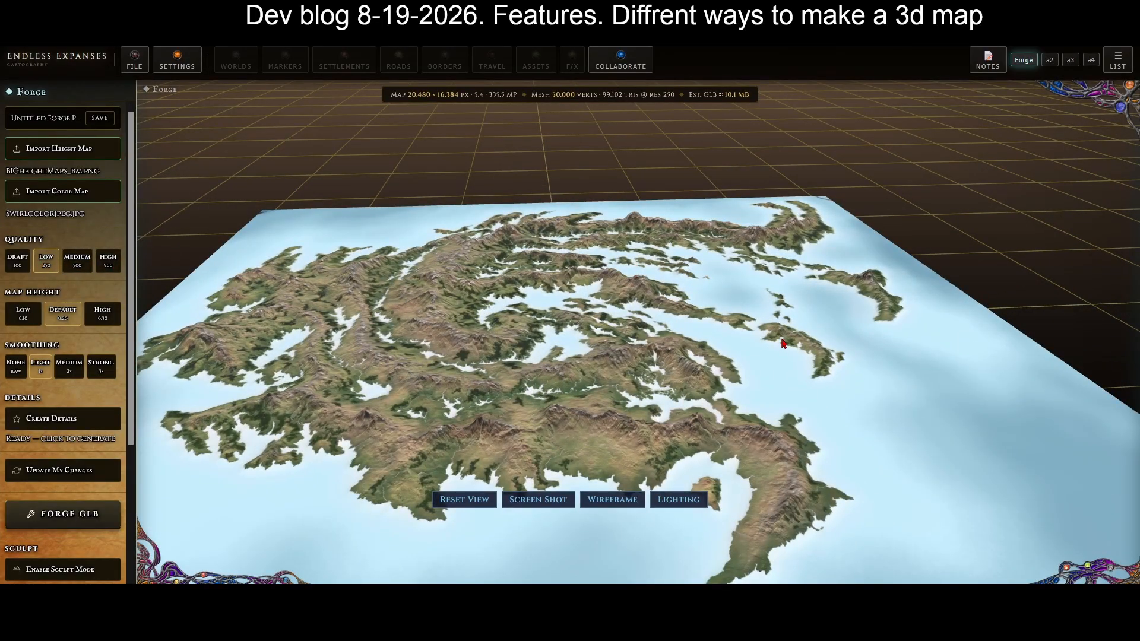
drag(783, 343, 825, 341)
Compare the mesh density at Low, Medium and High quality in wireframe, returning to Low quality with the wireframe off
click(612, 500)
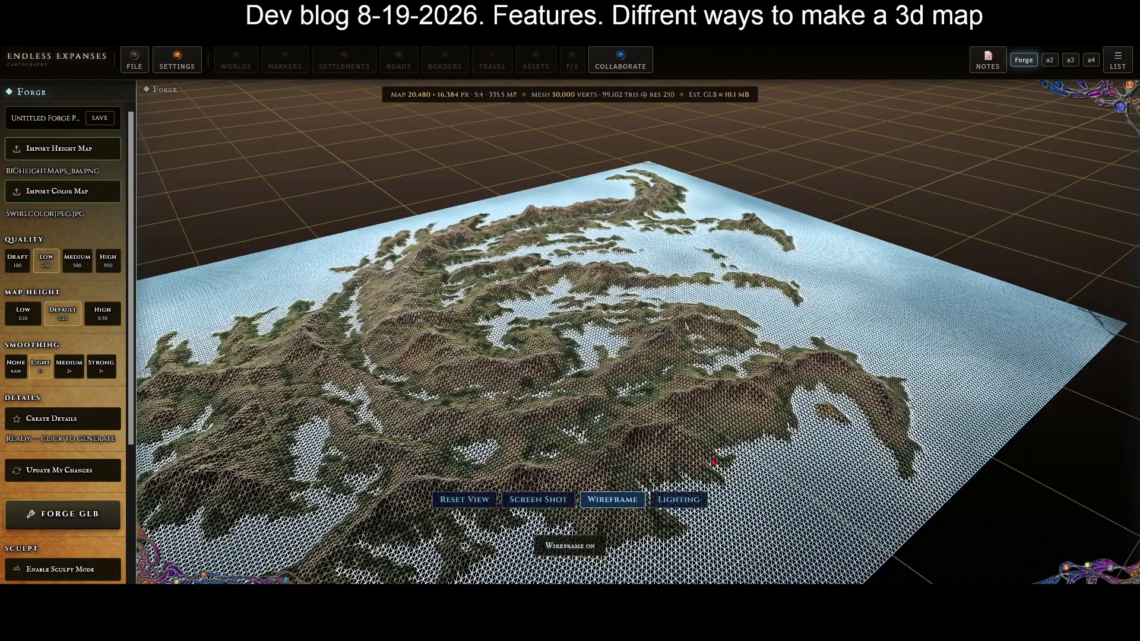
drag(617, 469, 658, 374)
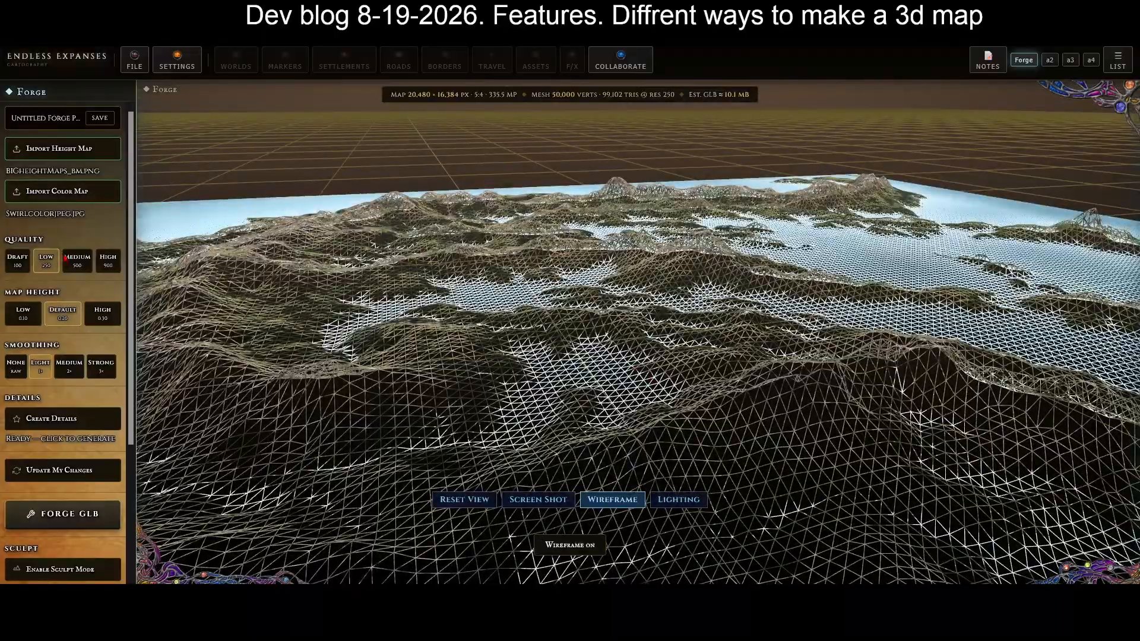
click(83, 261)
click(107, 266)
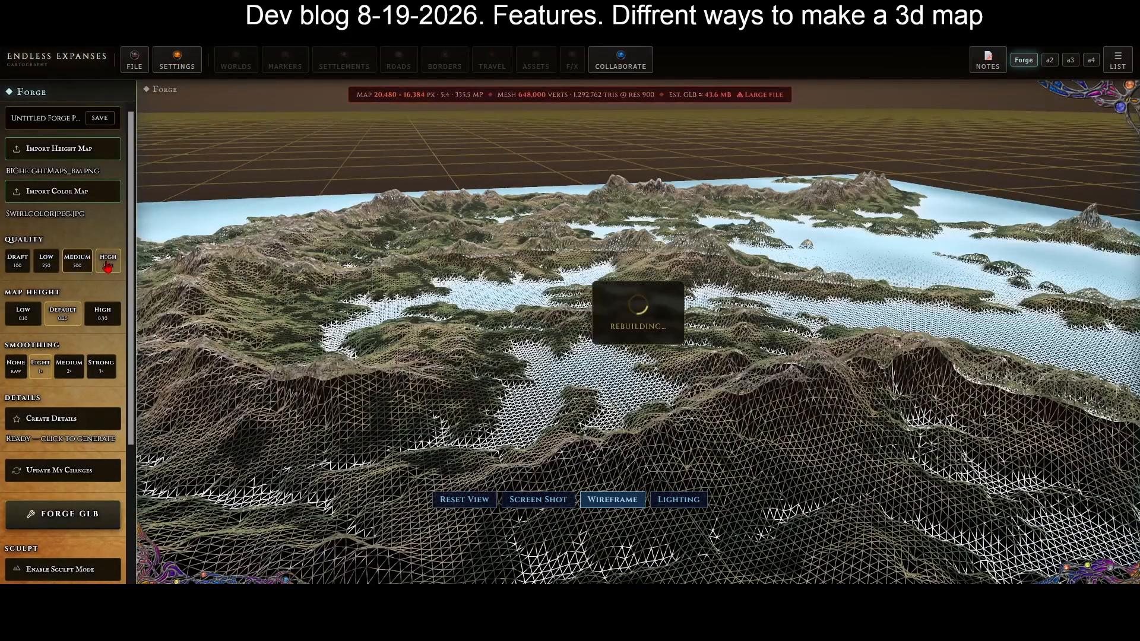
click(47, 262)
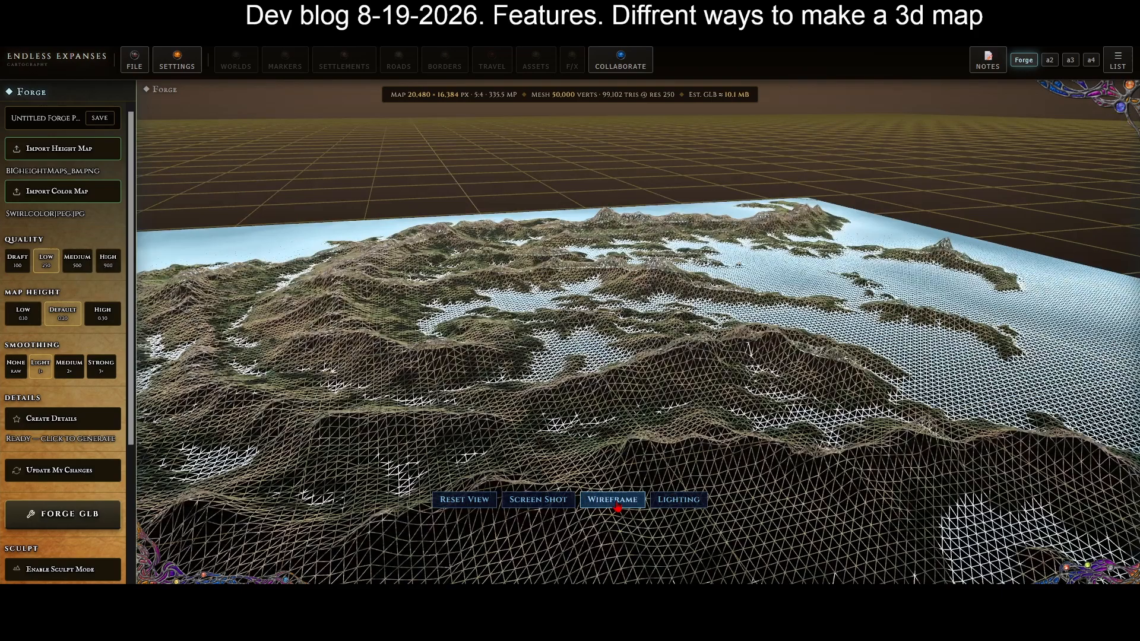
click(617, 502)
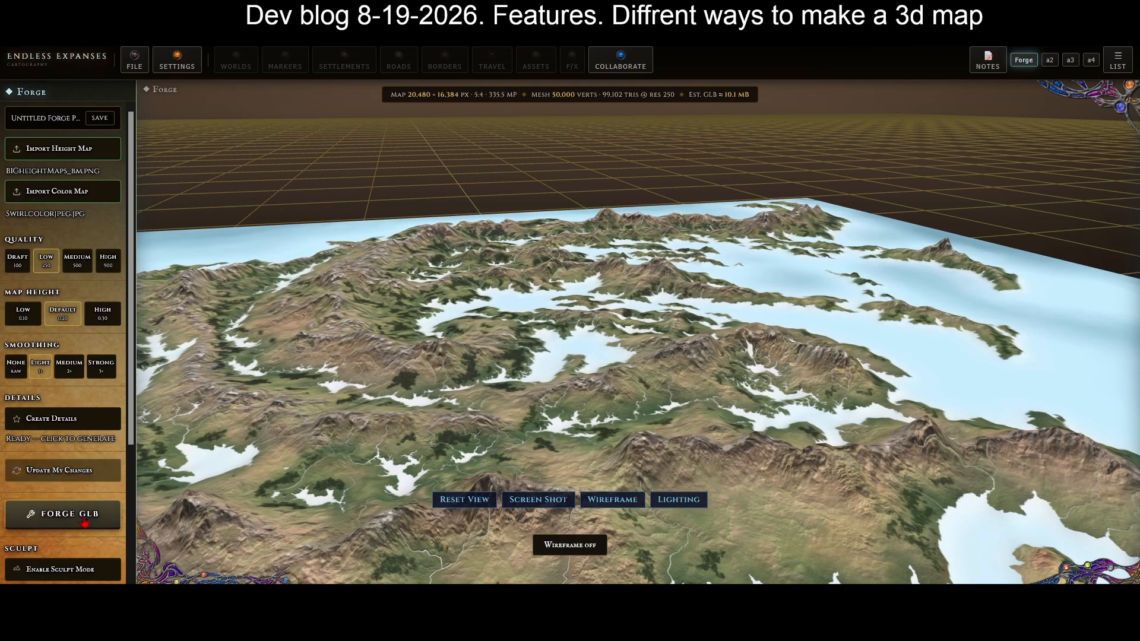
Create surface details for the terrain and inspect the mountains and coastlines from different angles
click(102, 418)
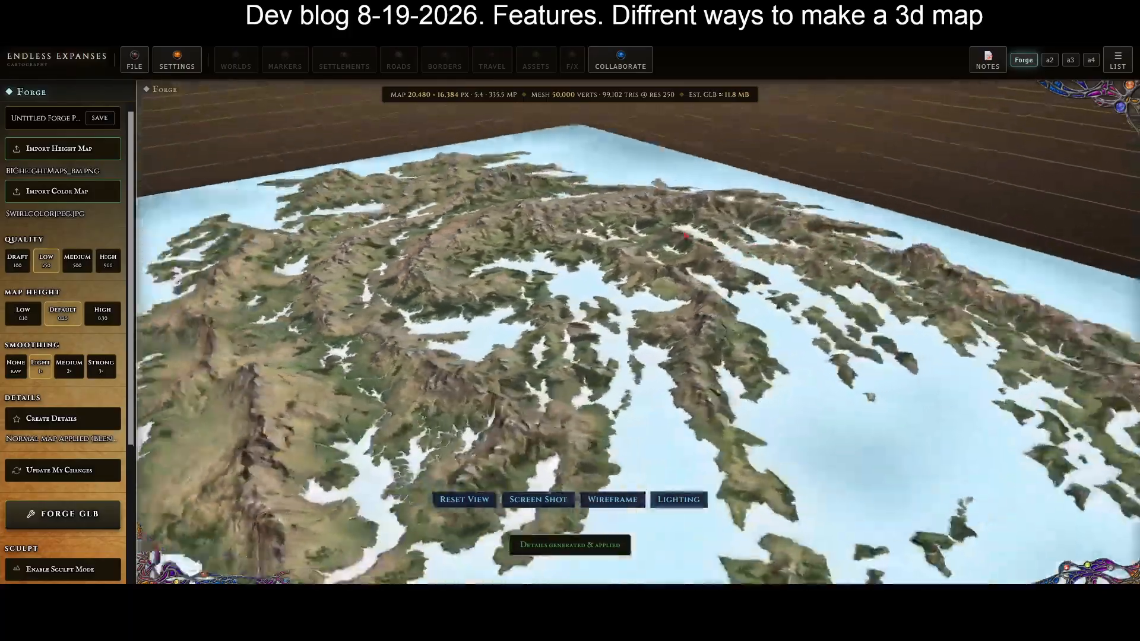
scroll(659, 207, down, 3)
drag(685, 236, 749, 108)
scroll(759, 238, up, 3)
drag(618, 298, 335, 381)
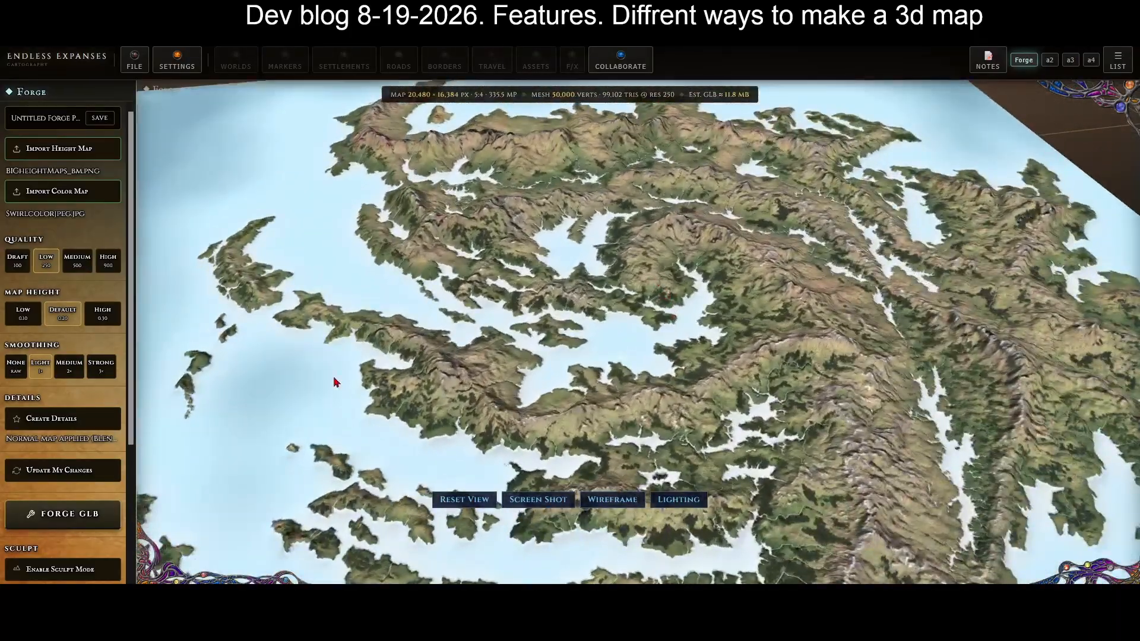
Enable sculpt mode, then pull up and push down the central mountain ridge with the 0.540 brush
scroll(118, 419, down, 3)
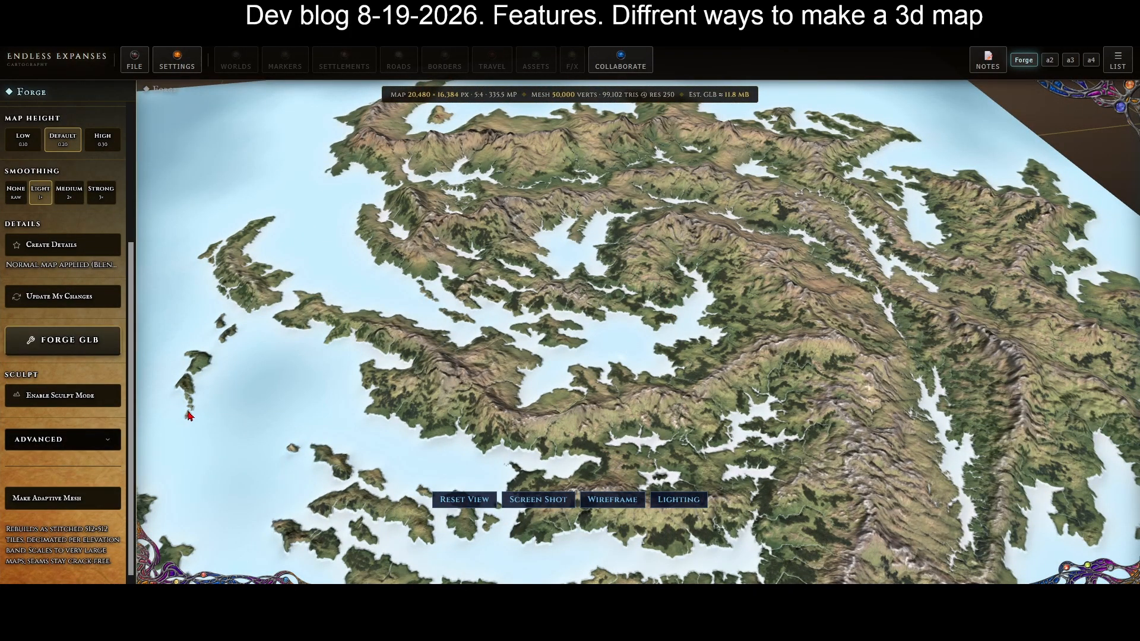
click(91, 395)
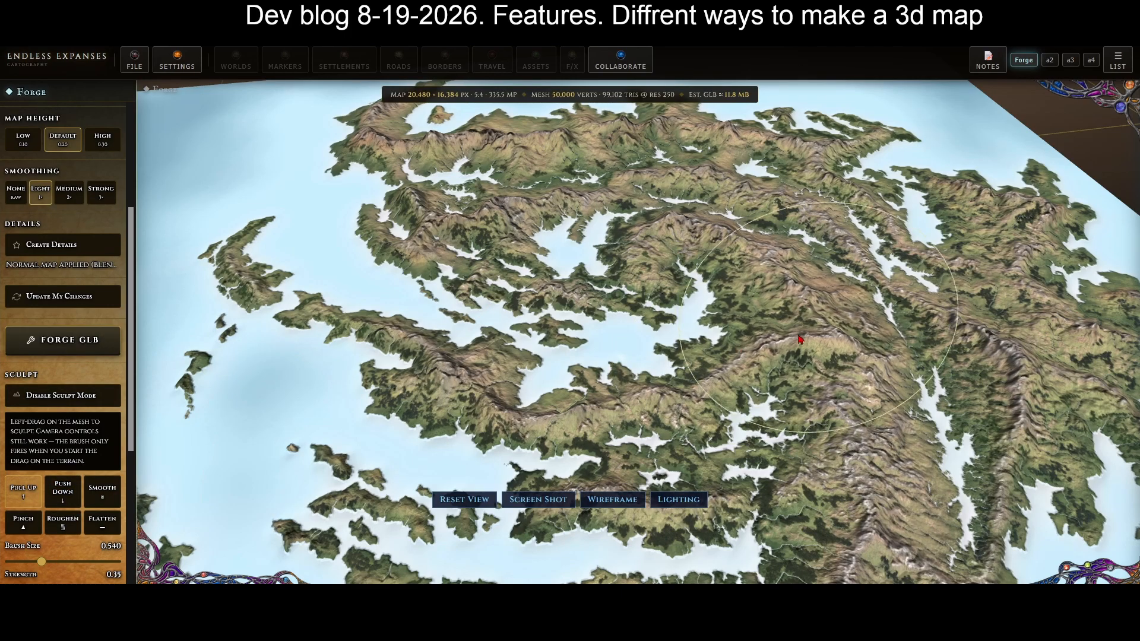
drag(799, 350, 785, 349)
click(69, 492)
drag(854, 353, 831, 347)
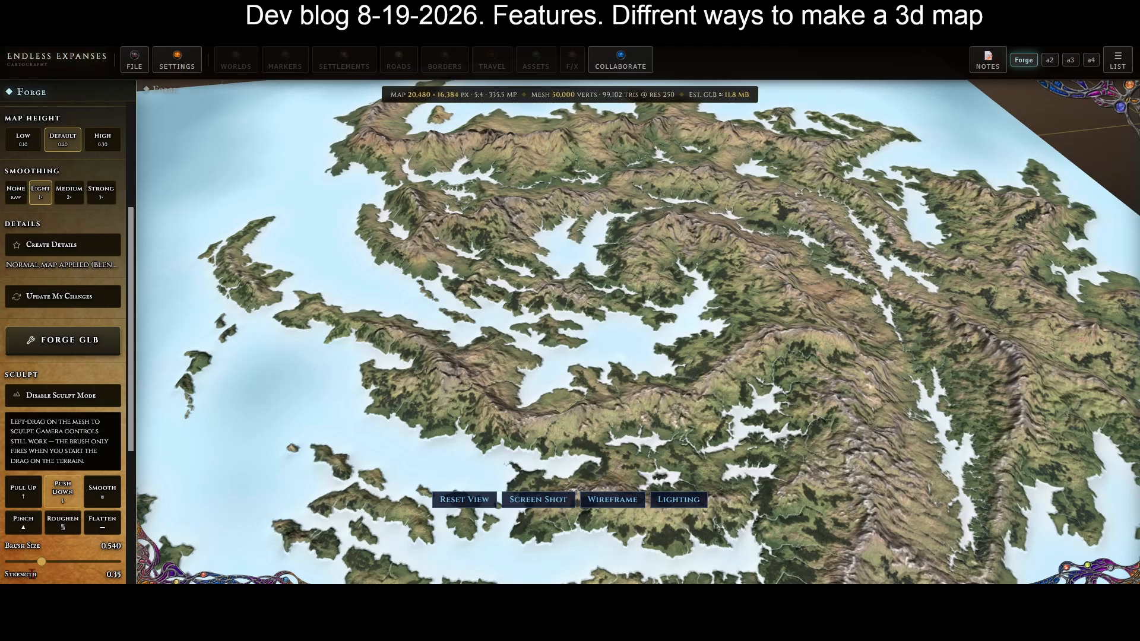
Set the sculpt brush size to 0.006 and push down a channel along the river below the central ridge
scroll(76, 559, down, 3)
drag(39, 485, 5, 485)
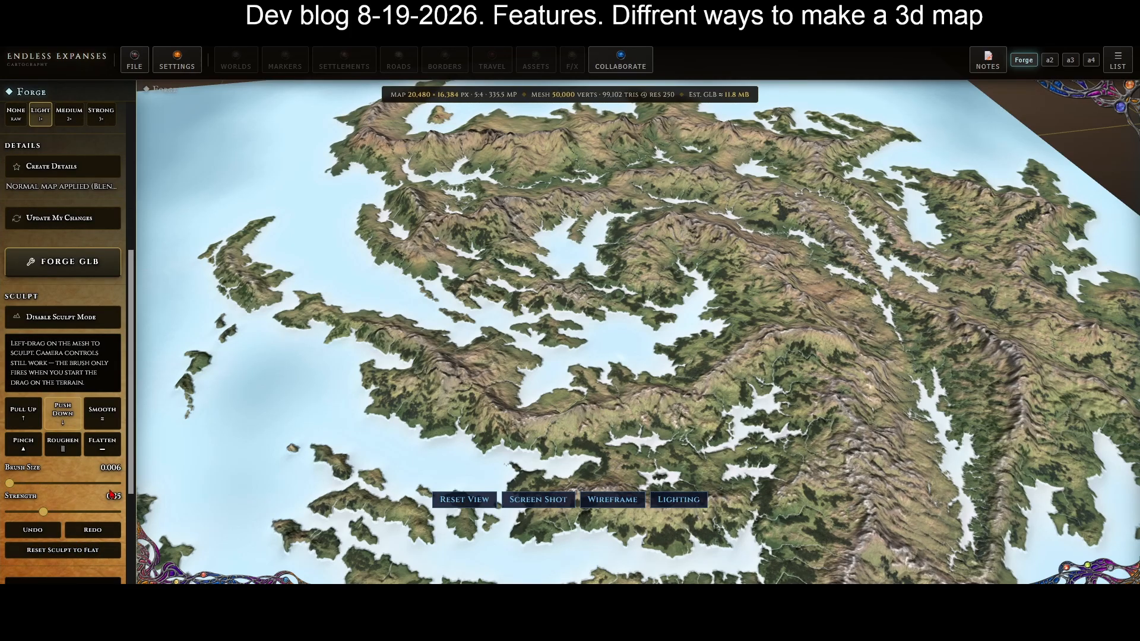
scroll(862, 399, up, 5)
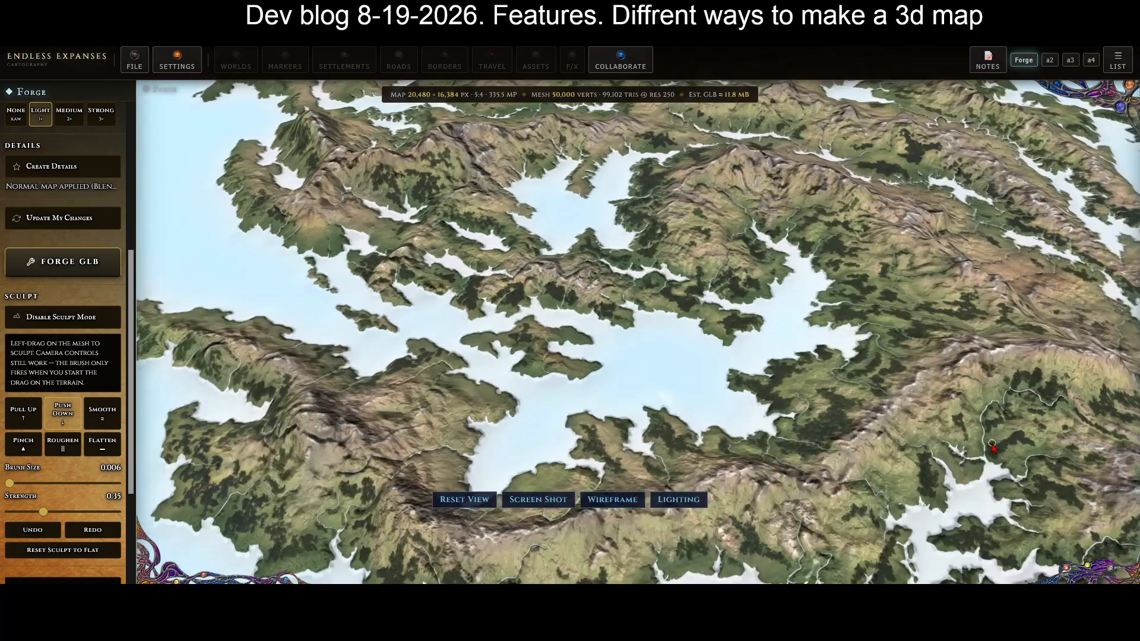
scroll(992, 446, up, 10)
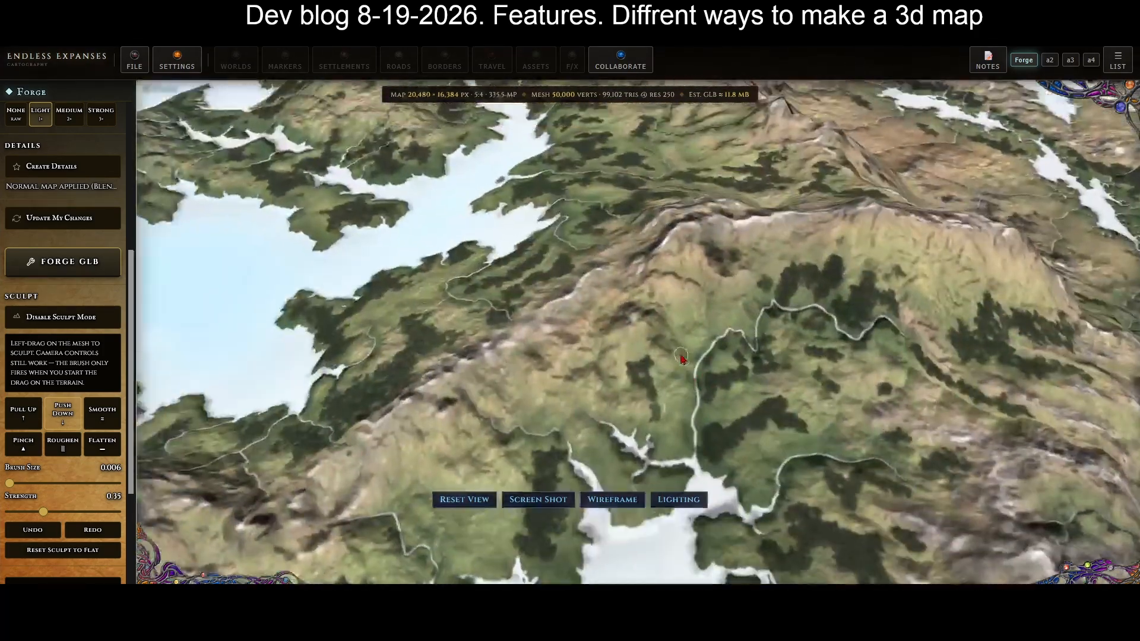
mouse_move(775, 303)
mouse_down()
mouse_move(751, 323)
mouse_move(687, 333)
mouse_move(718, 346)
mouse_move(694, 419)
mouse_up()
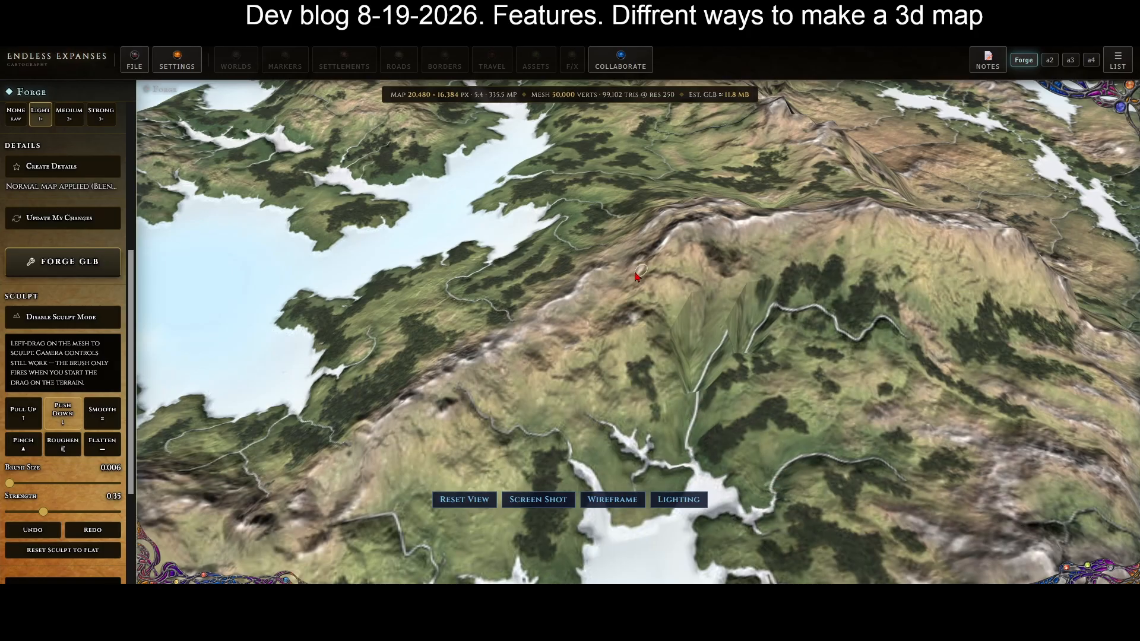
scroll(637, 277, down, 5)
Expand the advanced Forge settings and examine the mesh, color map and normal map options
scroll(54, 550, down, 3)
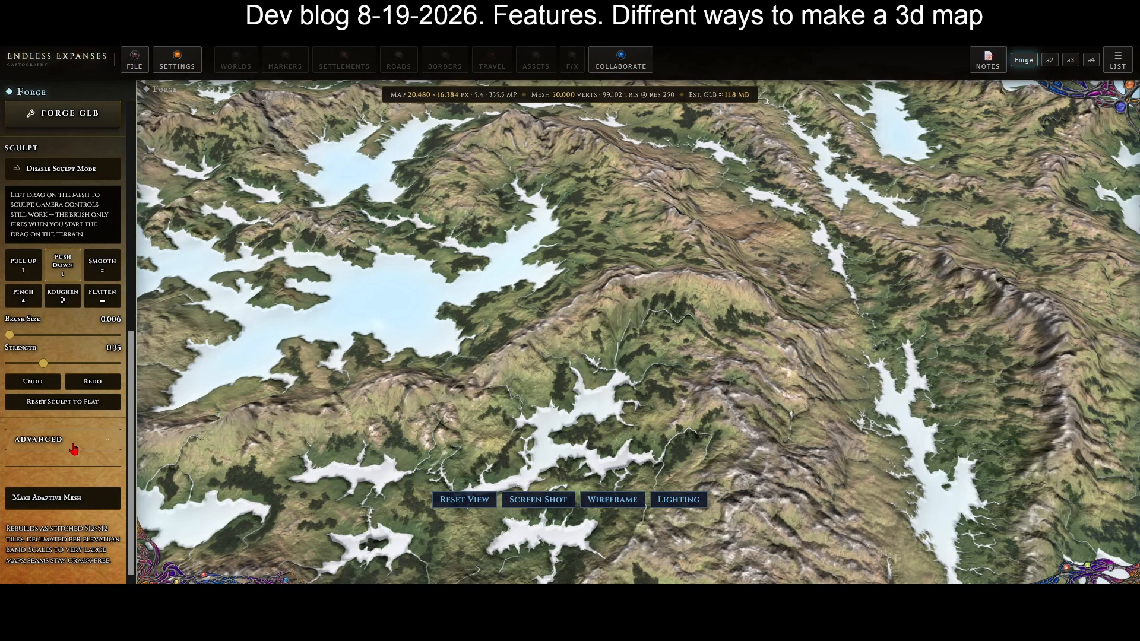
click(73, 445)
scroll(106, 324, down, 10)
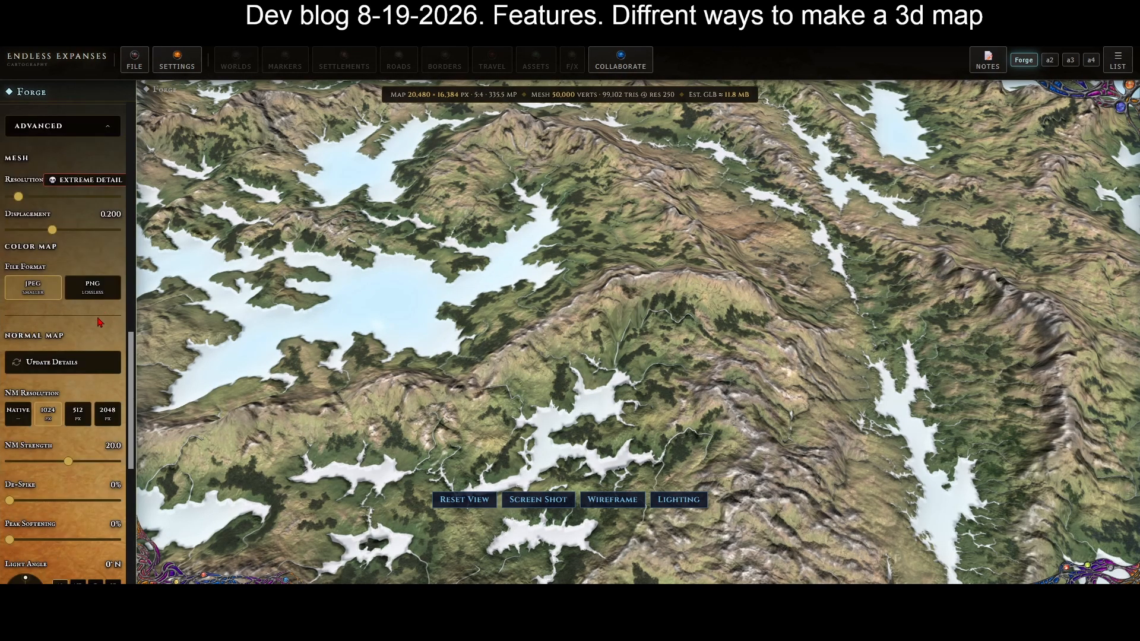
Compare normal map resolutions of 512 px and 2048 px, updating the details for each, and finish at 512 px
scroll(109, 290, up, 2)
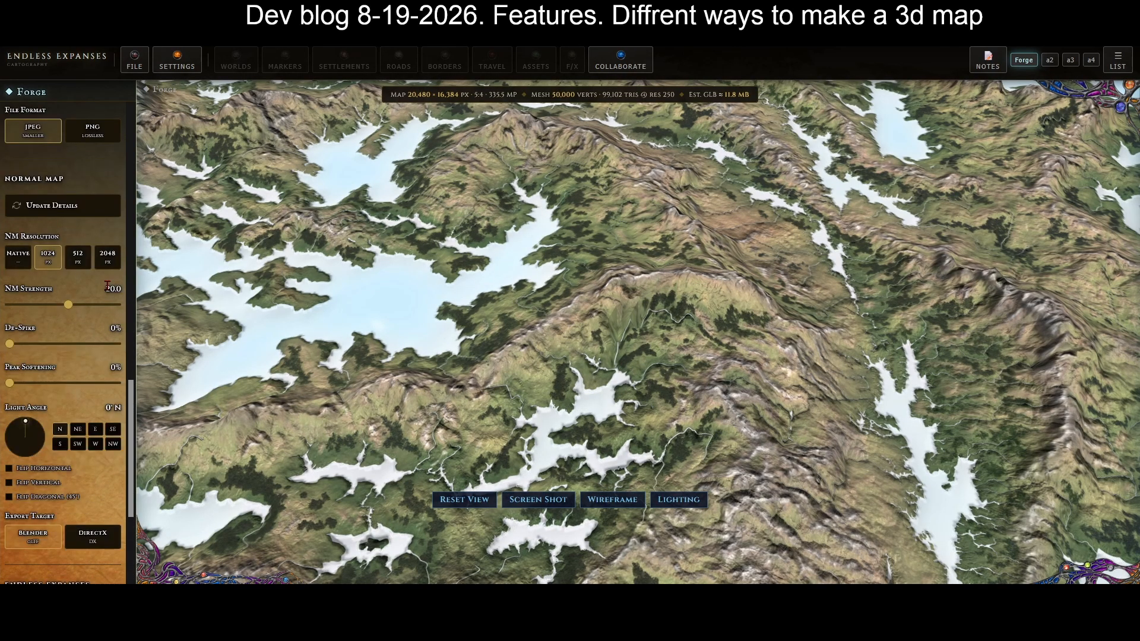
click(76, 258)
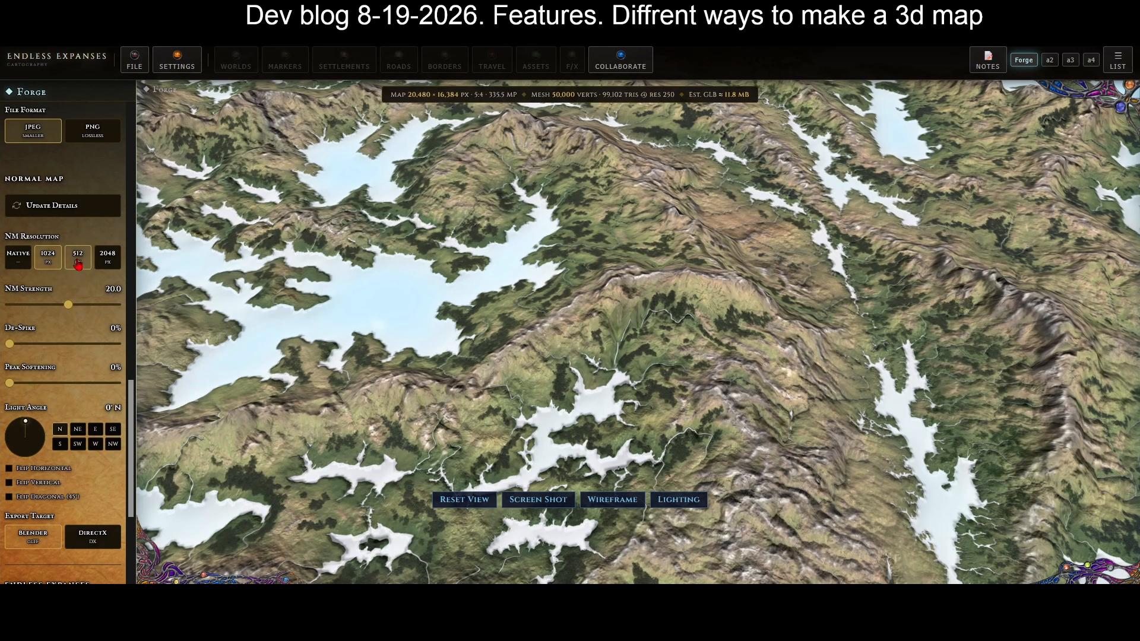
click(81, 205)
click(97, 261)
click(98, 207)
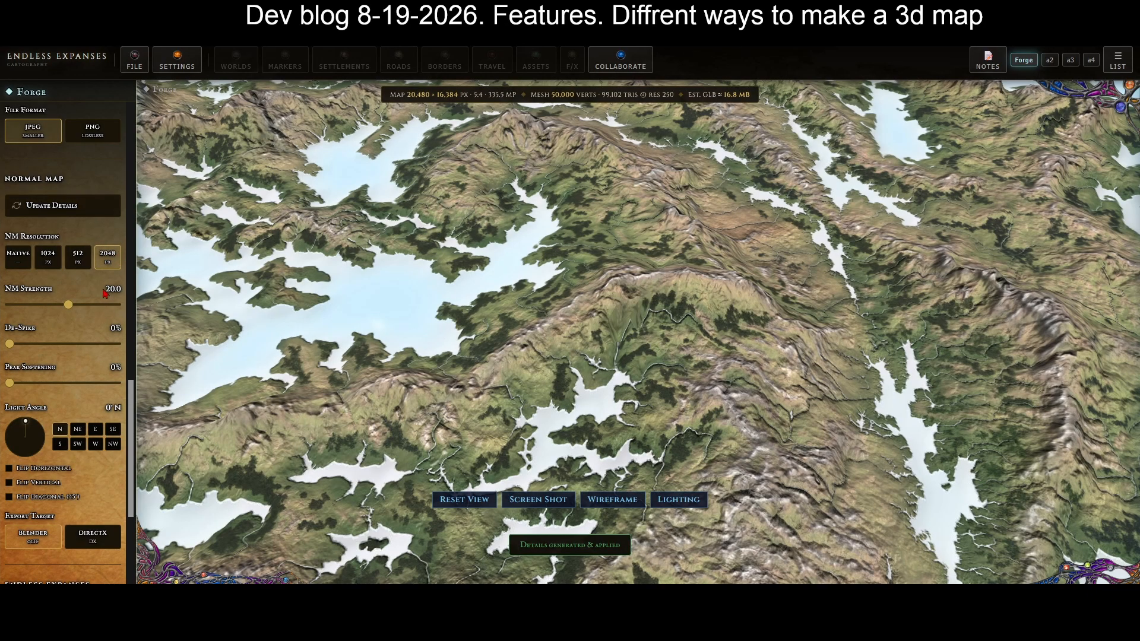
click(78, 257)
click(89, 205)
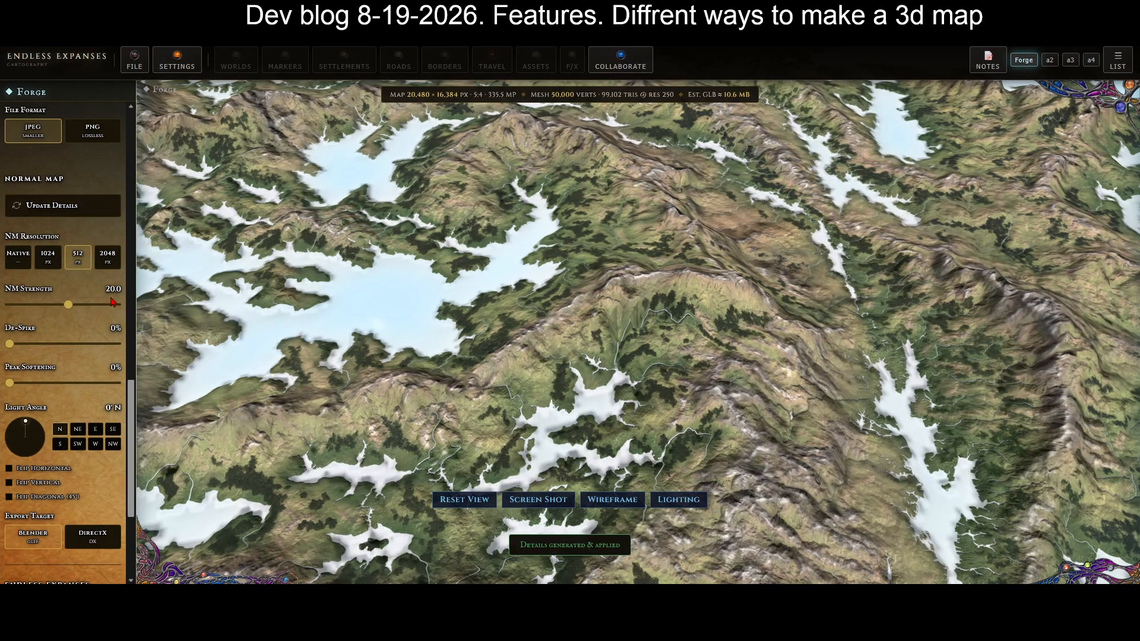
Set the normal map strength to 32.5, update the details and inspect the mountains and lakes up close
drag(69, 309, 105, 309)
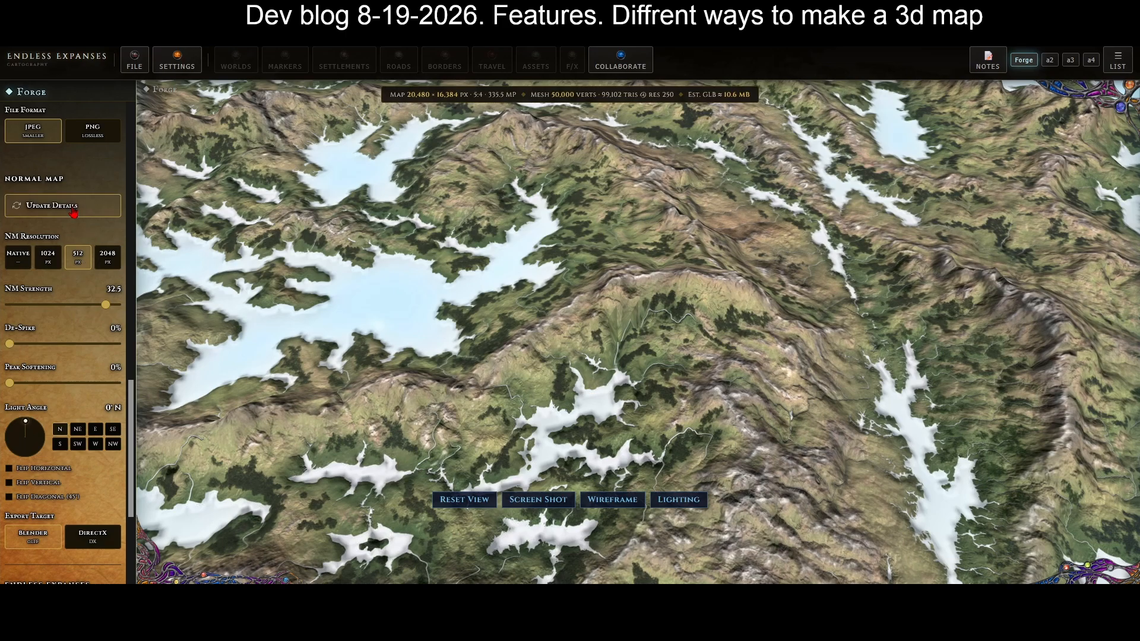
click(51, 206)
scroll(515, 287, down, 5)
scroll(515, 286, up, 3)
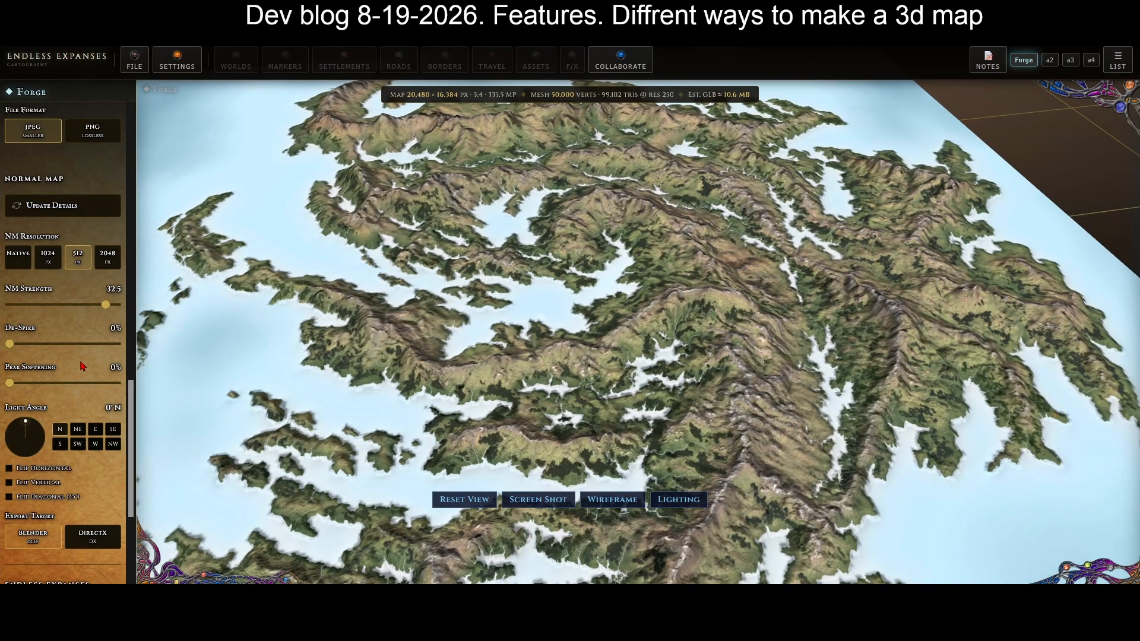
scroll(644, 315, up, 4)
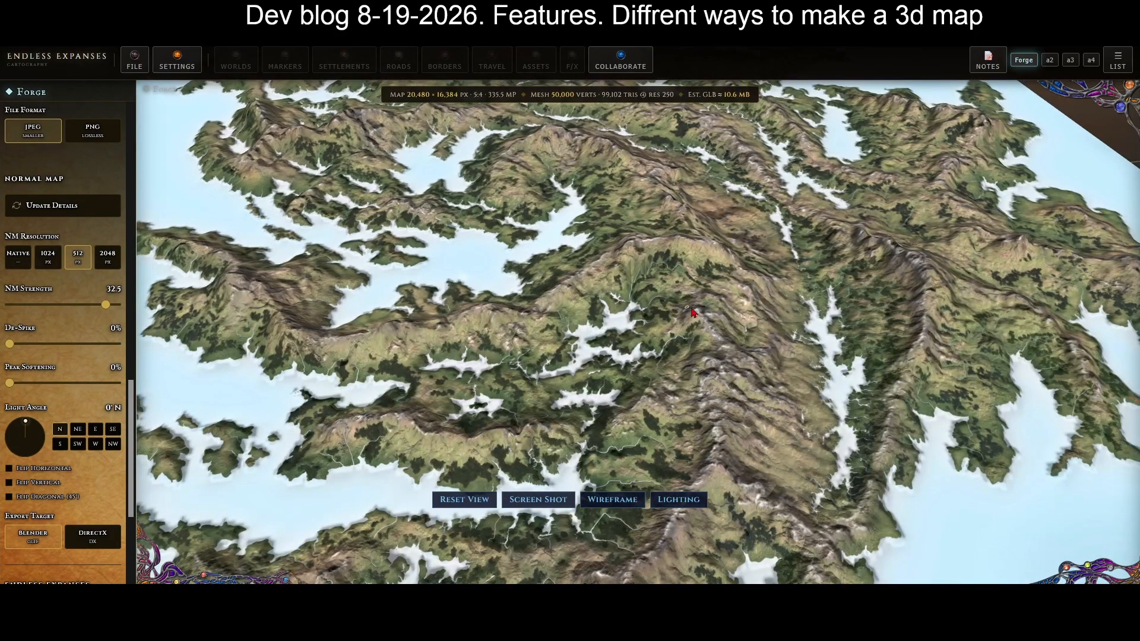
scroll(653, 313, up, 5)
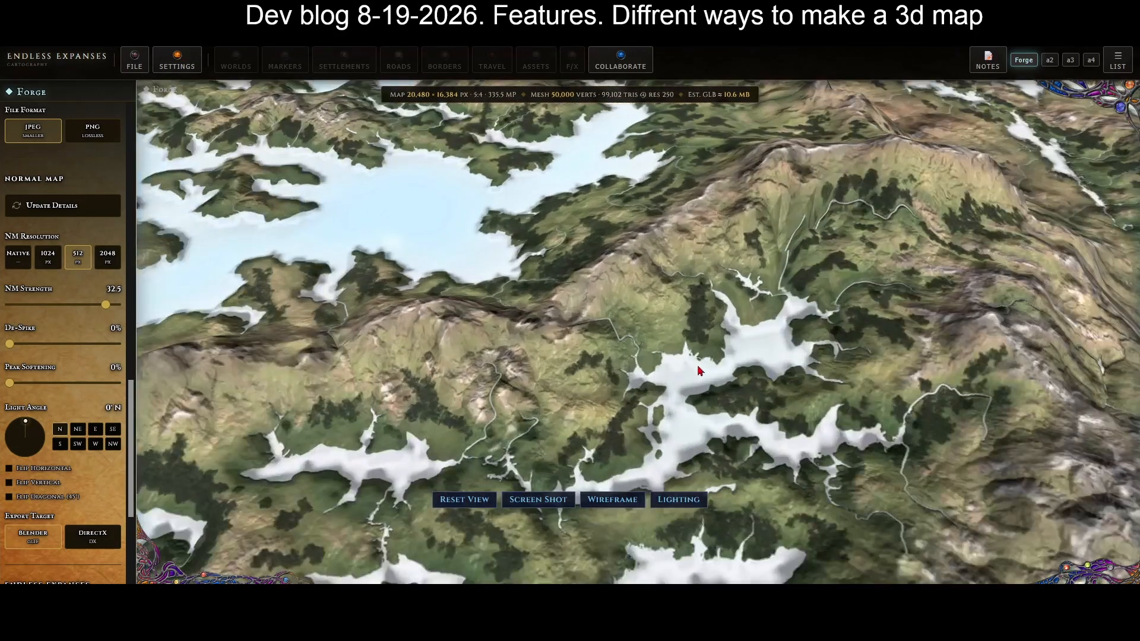
mouse_move(750, 313)
right_down()
mouse_move(810, 303)
mouse_move(822, 286)
mouse_move(796, 280)
right_up()
Turn off sculpt mode and inspect the terrain relief from a lower angle
scroll(79, 221, up, 5)
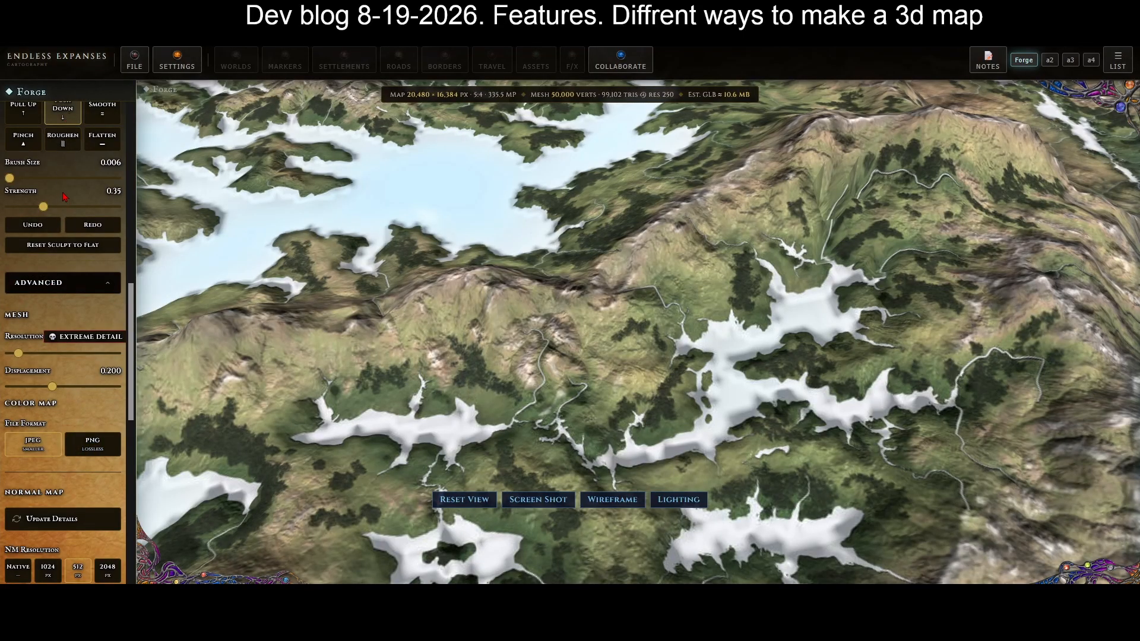
scroll(65, 197, up, 4)
click(77, 251)
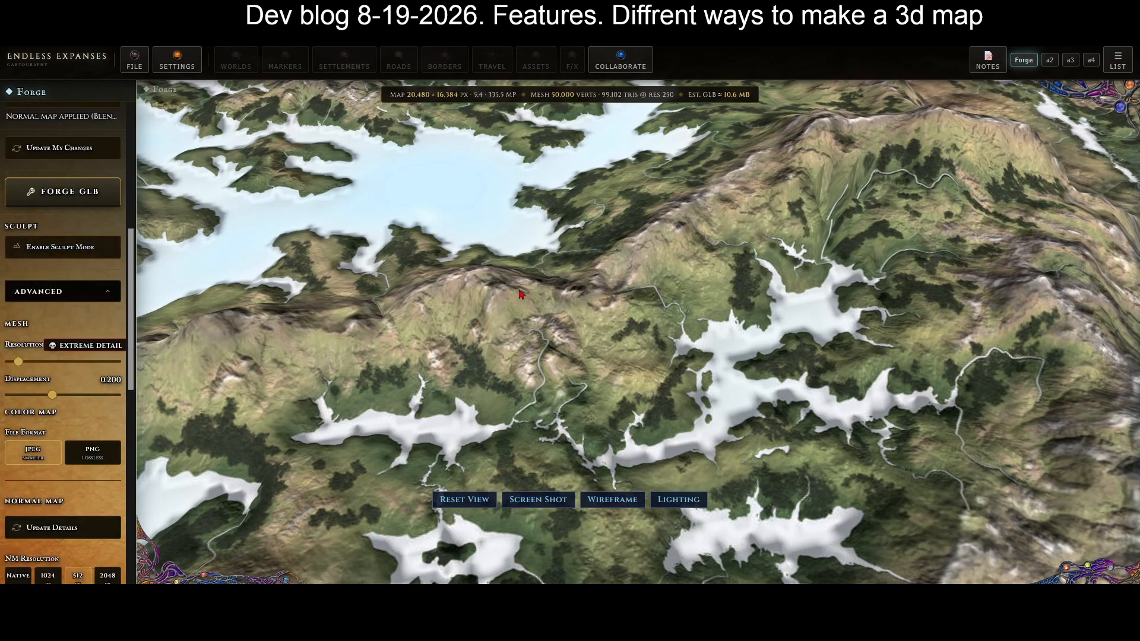
scroll(556, 322, down, 4)
mouse_move(666, 327)
mouse_down()
mouse_move(739, 398)
mouse_move(772, 340)
mouse_move(721, 309)
mouse_move(703, 324)
mouse_move(563, 335)
mouse_up()
scroll(75, 465, down, 6)
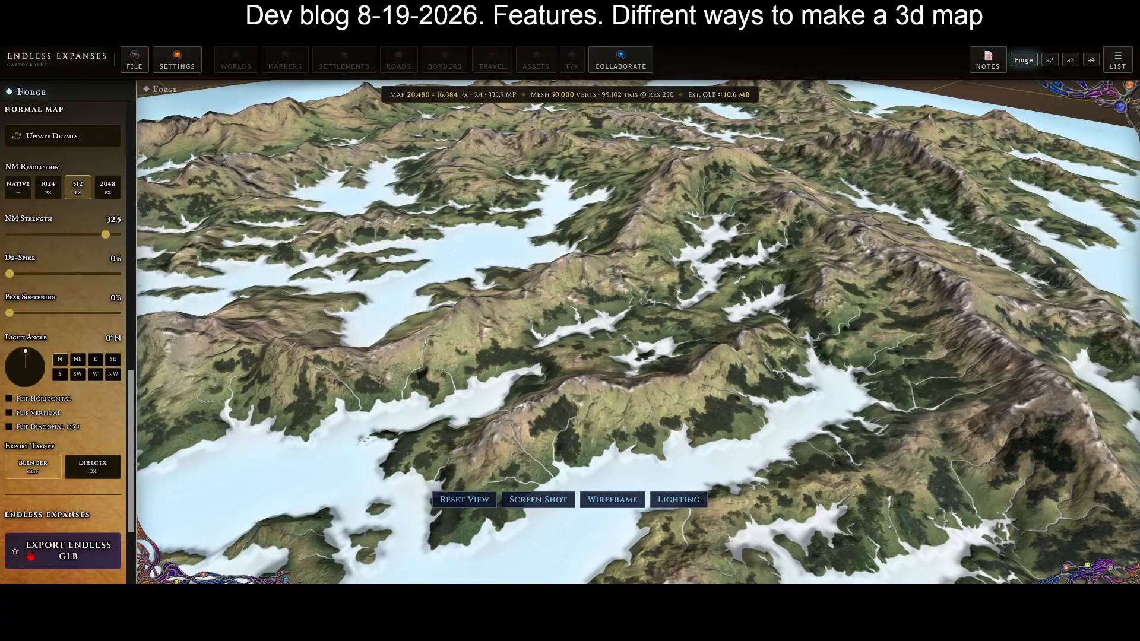
Try the De-Spike adjustment and 89% Peak Softening, return both to 0% and update the details
scroll(76, 339, up, 1)
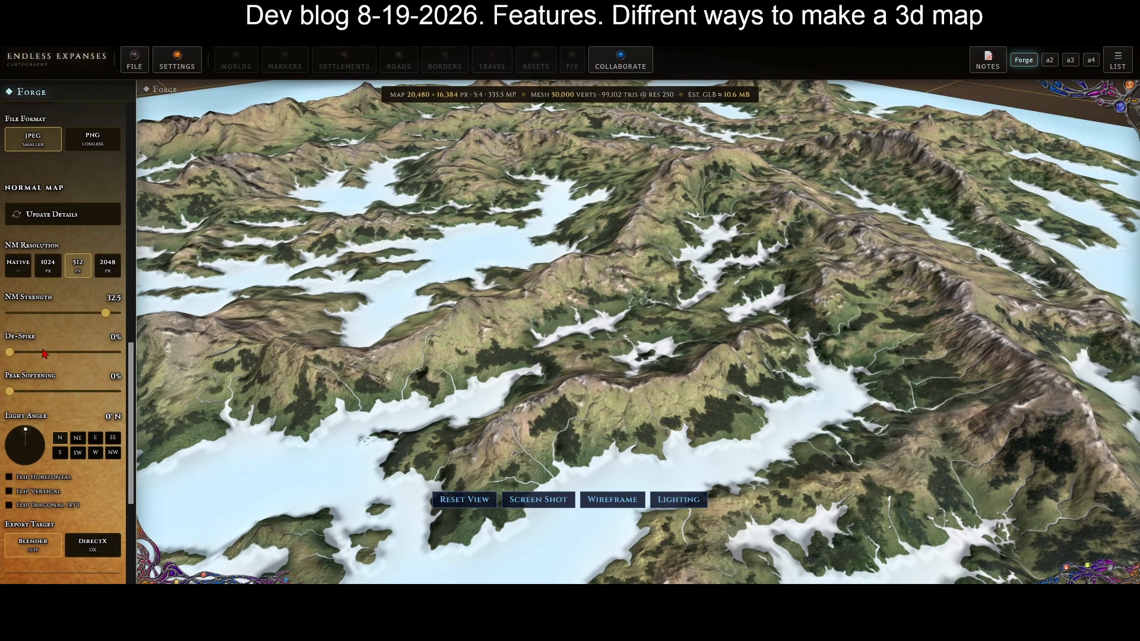
mouse_move(9, 352)
mouse_down()
mouse_move(72, 353)
mouse_move(3, 354)
mouse_up()
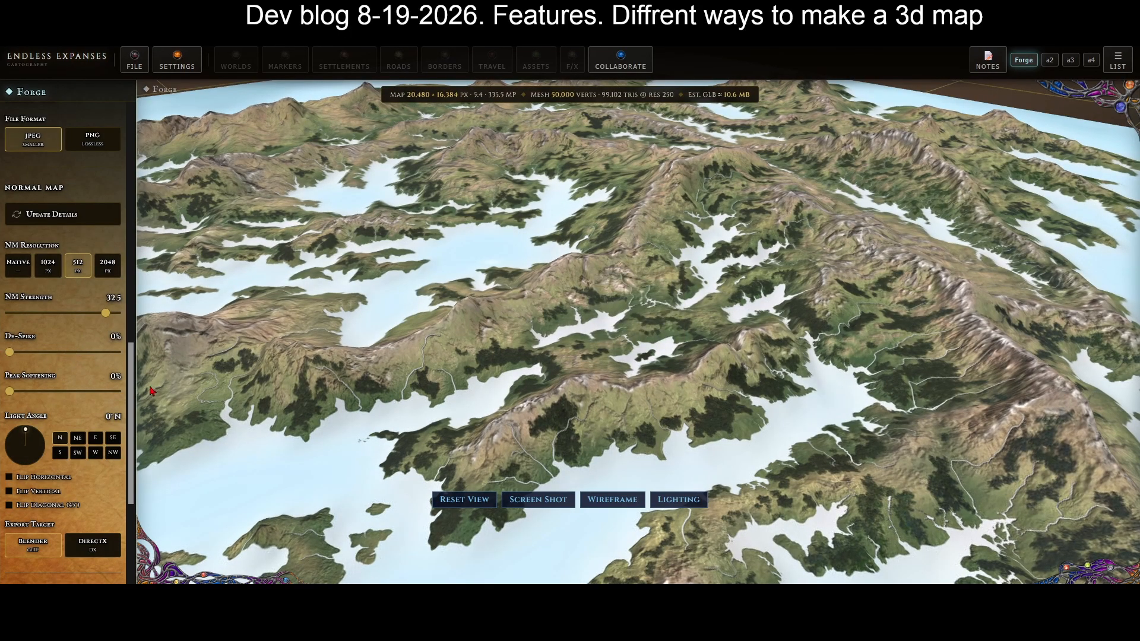
drag(70, 391, 20, 392)
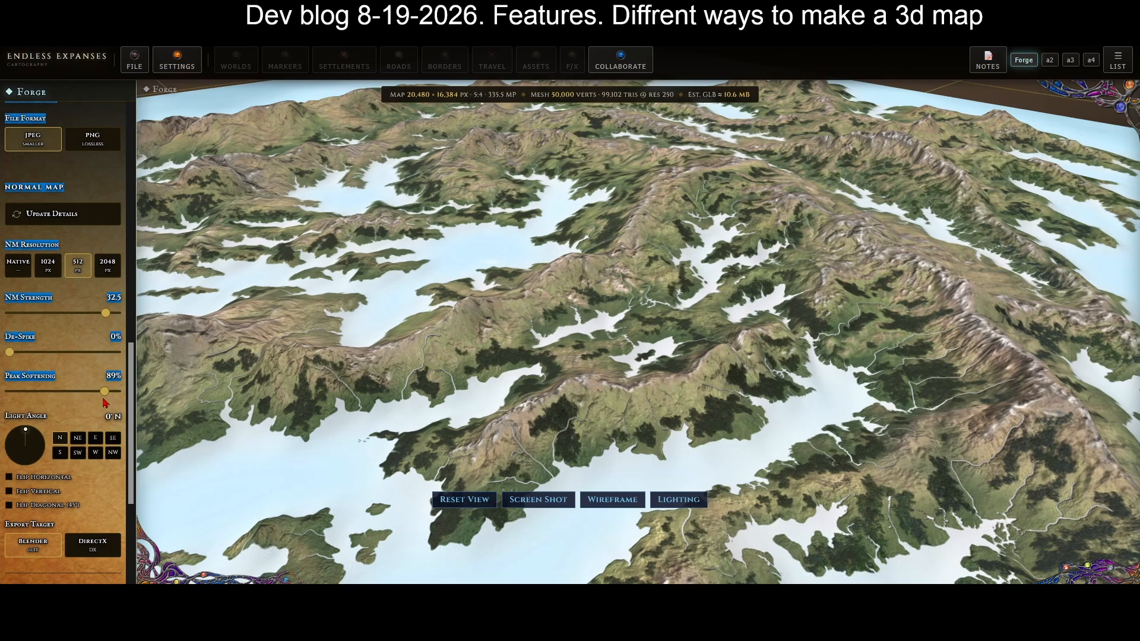
drag(105, 392, 4, 391)
scroll(51, 297, up, 3)
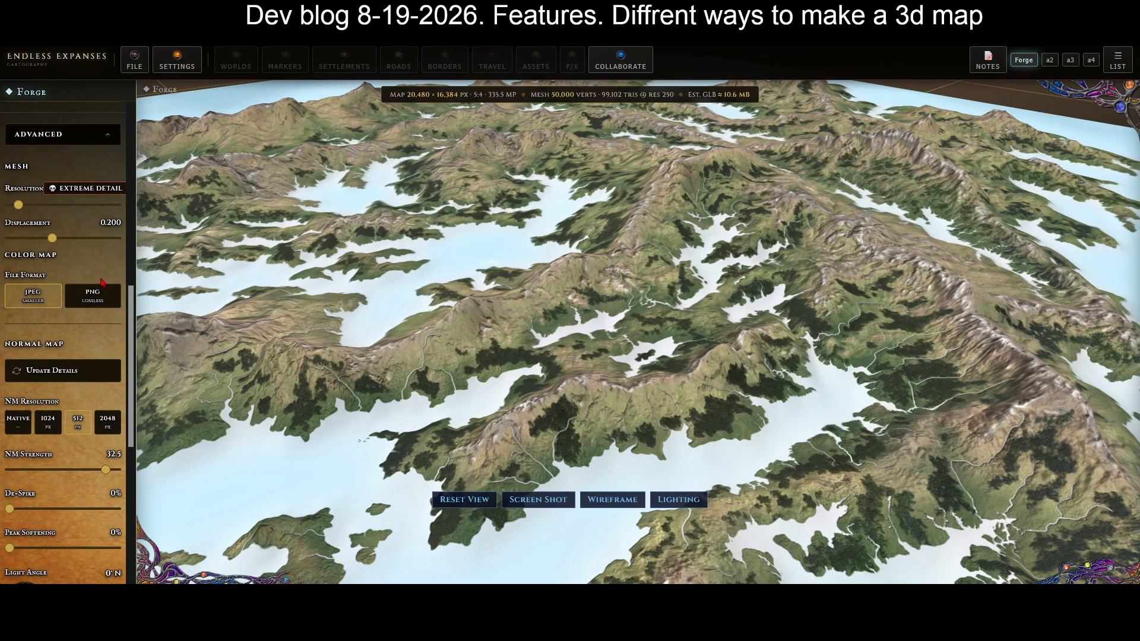
click(71, 372)
Try normal map light angles of 313° NW, 61° NE and 219° SW, updating the details each time, and finish at 335° NW
scroll(47, 416, down, 4)
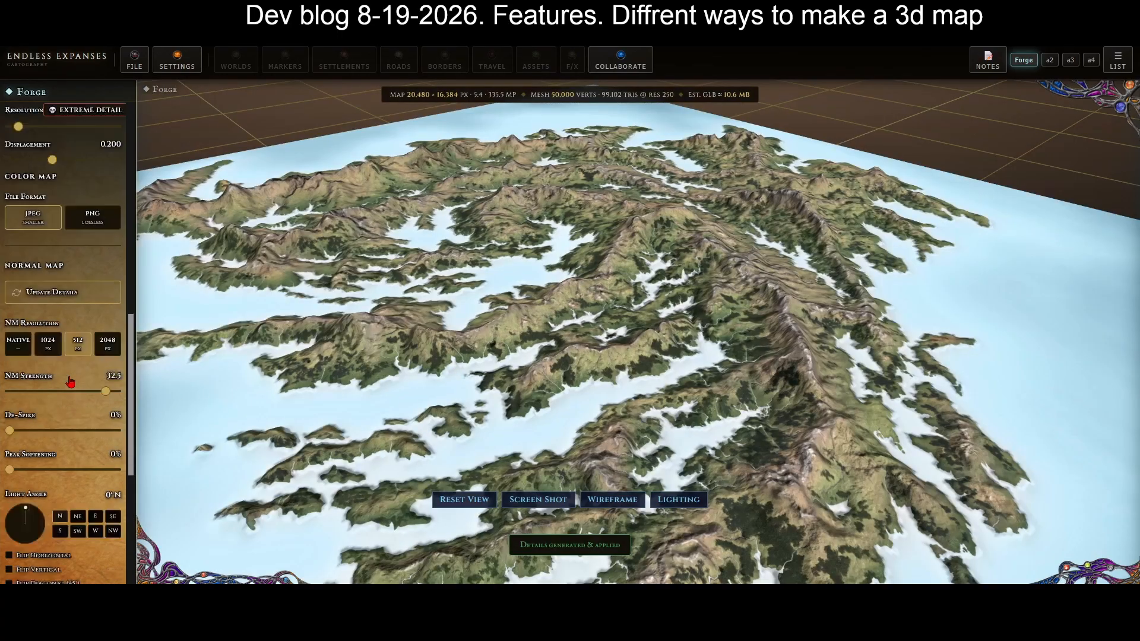
drag(20, 357, 4, 353)
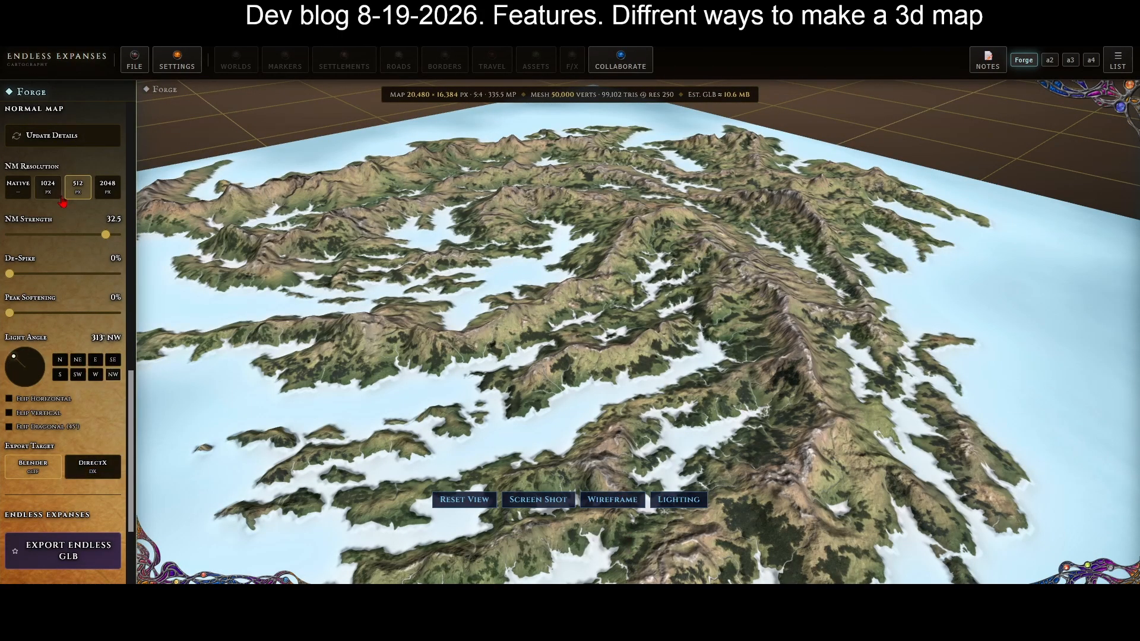
click(52, 136)
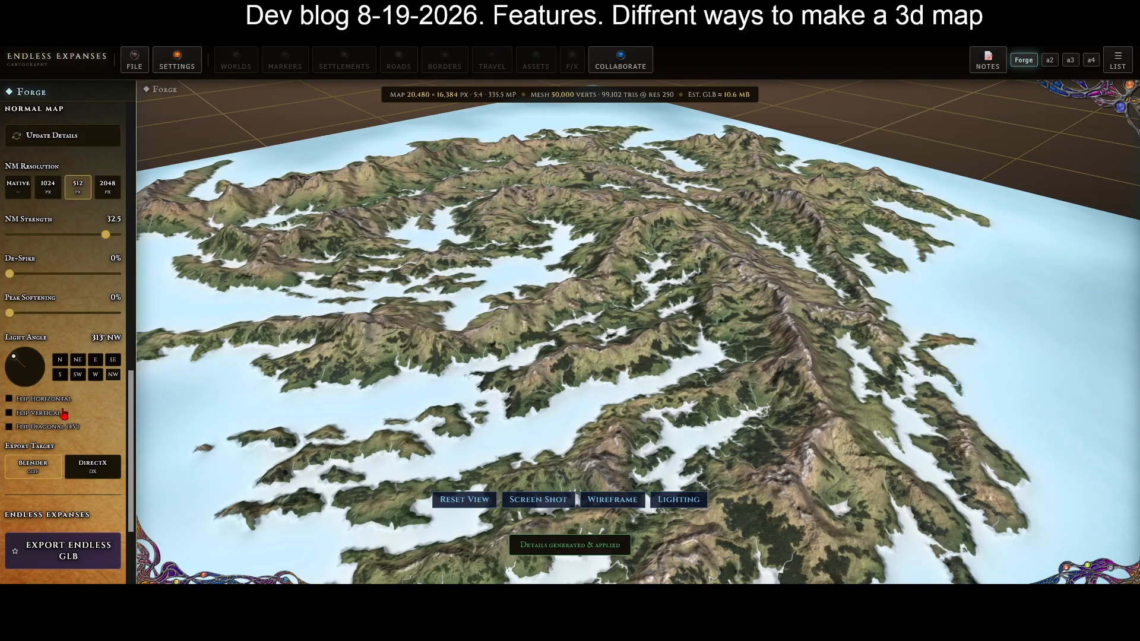
drag(21, 379, 50, 362)
click(88, 137)
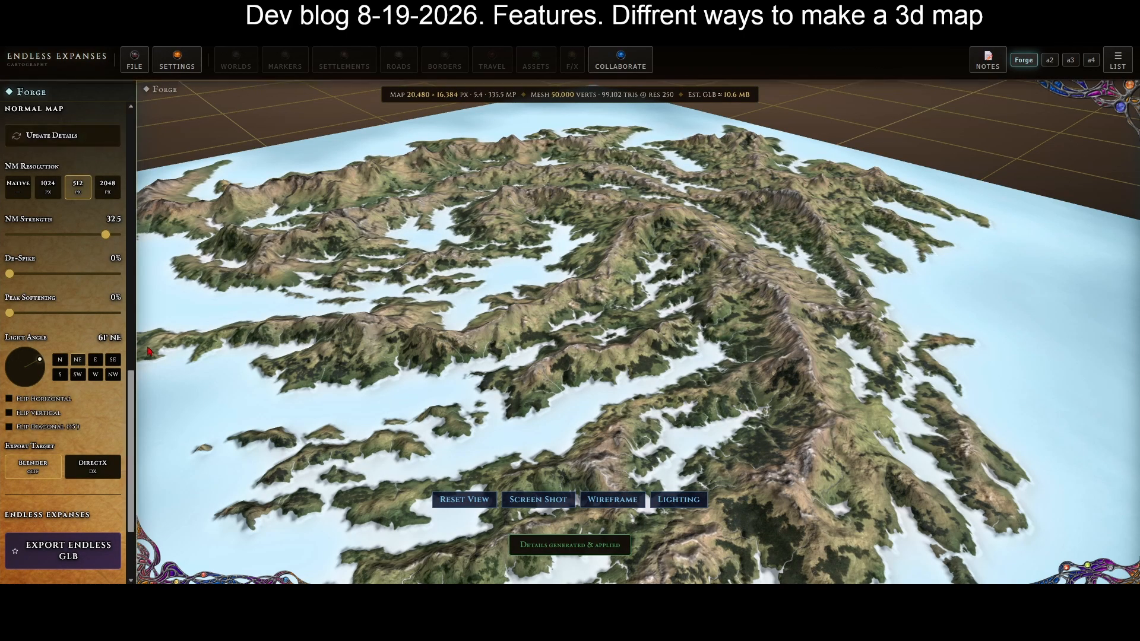
click(12, 391)
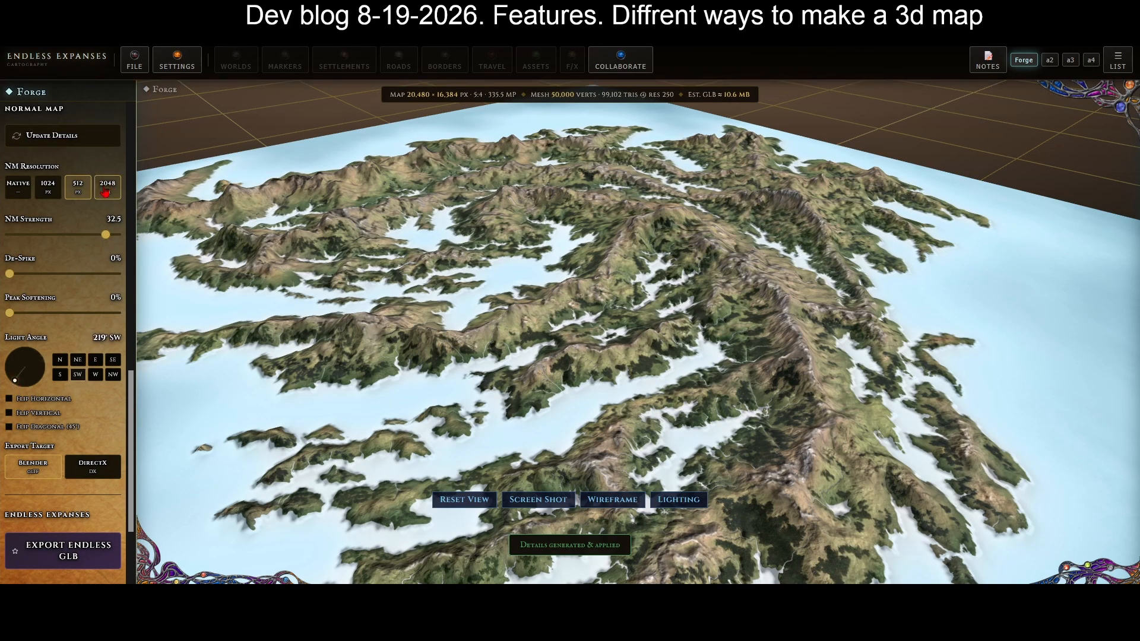
click(71, 136)
click(17, 349)
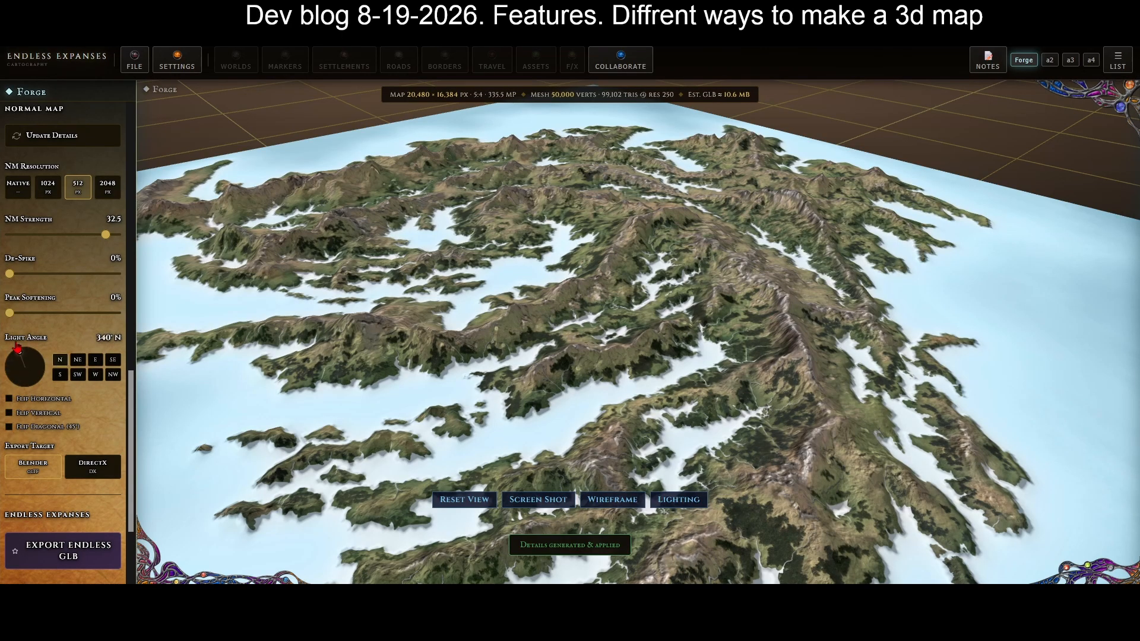
drag(18, 349, 16, 350)
Convert the terrain to an adaptive mesh, discarding the sculpt data
scroll(86, 444, down, 2)
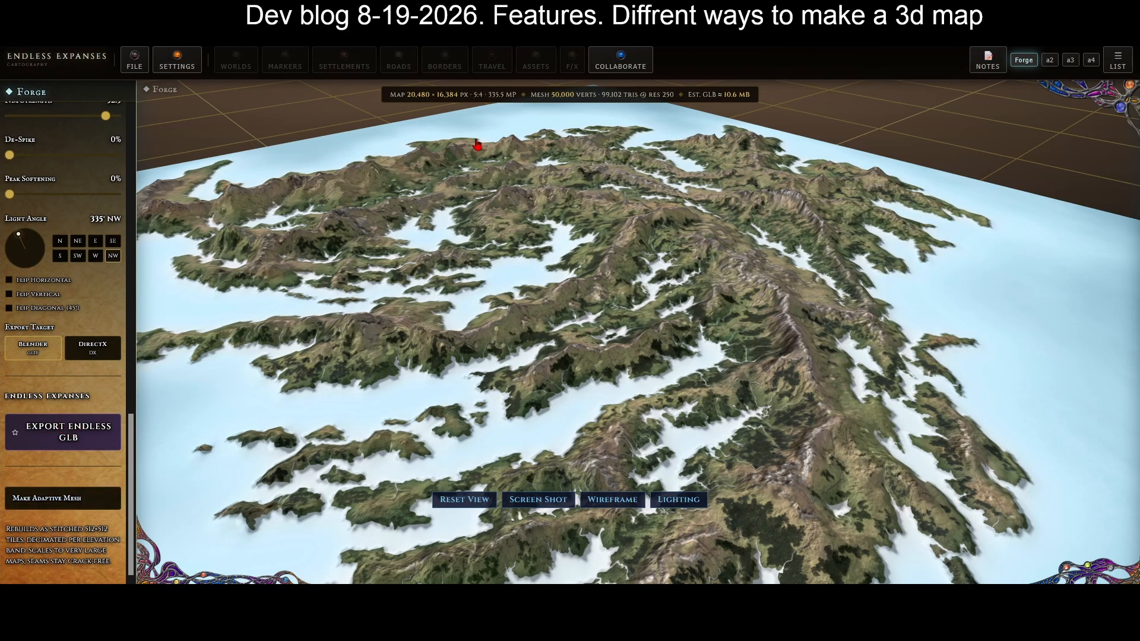
click(31, 506)
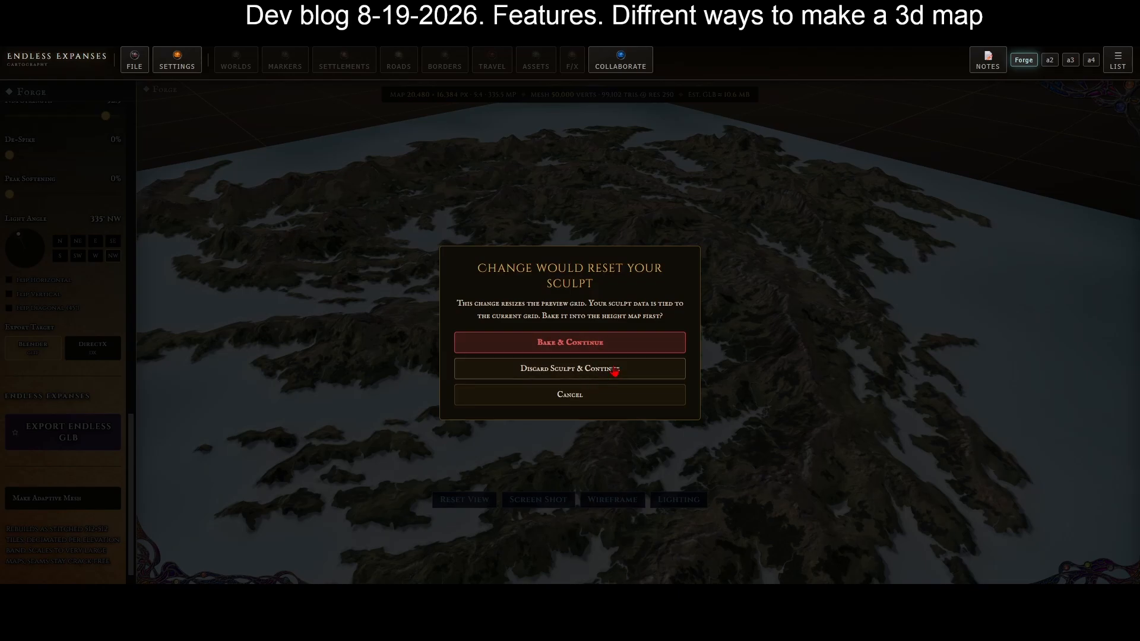
click(648, 371)
scroll(772, 282, up, 3)
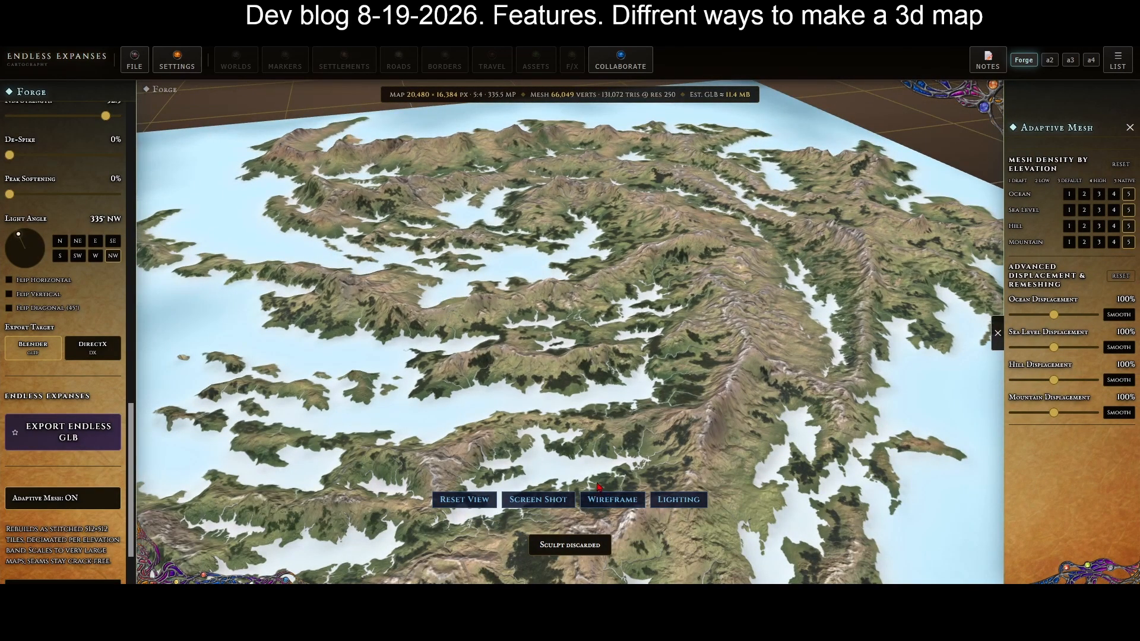
Show the terrain as a wireframe and inspect the adaptive mesh around the mountains
click(609, 498)
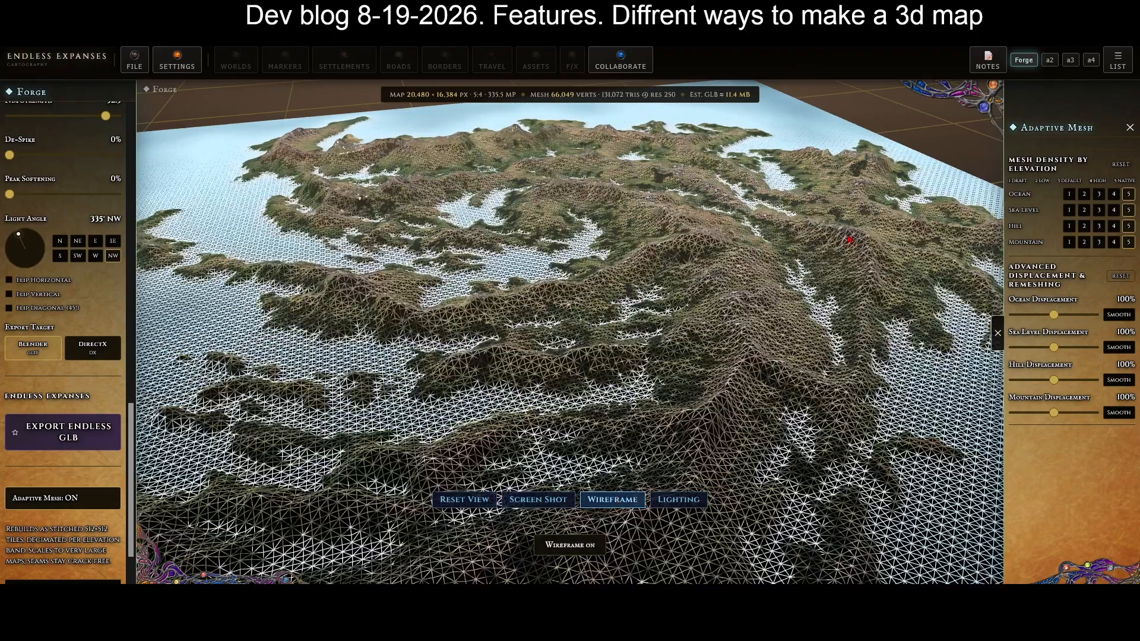
scroll(849, 237, up, 5)
right_drag(798, 206, 850, 232)
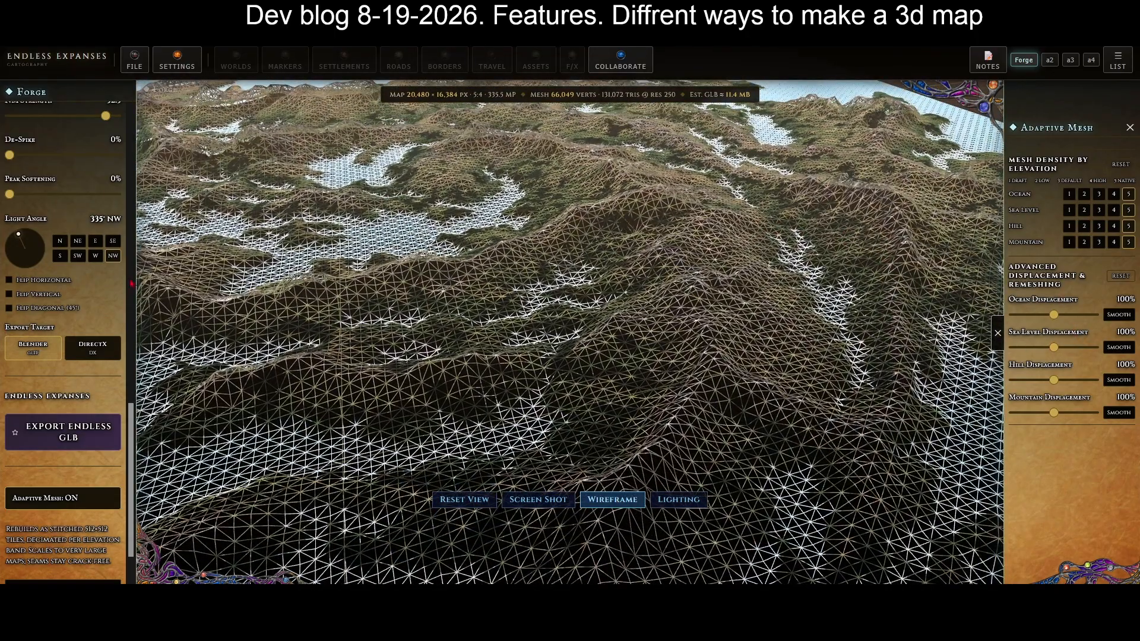
Set the terrain smoothing to Medium, create the surface details and update the normal map details
scroll(62, 223, up, 15)
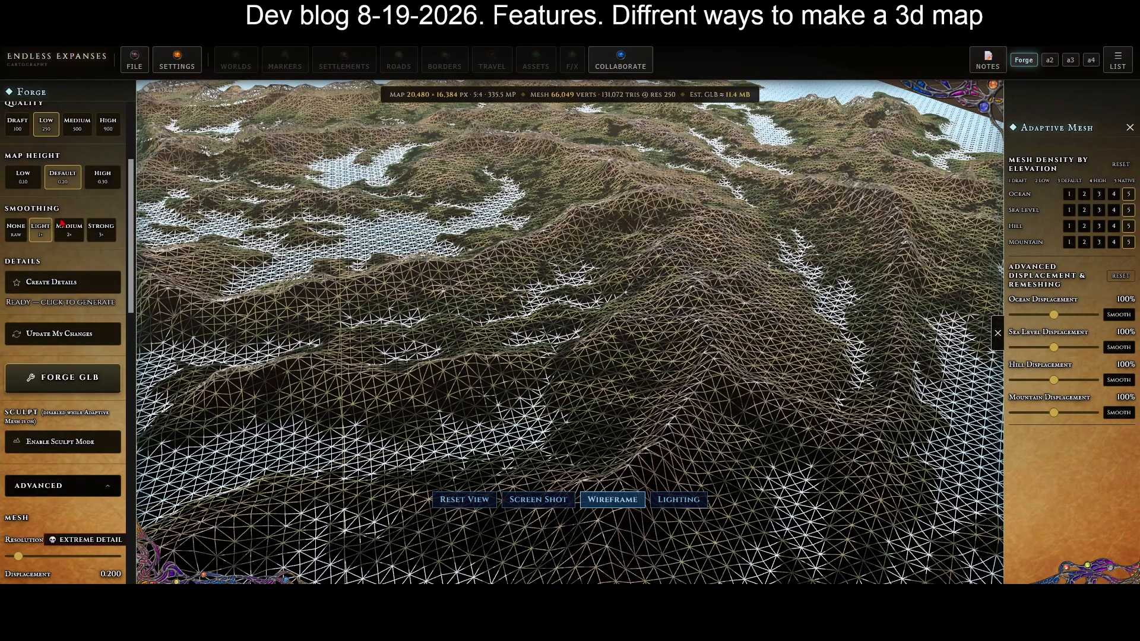
click(63, 225)
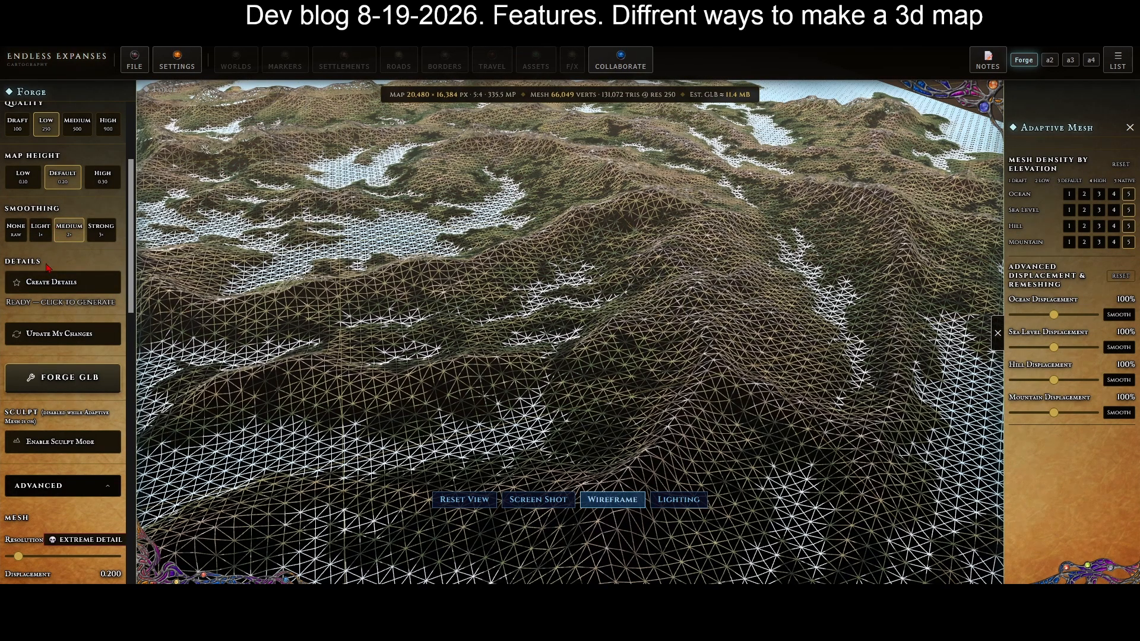
click(45, 282)
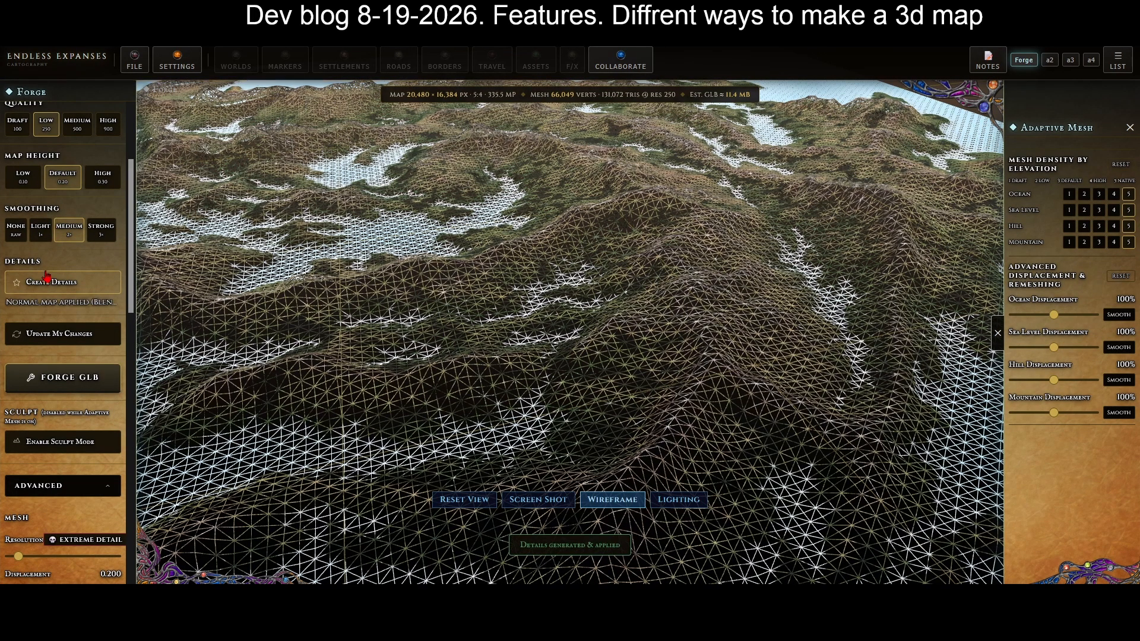
scroll(70, 344, down, 3)
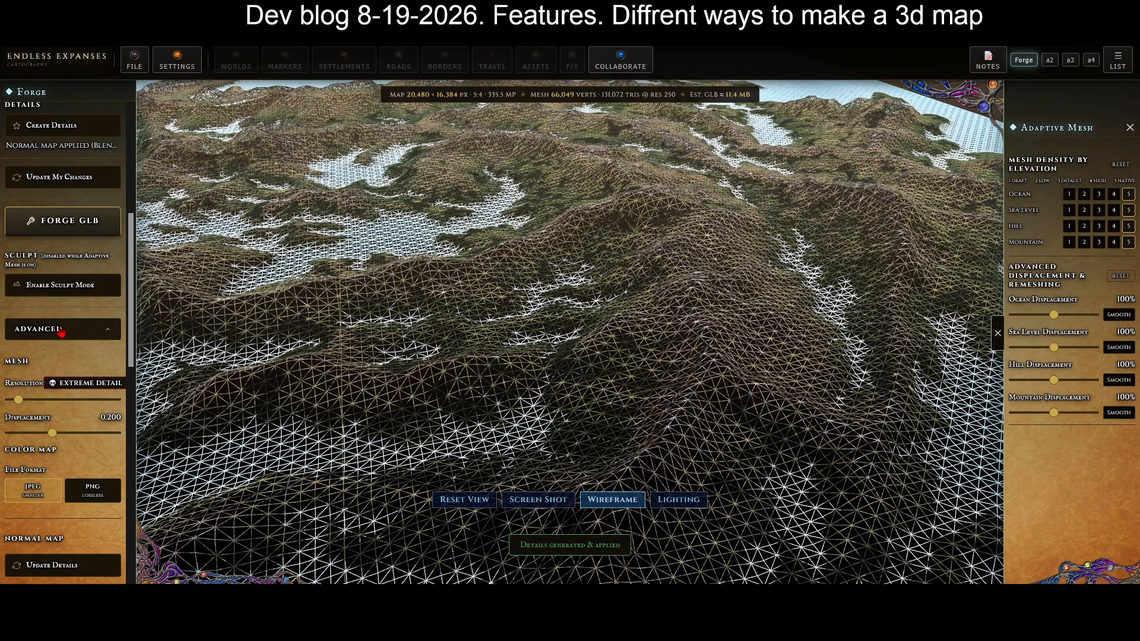
scroll(76, 371, down, 3)
click(79, 411)
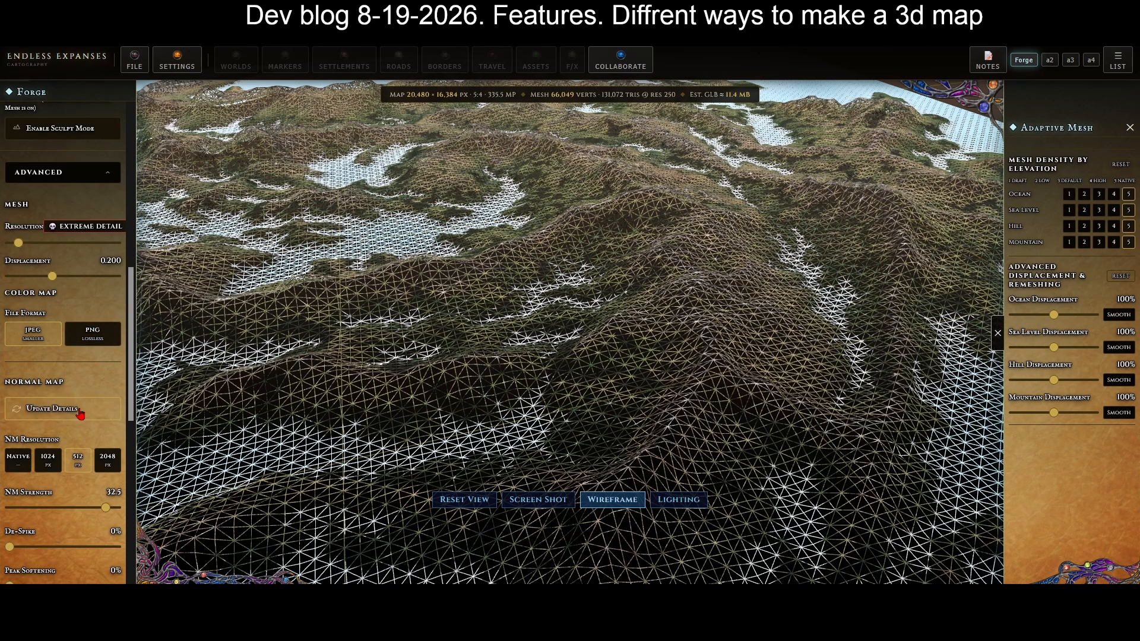
Set the adaptive mesh density to 1 for both the ocean and sea level elevations
scroll(793, 261, down, 5)
scroll(796, 272, up, 10)
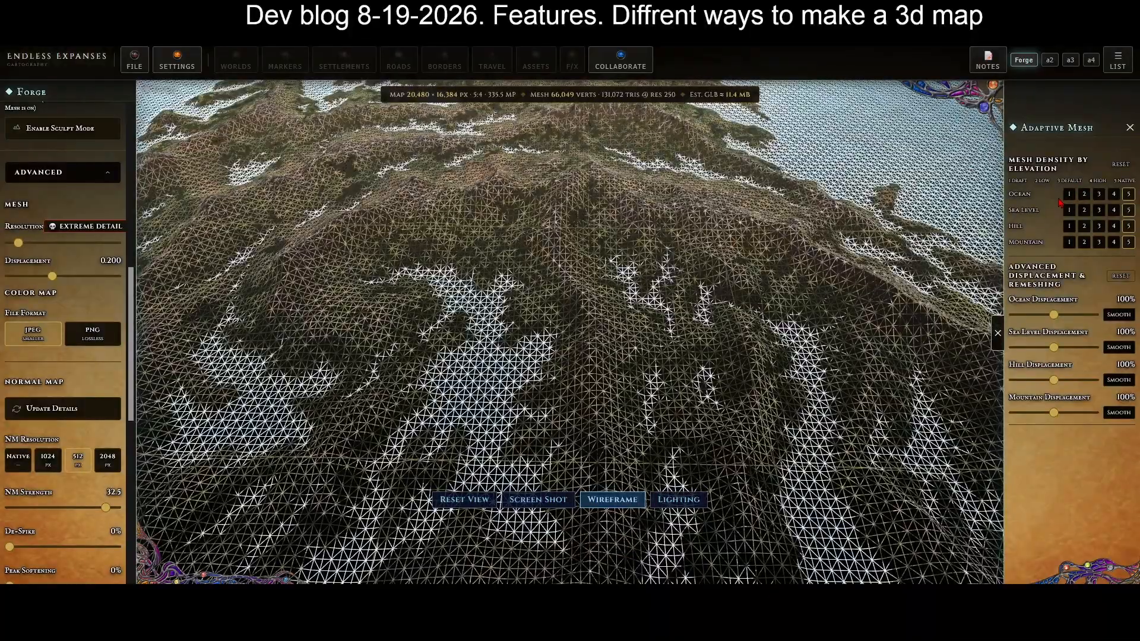
click(1071, 197)
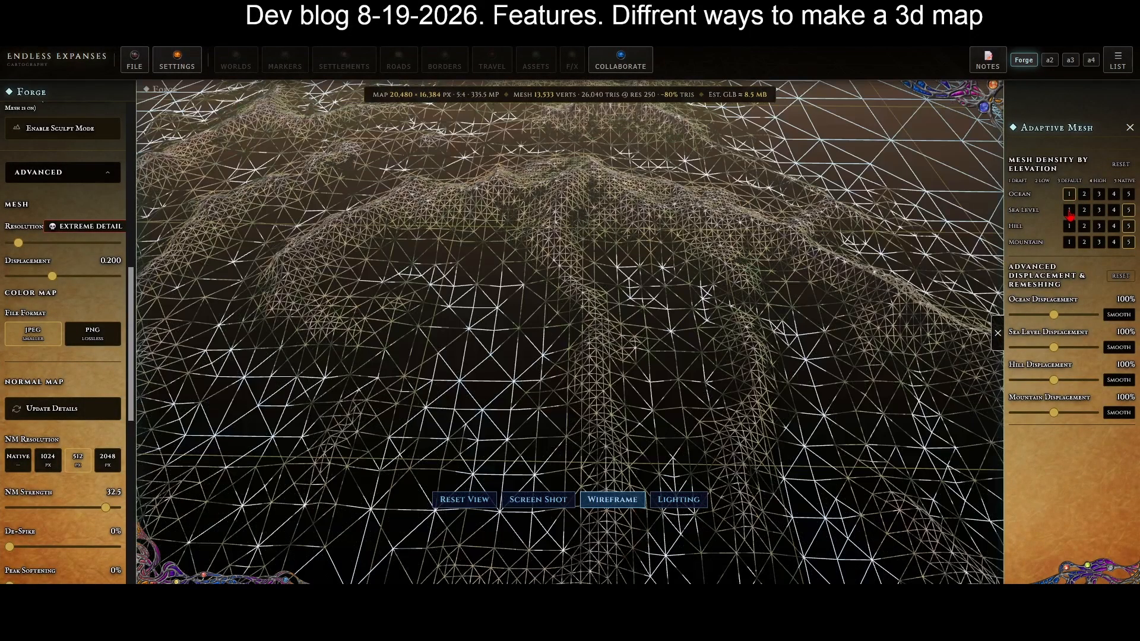
click(1069, 212)
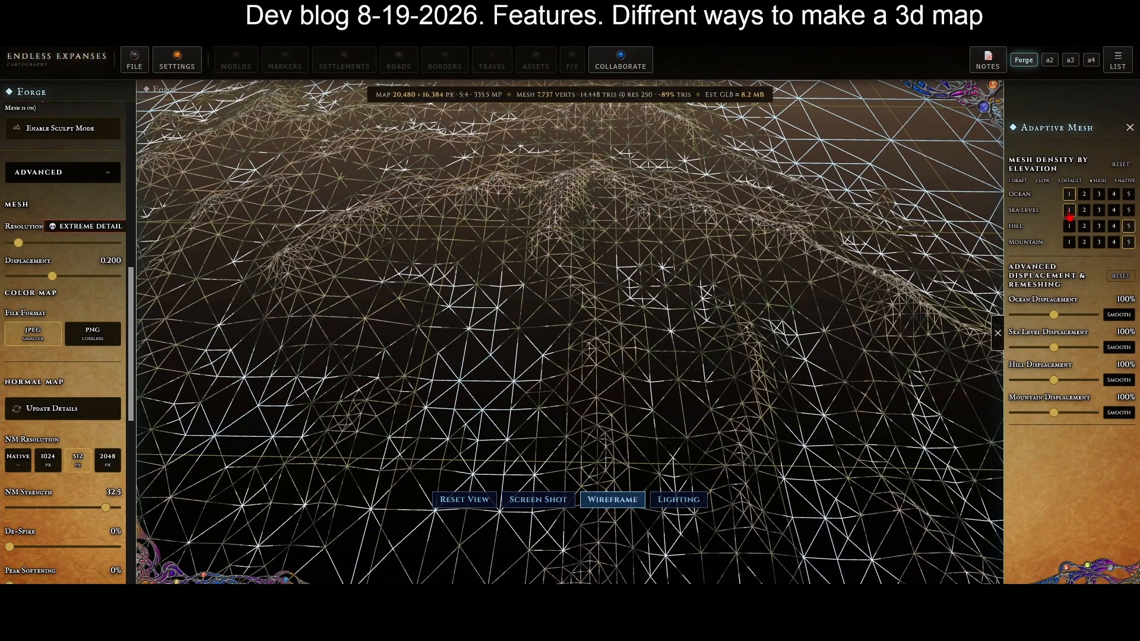
scroll(676, 264, down, 8)
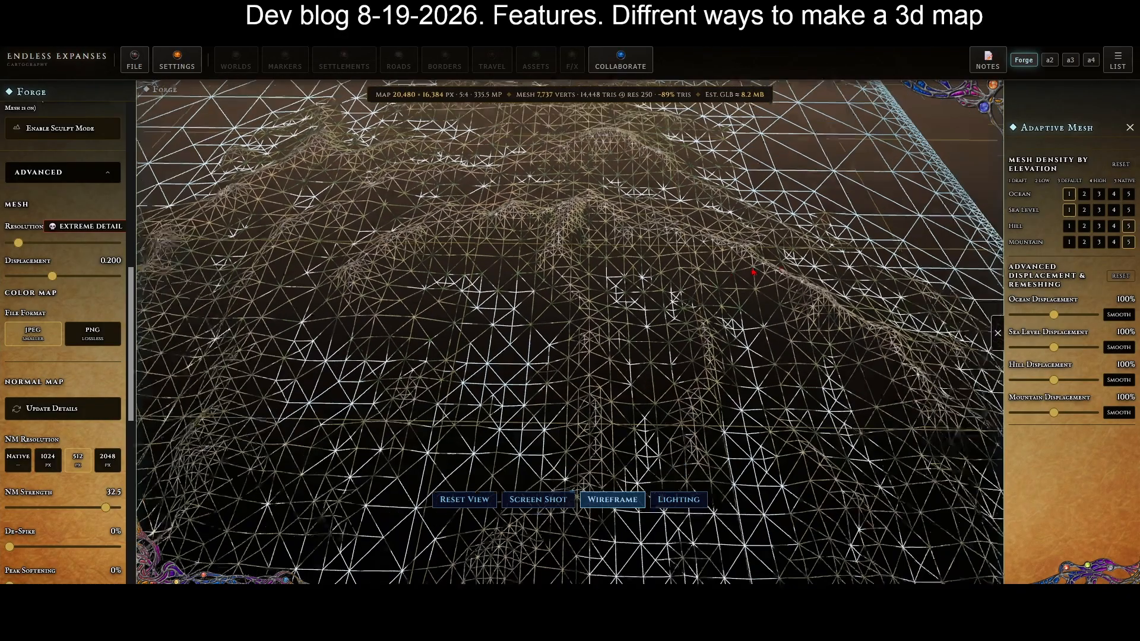
Inspect the adaptive mesh from a wider angle, turn off the wireframe and examine the textured terrain
mouse_move(678, 264)
mouse_down()
mouse_move(694, 257)
mouse_move(696, 275)
mouse_up()
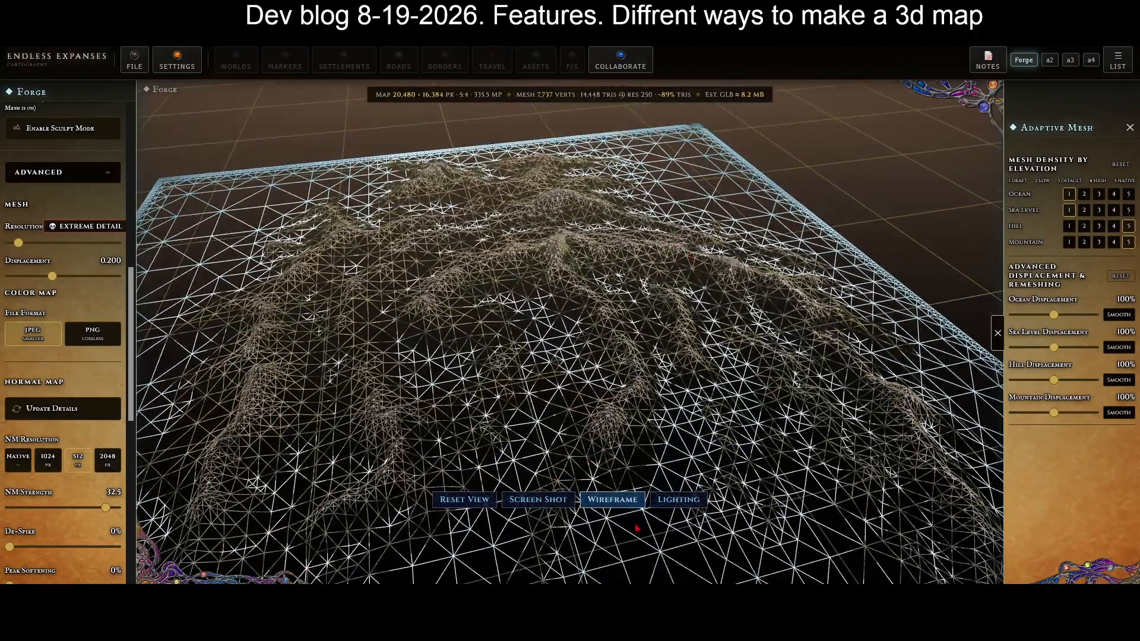
click(622, 502)
drag(623, 508, 743, 88)
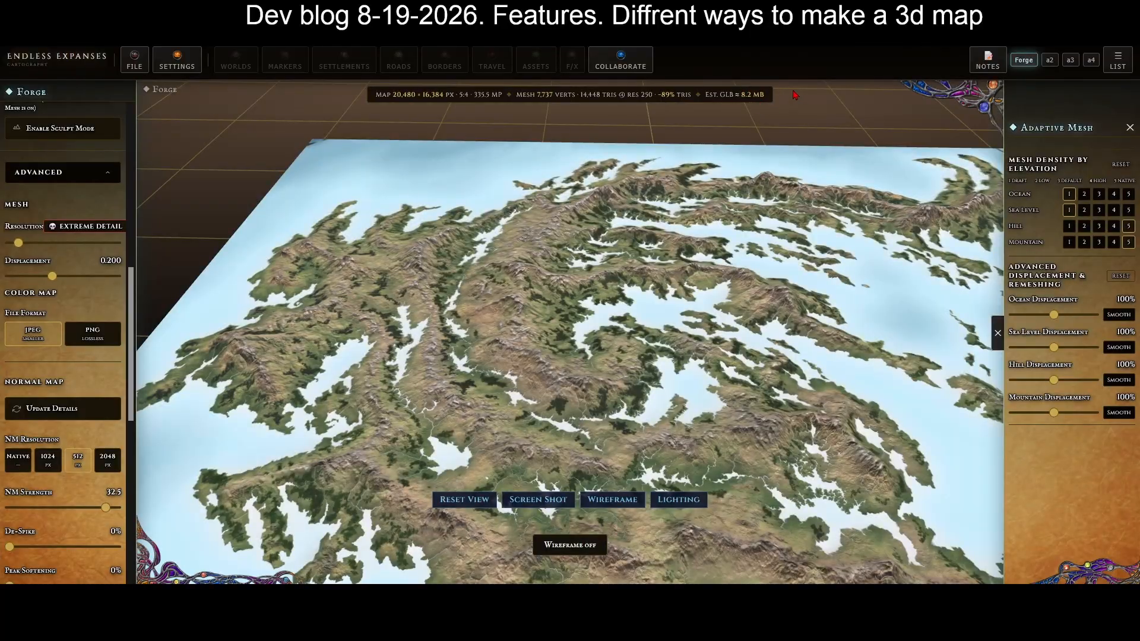
Set the adaptive mesh density for the hill elevation to 4 and adjust the ocean displacement
click(1099, 228)
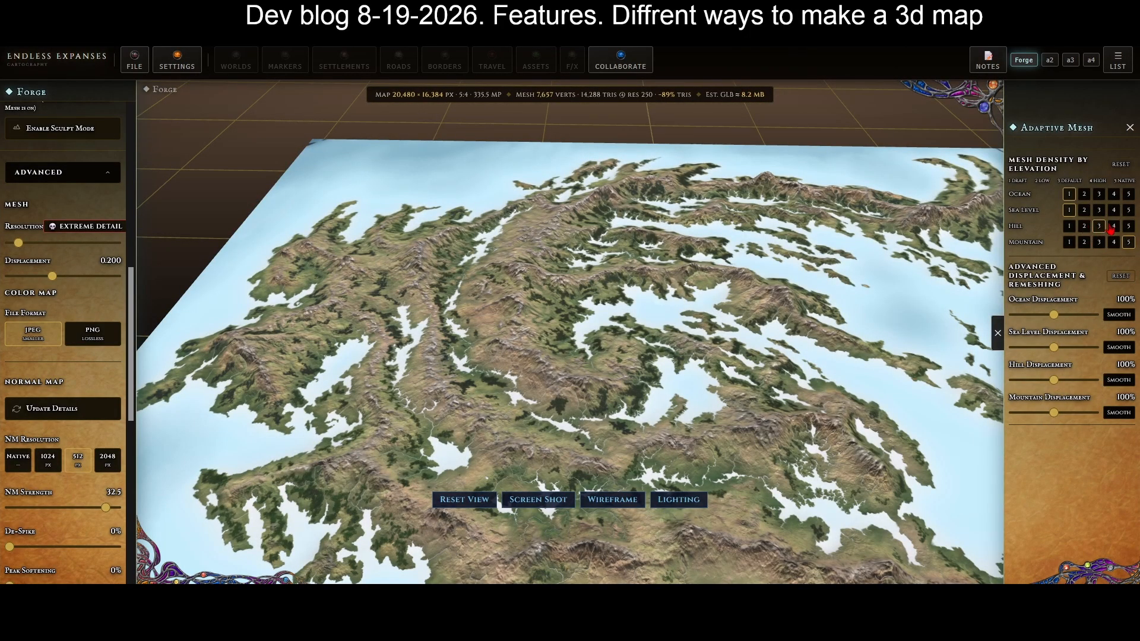
click(1112, 229)
drag(1053, 315, 1044, 348)
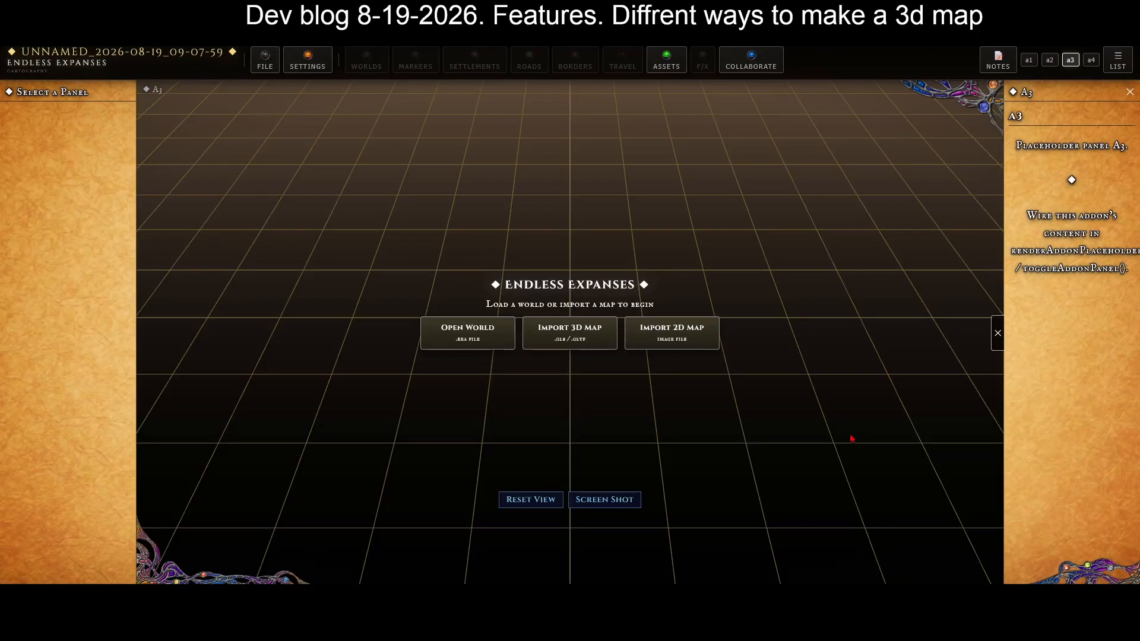
Create a new blank height map canvas in A2, 4096 px wide and 4096 px high
click(1050, 60)
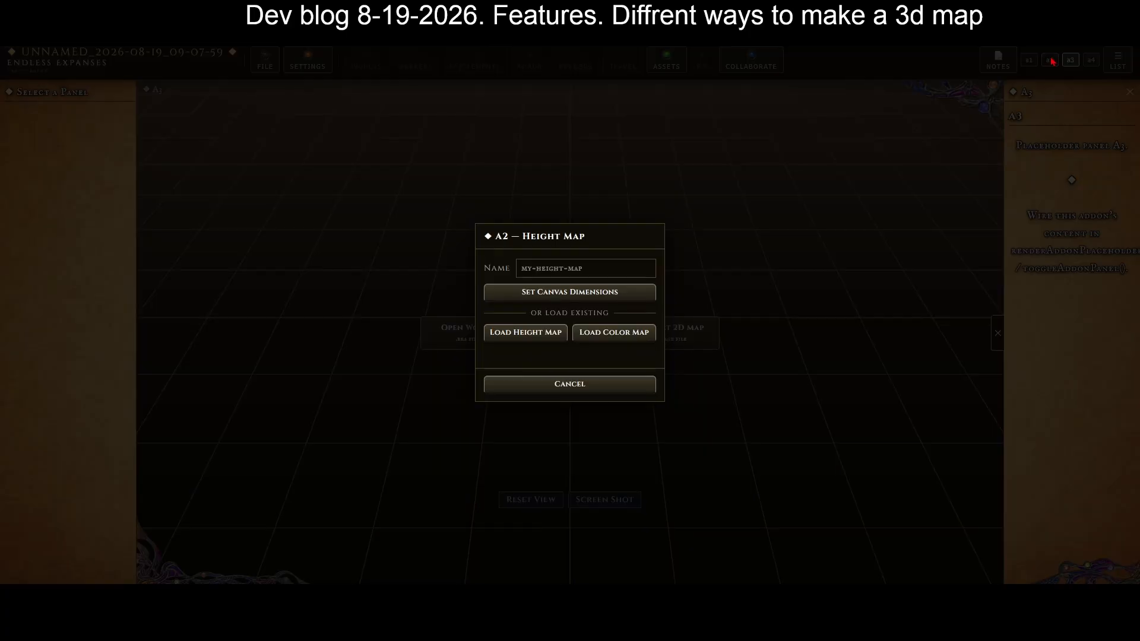
click(627, 294)
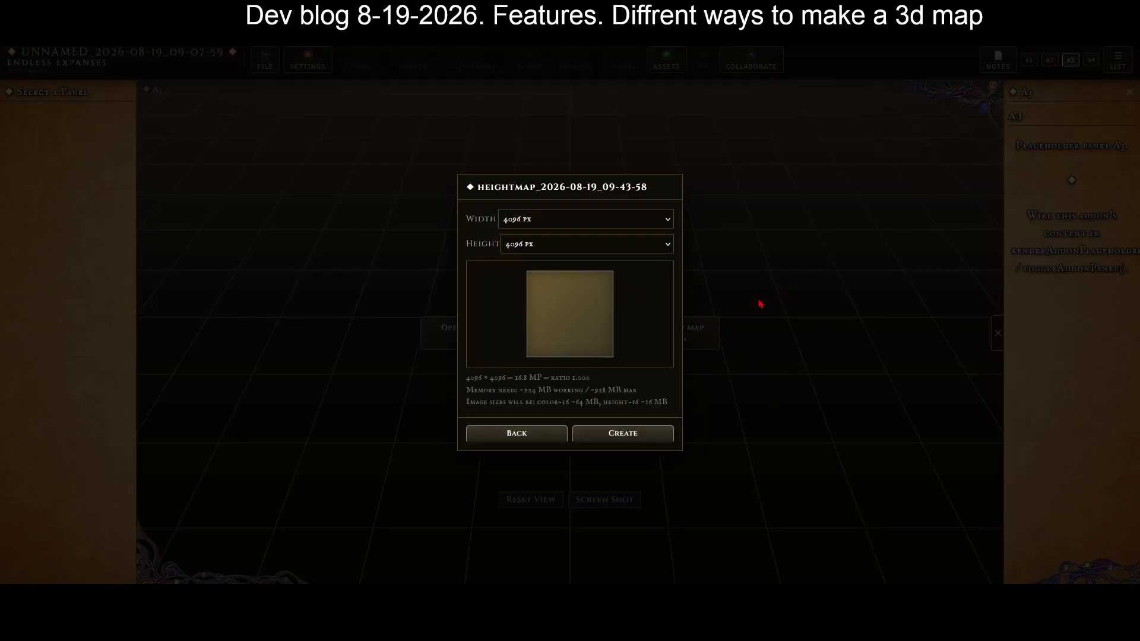
click(623, 434)
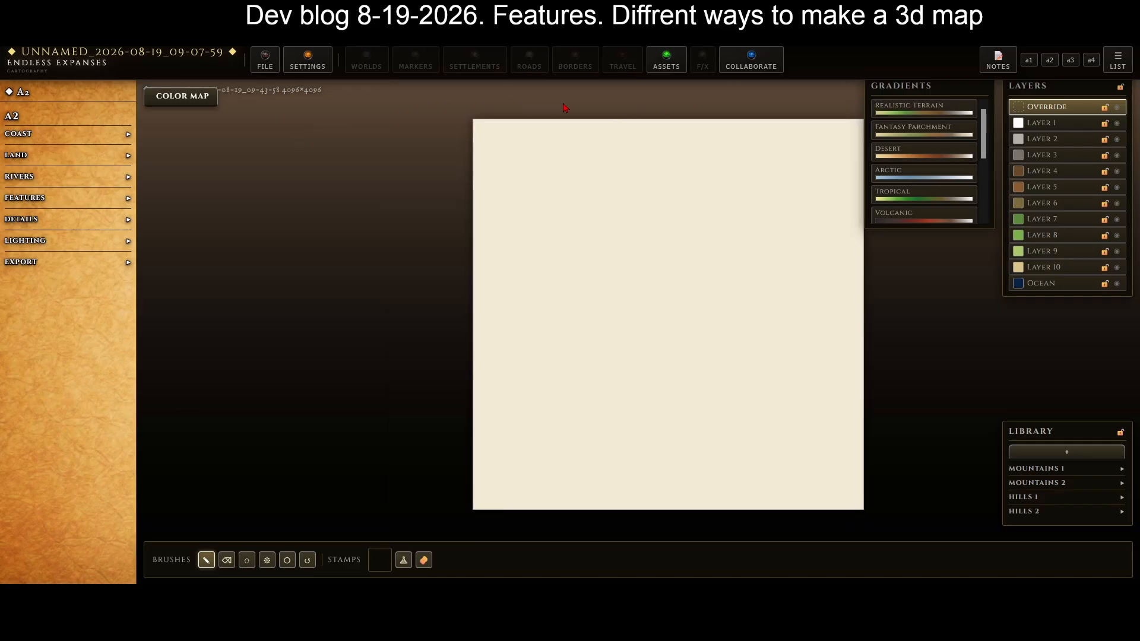
Review the Coast options and the stamps in the Mountains 1 and Mountains 2 library groups
click(54, 133)
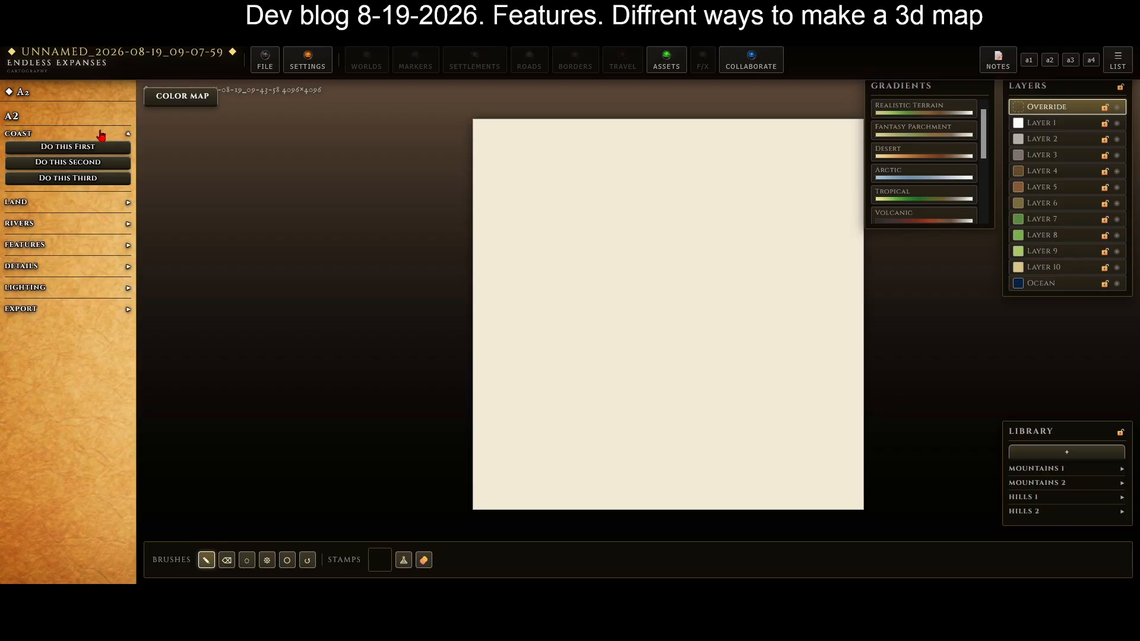
click(100, 133)
scroll(593, 408, up, 3)
scroll(956, 333, down, 2)
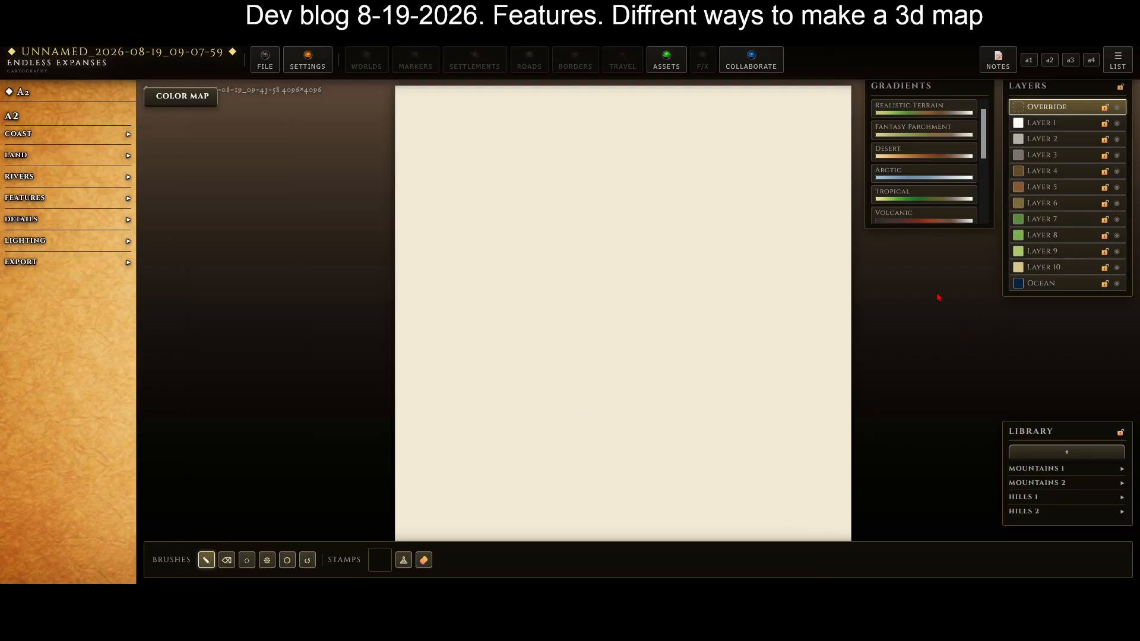
click(1059, 468)
scroll(542, 216, up, 1)
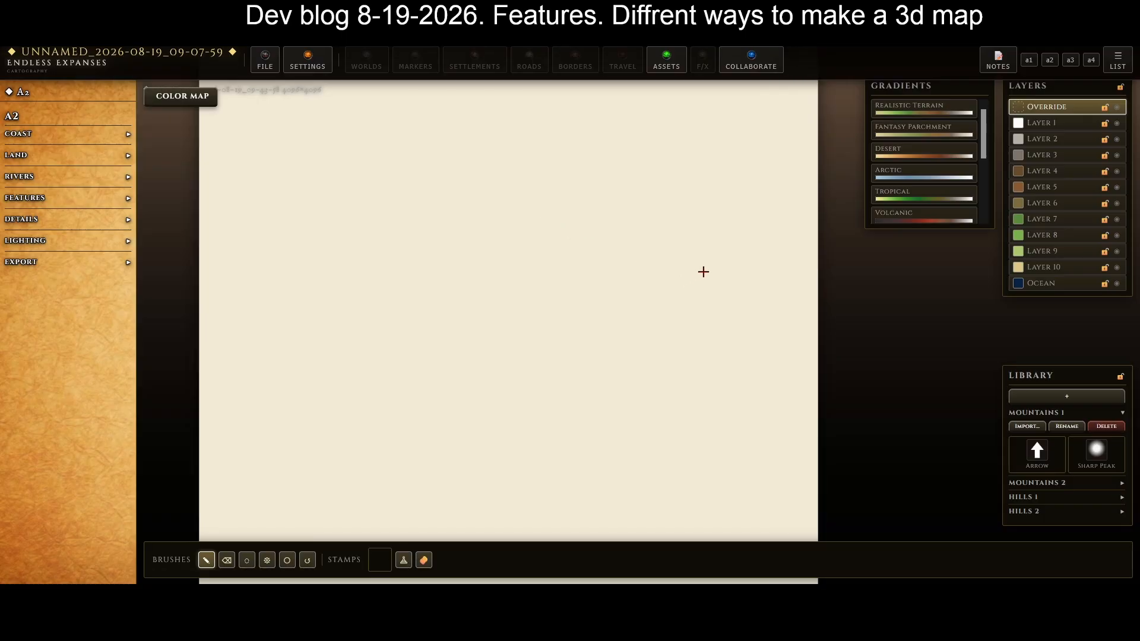
scroll(977, 296, down, 1)
scroll(950, 318, down, 1)
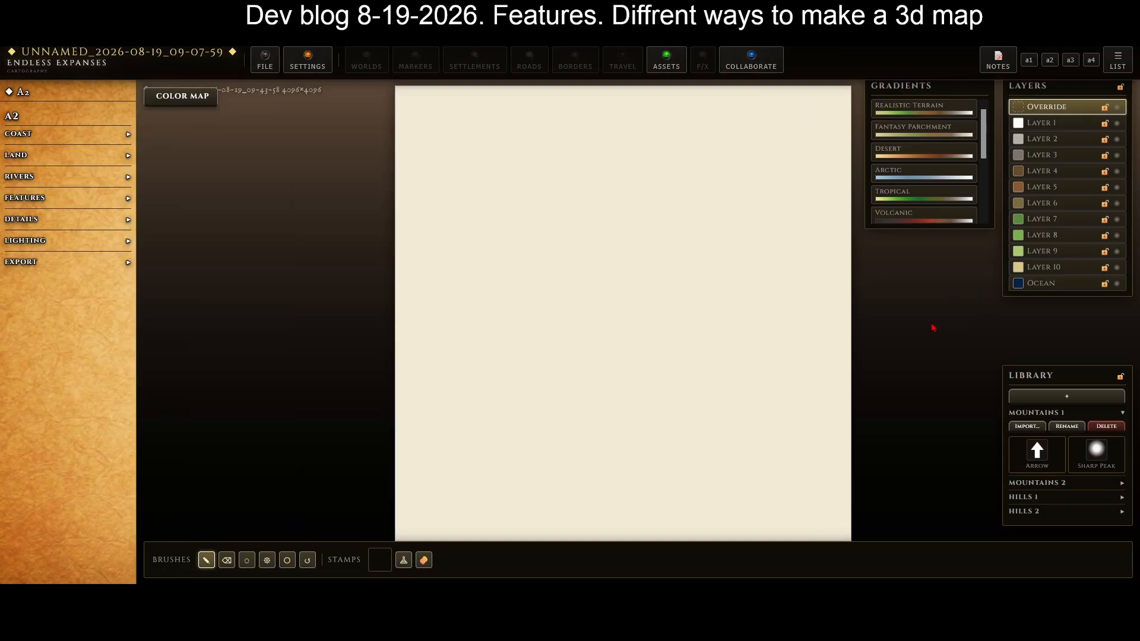
click(1058, 483)
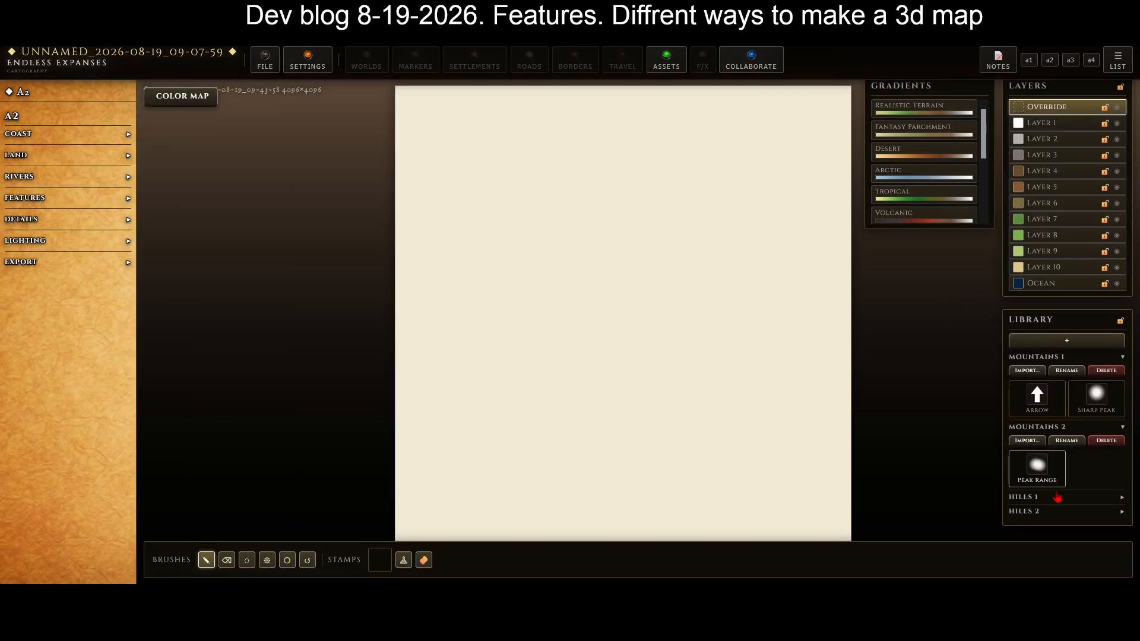
click(1045, 356)
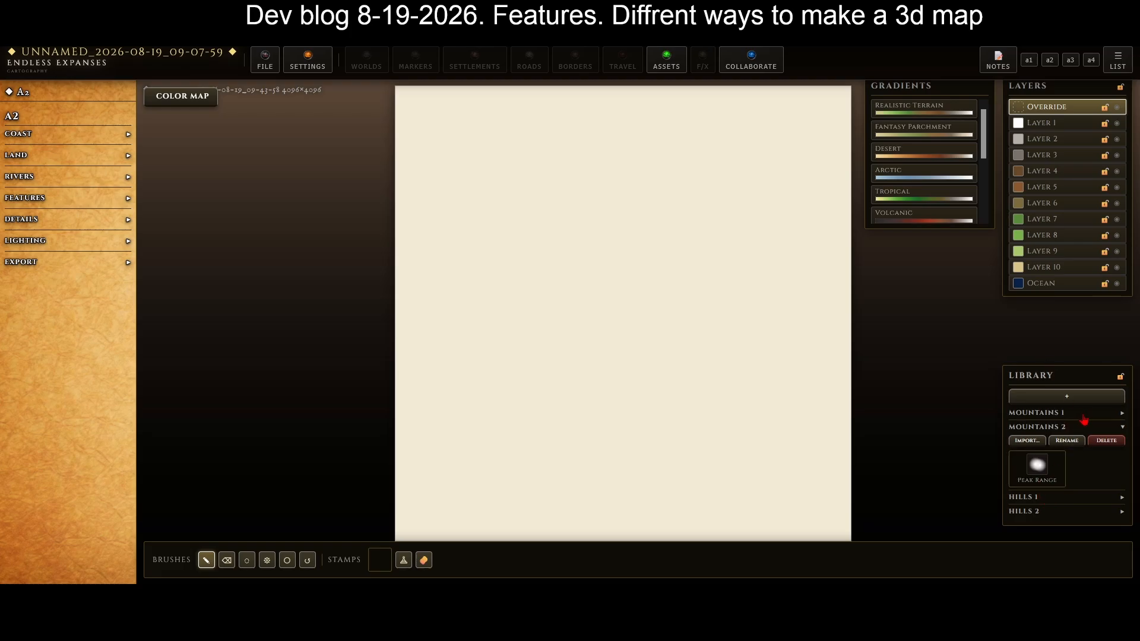
click(1066, 413)
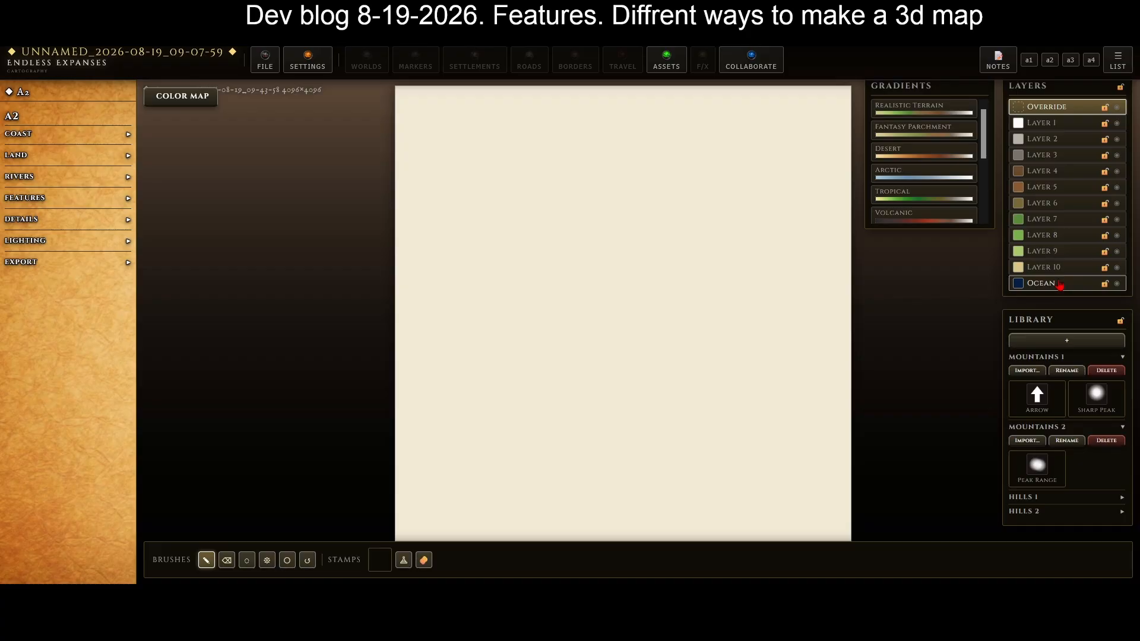
Stamp several Sharp Peak marks near the canvas's upper edge on the Ocean layer, with the stamp size at 144
click(1059, 284)
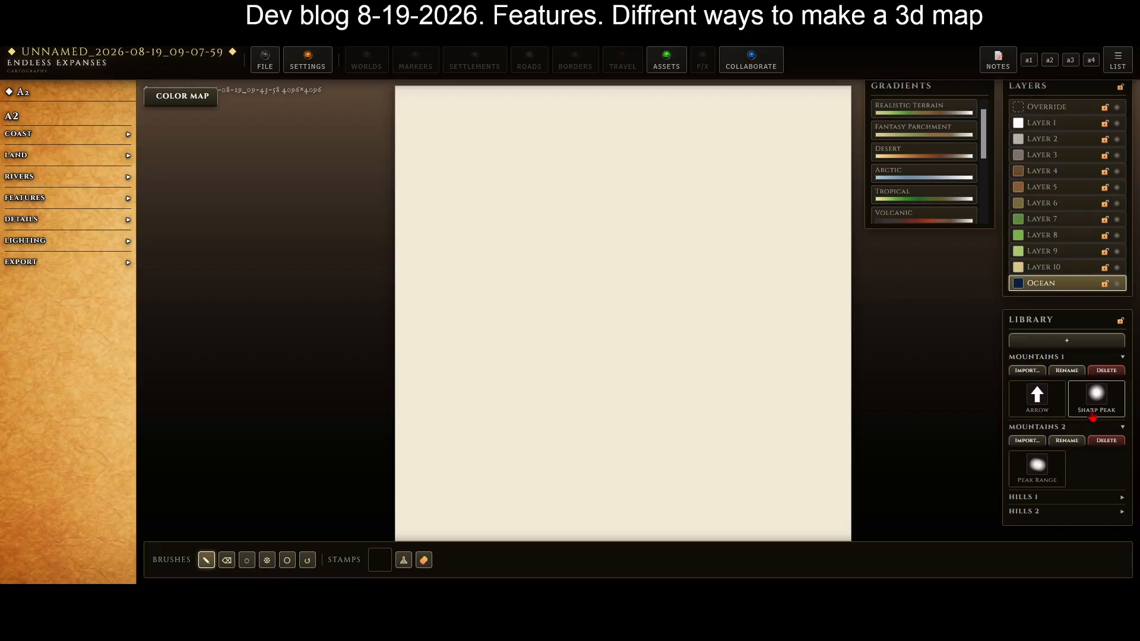
click(1092, 409)
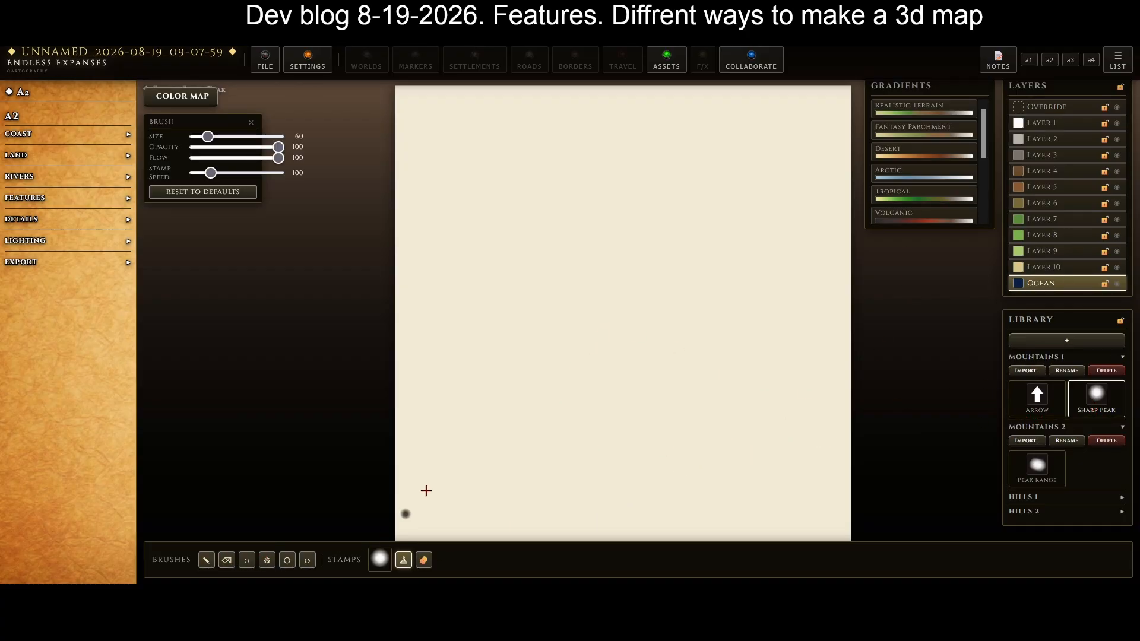
drag(208, 132, 225, 136)
mouse_move(618, 138)
mouse_down()
mouse_move(417, 100)
mouse_move(460, 111)
mouse_up()
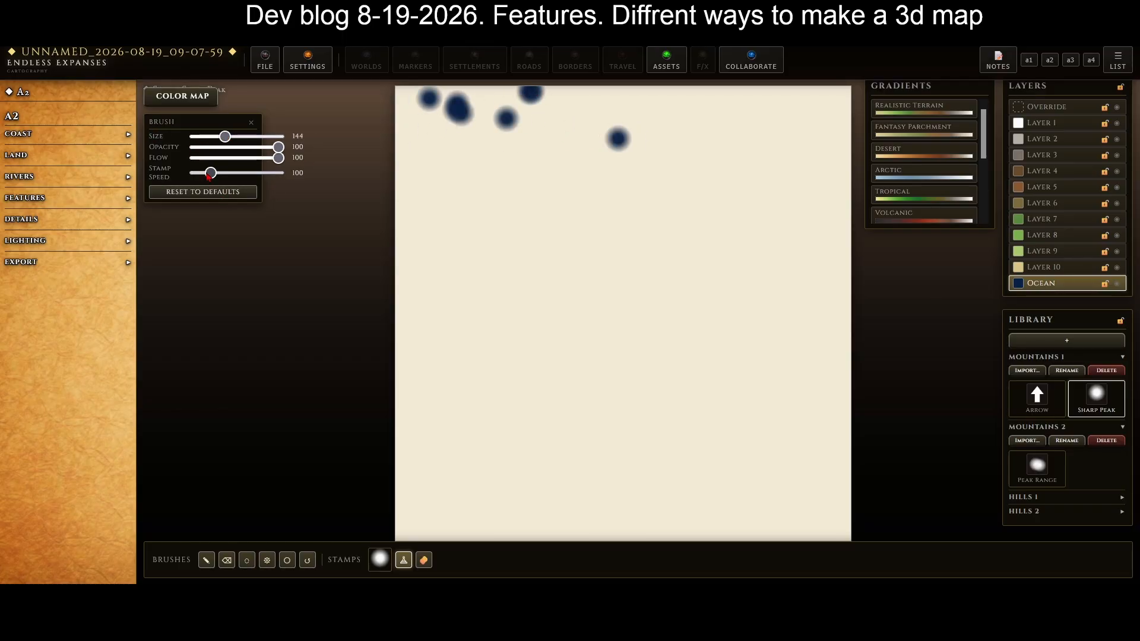
Compare stamp speeds by placing more Sharp Peak stamps at the highest speed and again at speed 10
drag(212, 172, 348, 183)
mouse_move(576, 170)
mouse_down()
mouse_move(575, 229)
mouse_move(537, 255)
mouse_up()
drag(278, 173, 196, 173)
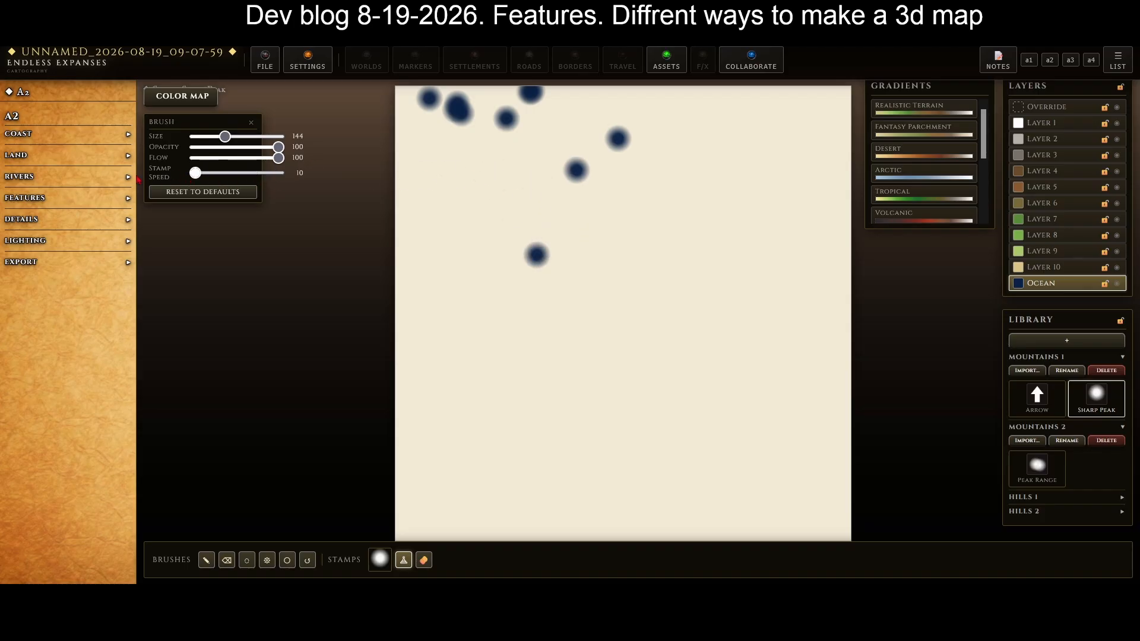
mouse_move(419, 337)
mouse_down()
mouse_move(409, 280)
mouse_move(434, 253)
mouse_up()
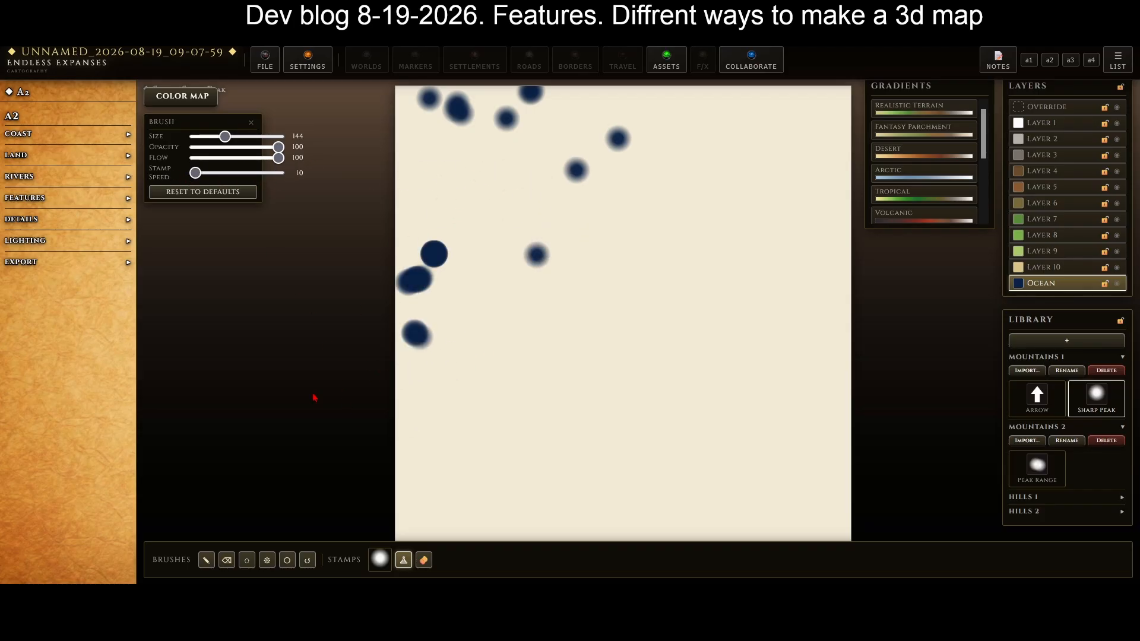
Cover the whole canvas with the Ocean layer using the paint brush at size 263
click(206, 560)
mouse_move(448, 336)
mouse_down()
mouse_move(552, 300)
mouse_move(530, 292)
mouse_up()
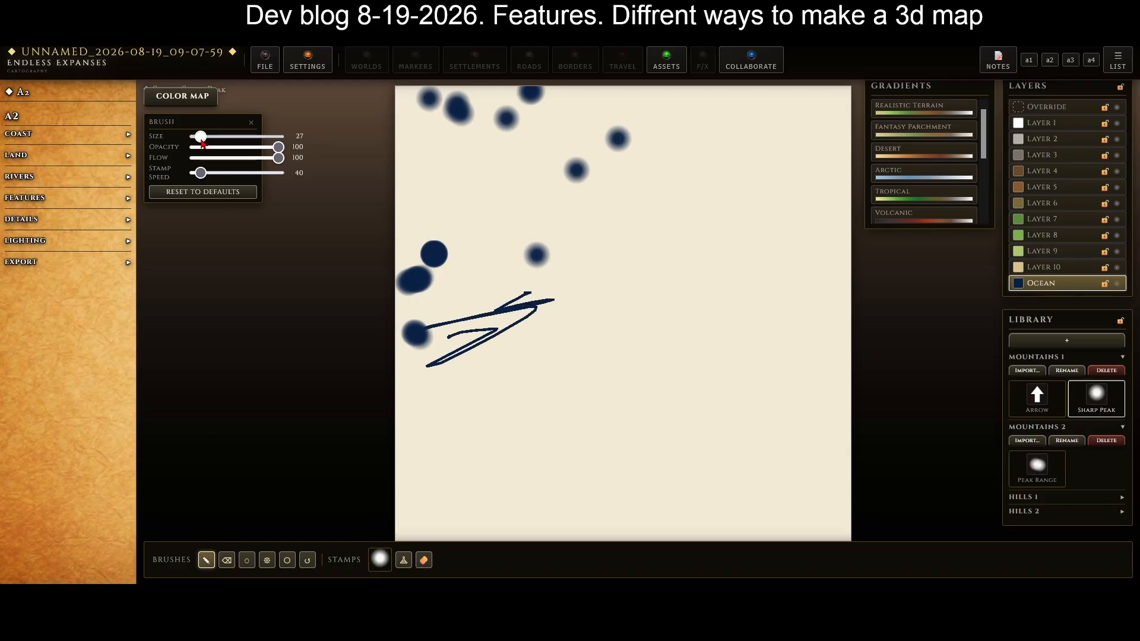
drag(198, 141, 254, 143)
mouse_move(409, 130)
mouse_down()
mouse_move(644, 161)
mouse_move(451, 95)
mouse_move(427, 137)
mouse_move(513, 77)
mouse_move(730, 119)
mouse_move(564, 196)
mouse_move(463, 278)
mouse_move(376, 496)
mouse_move(843, 510)
mouse_move(826, 412)
mouse_move(813, 469)
mouse_move(524, 359)
mouse_move(570, 261)
mouse_move(683, 214)
mouse_move(829, 450)
mouse_move(682, 496)
mouse_move(712, 410)
mouse_move(777, 380)
mouse_move(830, 240)
mouse_move(754, 275)
mouse_up()
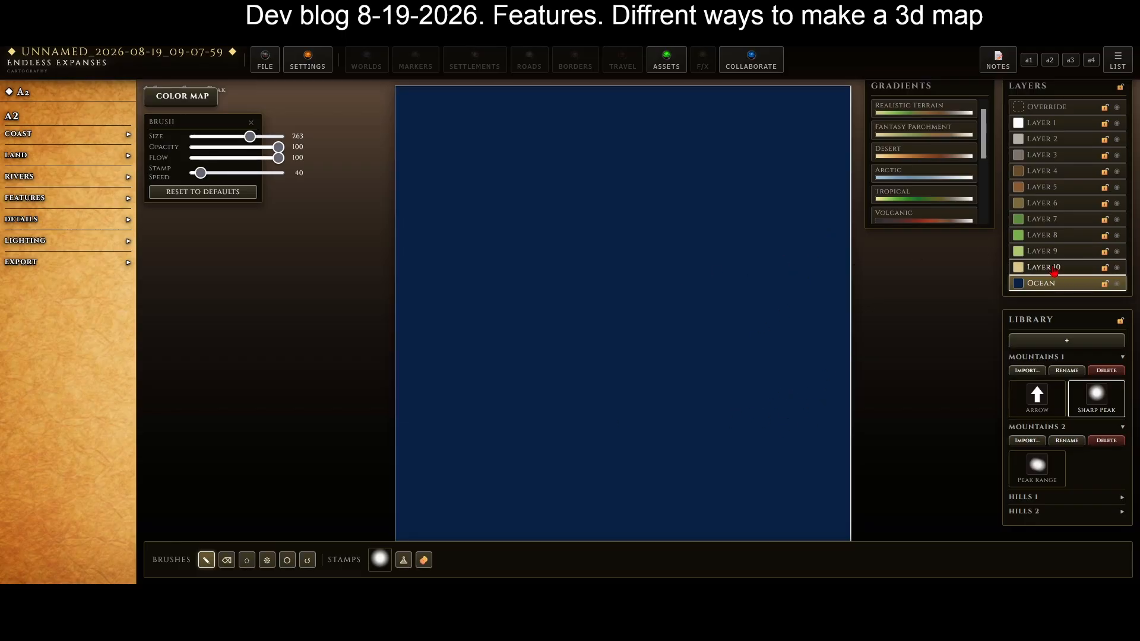
Paint an irregular landmass in the middle of the ocean on Layer 10 with brush size 149
click(1045, 267)
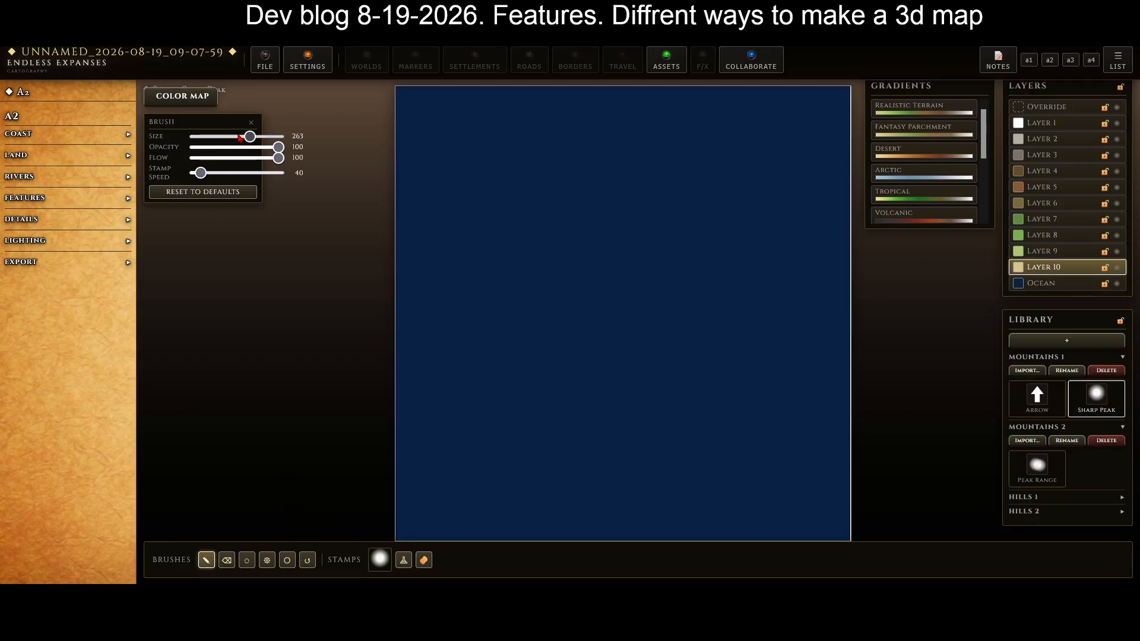
drag(241, 143, 226, 137)
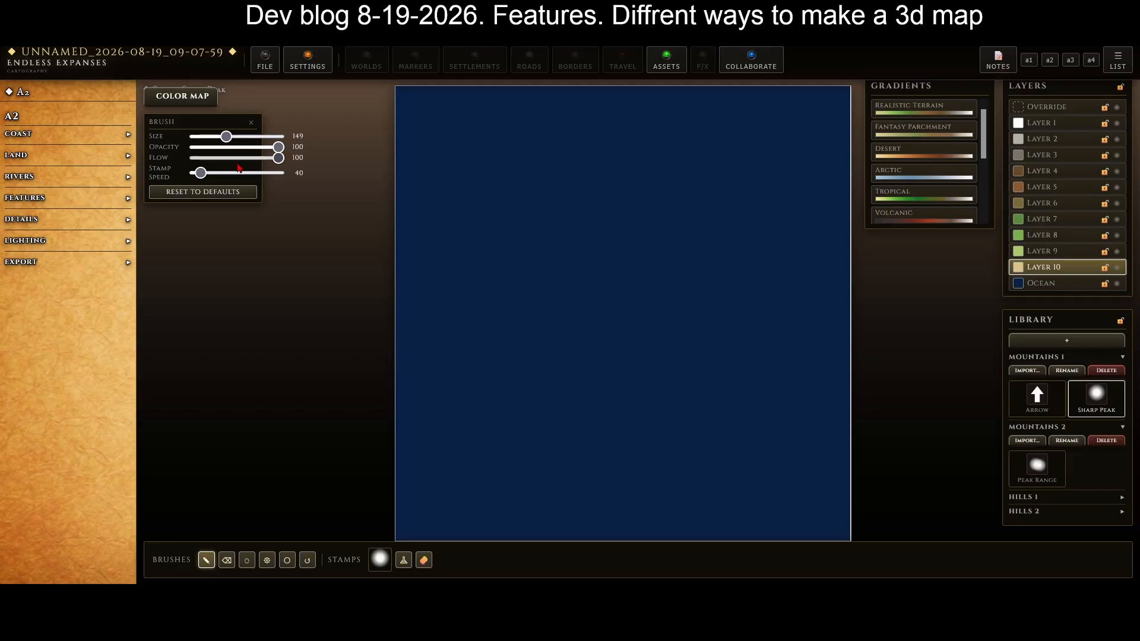
mouse_move(624, 222)
mouse_down()
mouse_move(597, 237)
mouse_move(527, 364)
mouse_move(598, 417)
mouse_move(683, 274)
mouse_move(633, 224)
mouse_move(569, 367)
mouse_move(580, 330)
mouse_move(501, 386)
mouse_move(628, 424)
mouse_move(554, 396)
mouse_up()
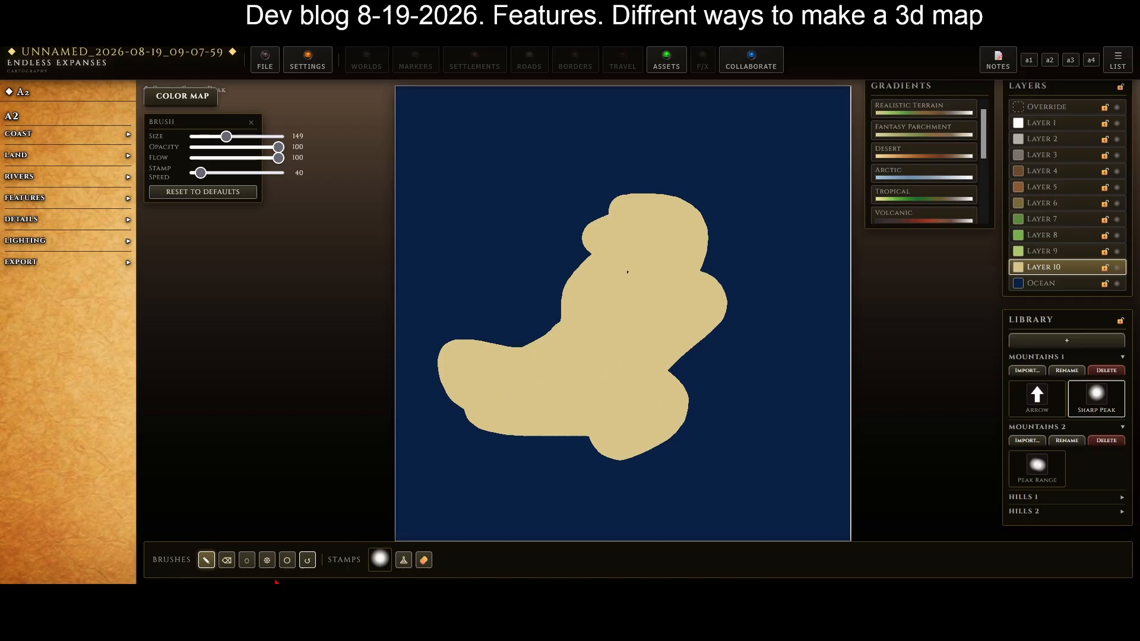
Roughen the landmass's northern and western coastline with small notches, using the eraser at size 30
click(226, 560)
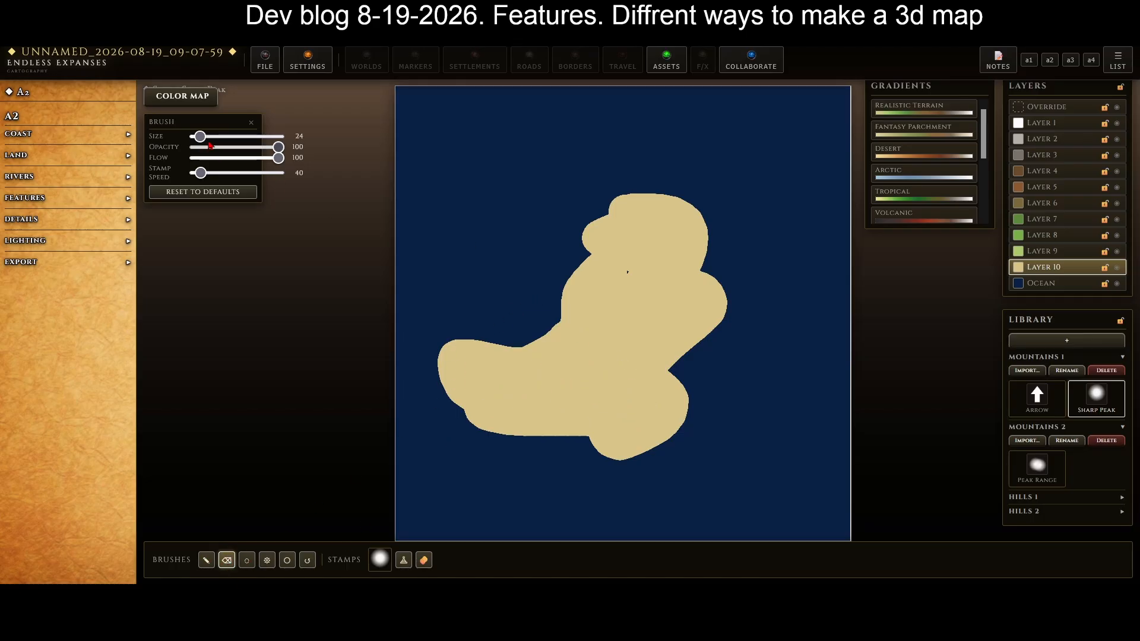
drag(226, 137, 205, 145)
drag(469, 343, 445, 349)
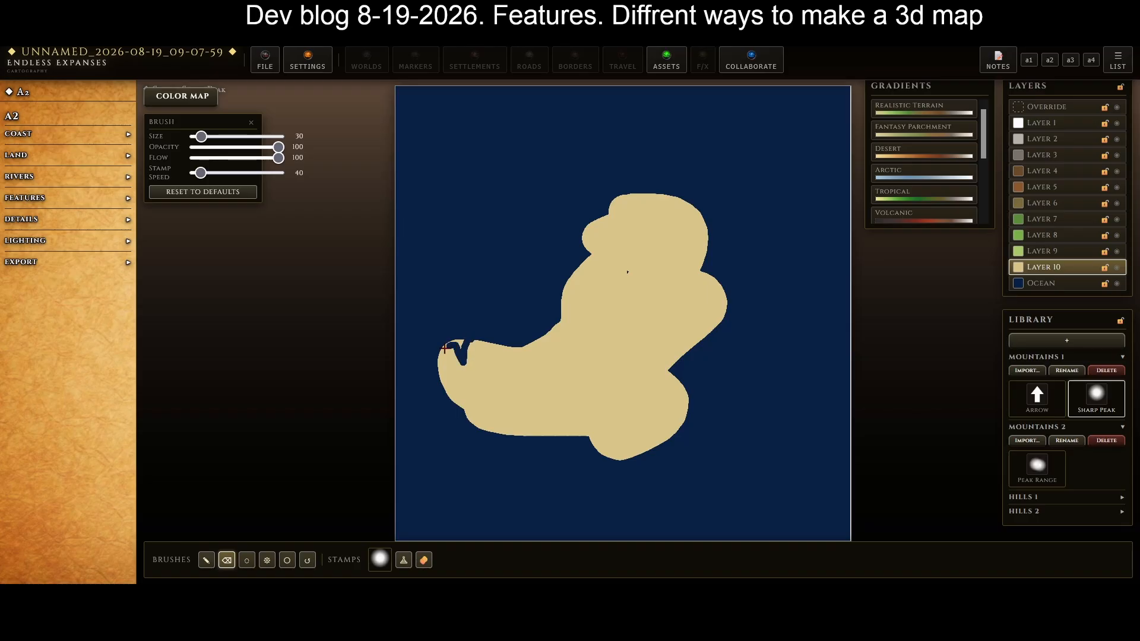
drag(514, 347, 528, 343)
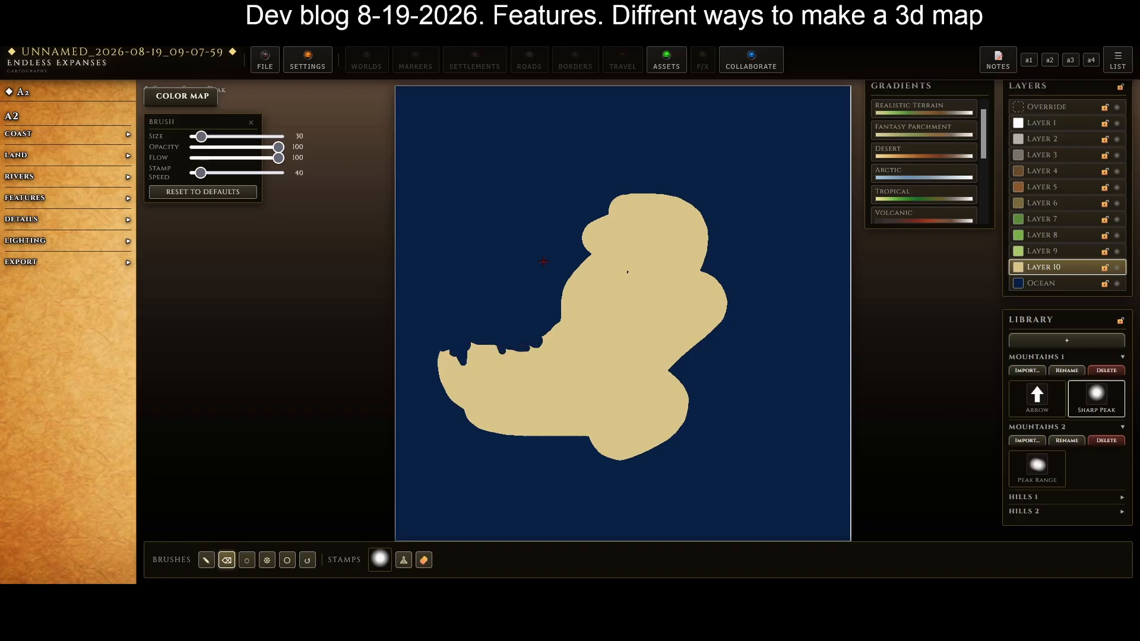
mouse_move(570, 275)
mouse_down()
mouse_move(572, 287)
mouse_move(580, 265)
mouse_up()
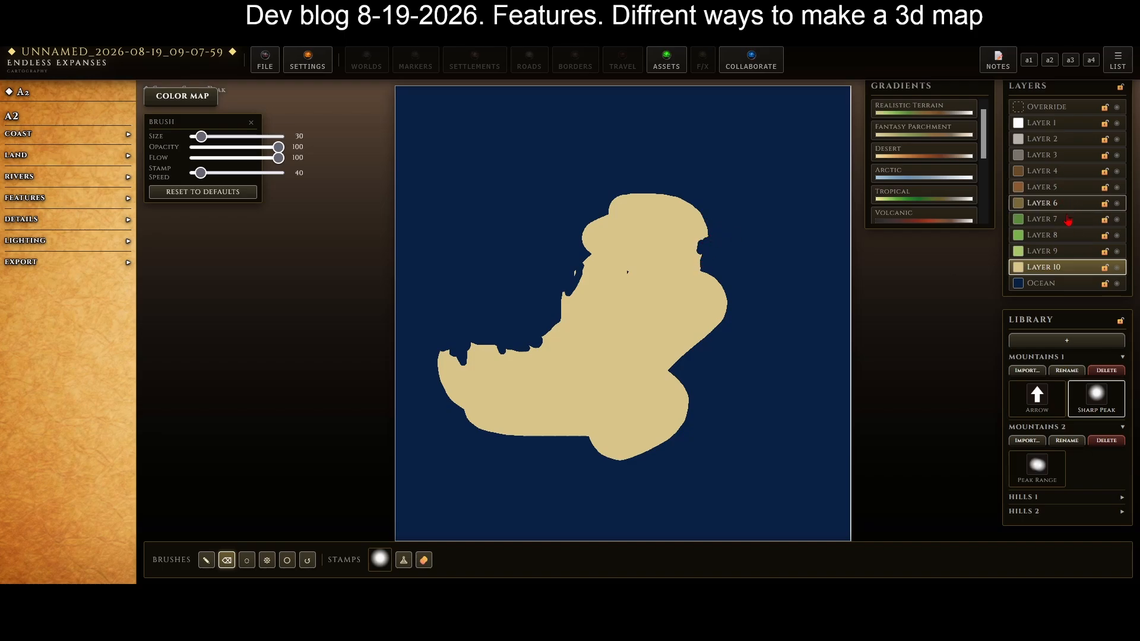
Paint a green inland area through the landmass on Layer 9 with brush size 149, and pick the round-outline brush
click(1050, 252)
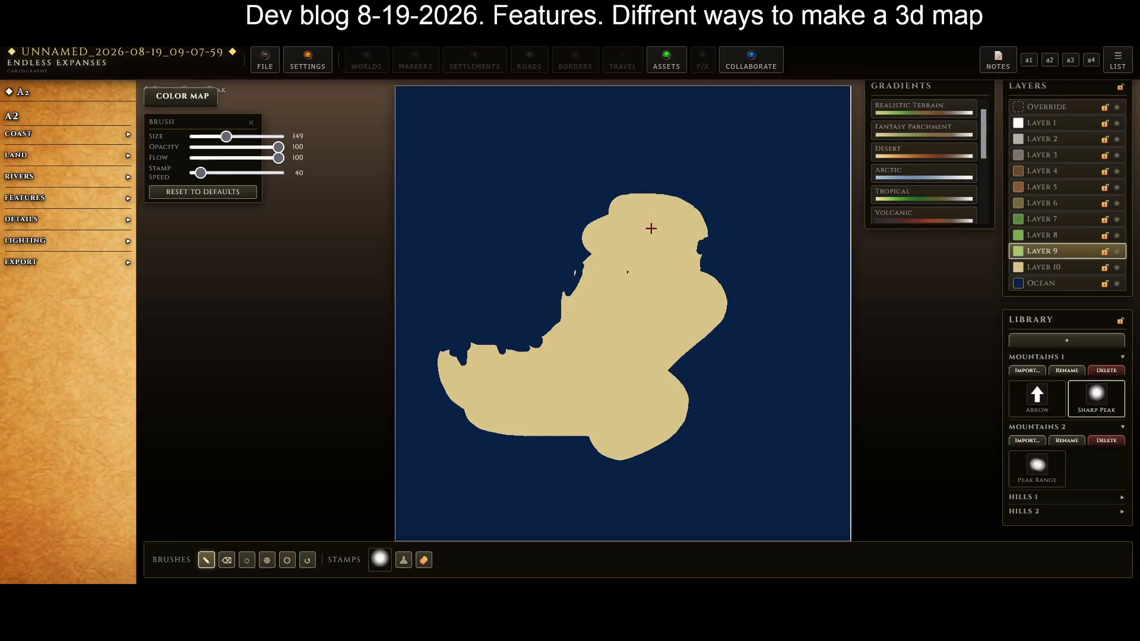
mouse_move(656, 228)
mouse_down()
mouse_move(629, 262)
mouse_move(590, 384)
mouse_move(603, 392)
mouse_move(655, 291)
mouse_up()
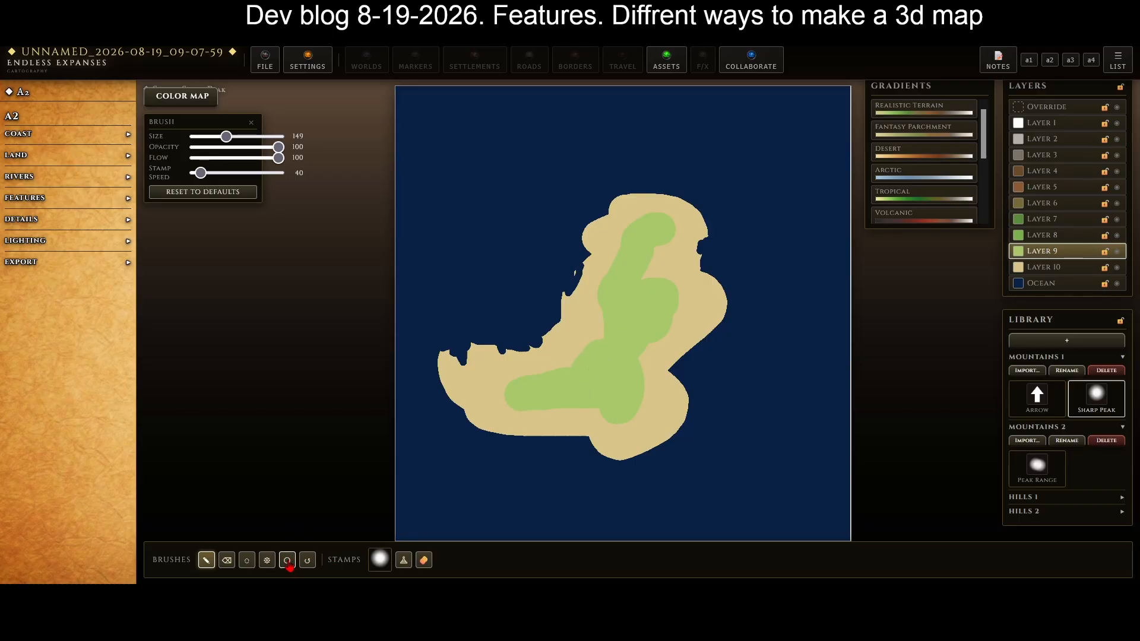
click(291, 565)
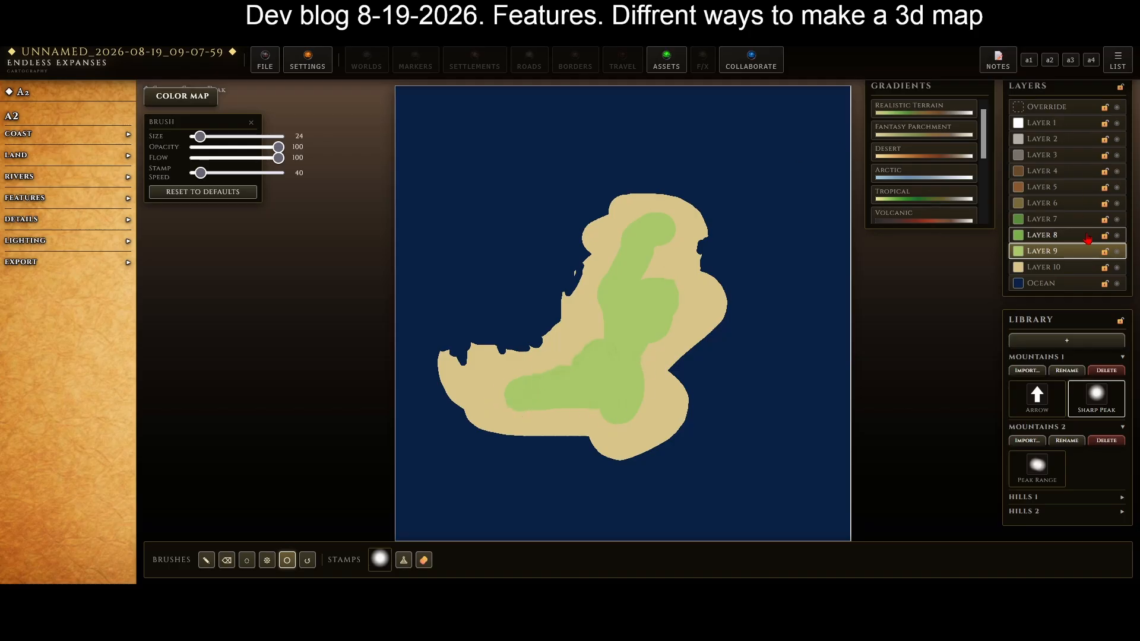
Paint a brown L-shaped ridge over the green inland area on Layer 5 with the paint brush
click(1077, 187)
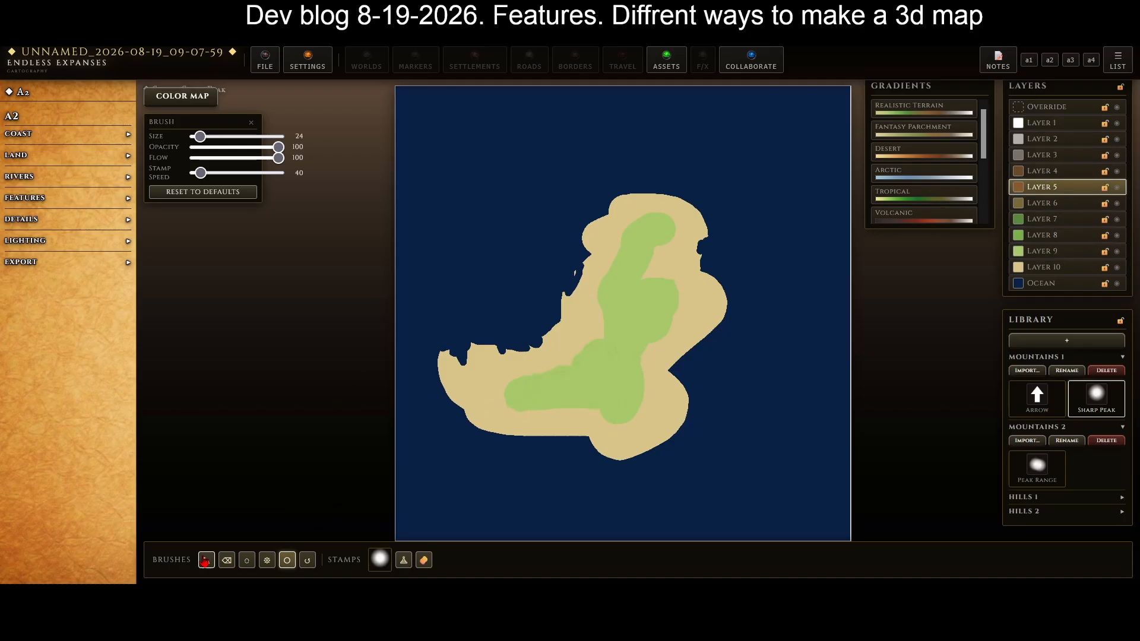
click(206, 560)
mouse_move(625, 281)
mouse_down()
mouse_move(616, 373)
mouse_move(558, 383)
mouse_up()
Raise the ridge's centre by painting Layers 4, 3 and 2 over it, and show the result as a height map
click(1056, 171)
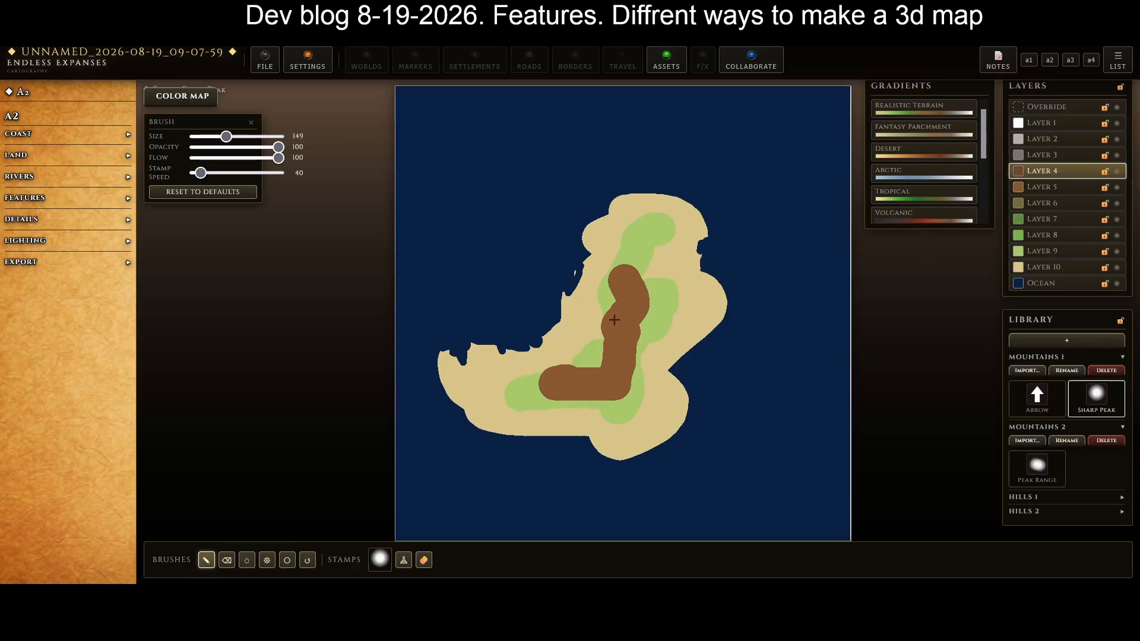
mouse_move(614, 320)
mouse_down()
mouse_move(628, 337)
mouse_move(614, 373)
mouse_up()
click(1056, 155)
click(1057, 139)
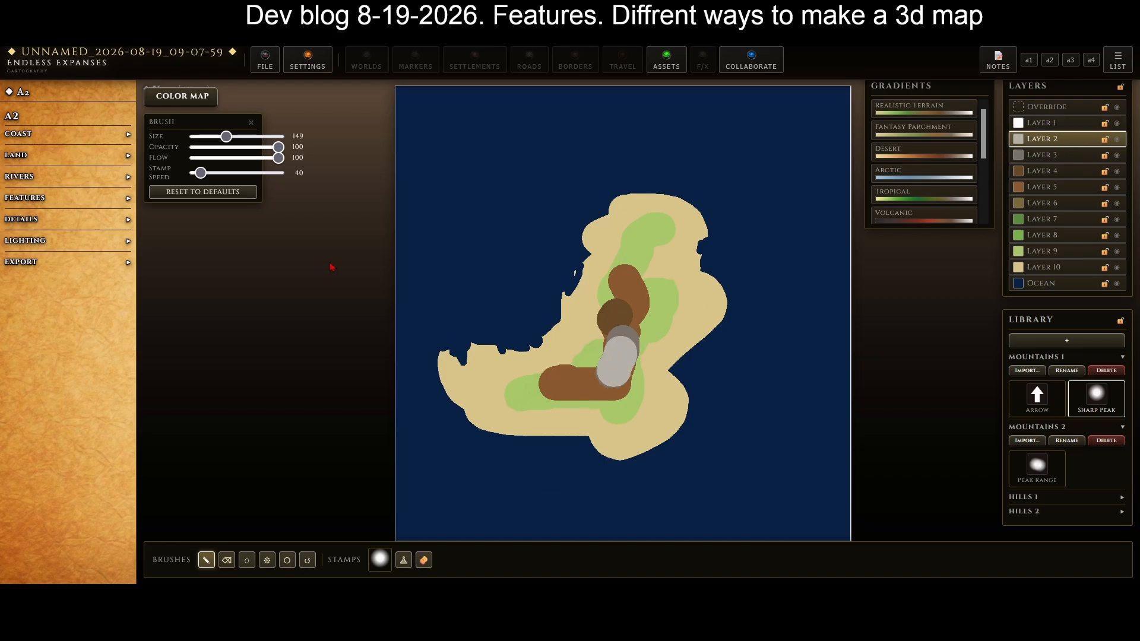
click(182, 97)
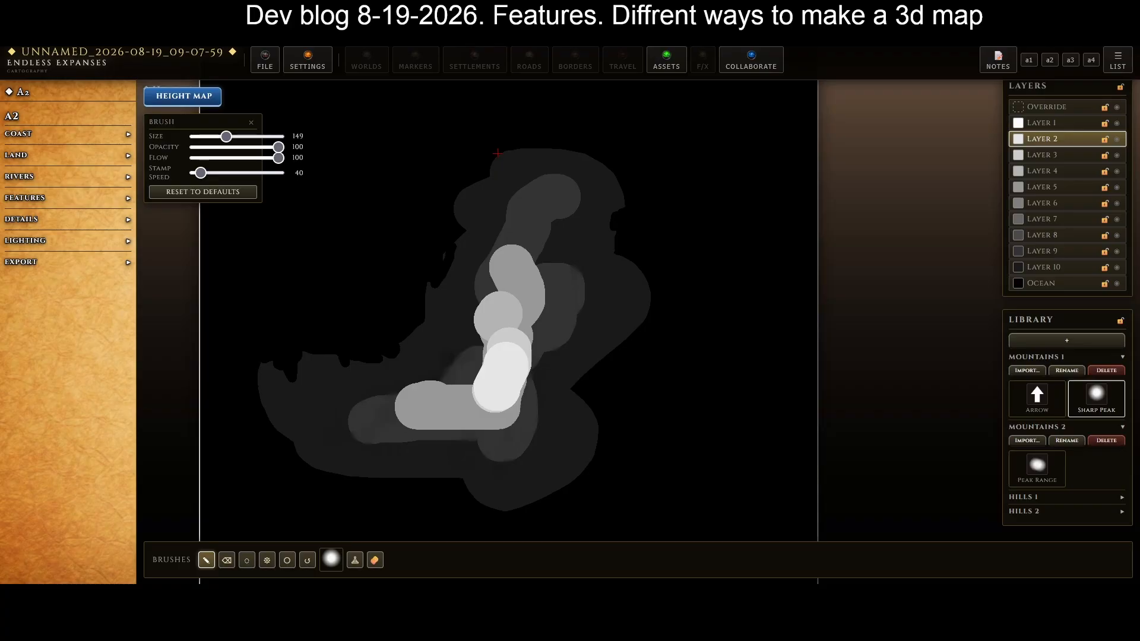
Switch to the heightmap stamping workspace a3 and select stamp AS1 from Library 1
click(198, 103)
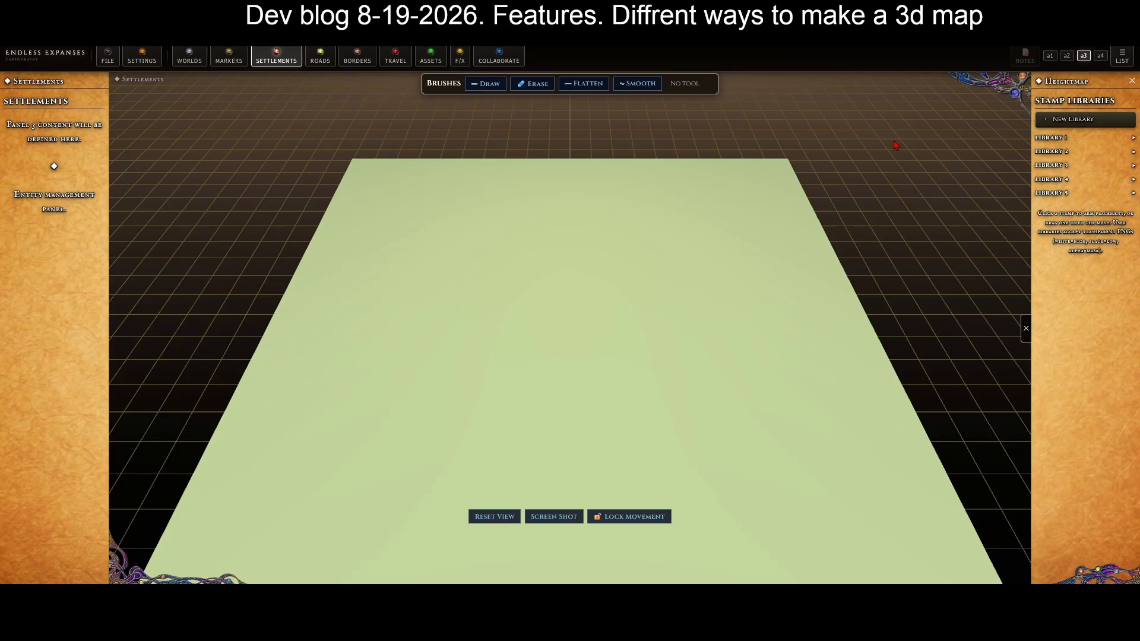
click(1067, 55)
click(1083, 56)
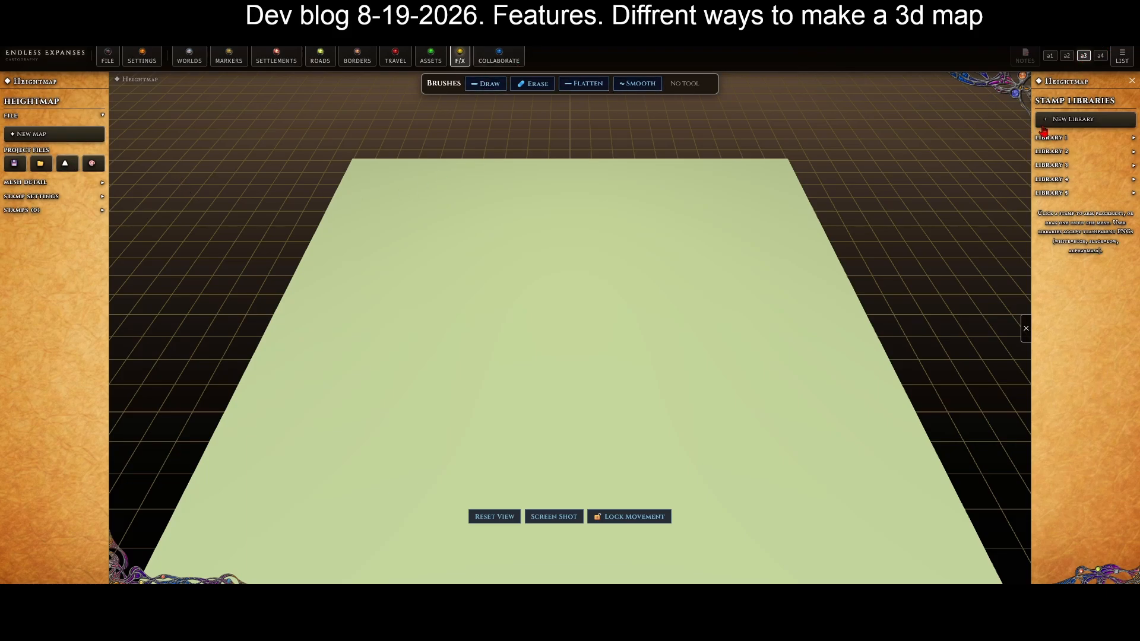
click(1065, 140)
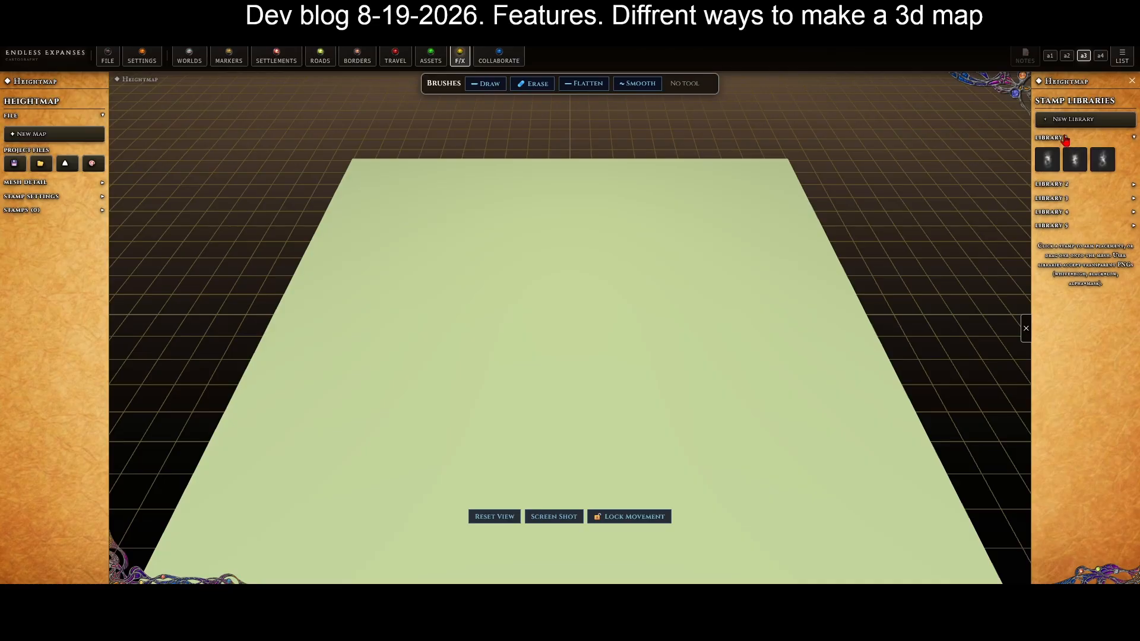
click(1049, 160)
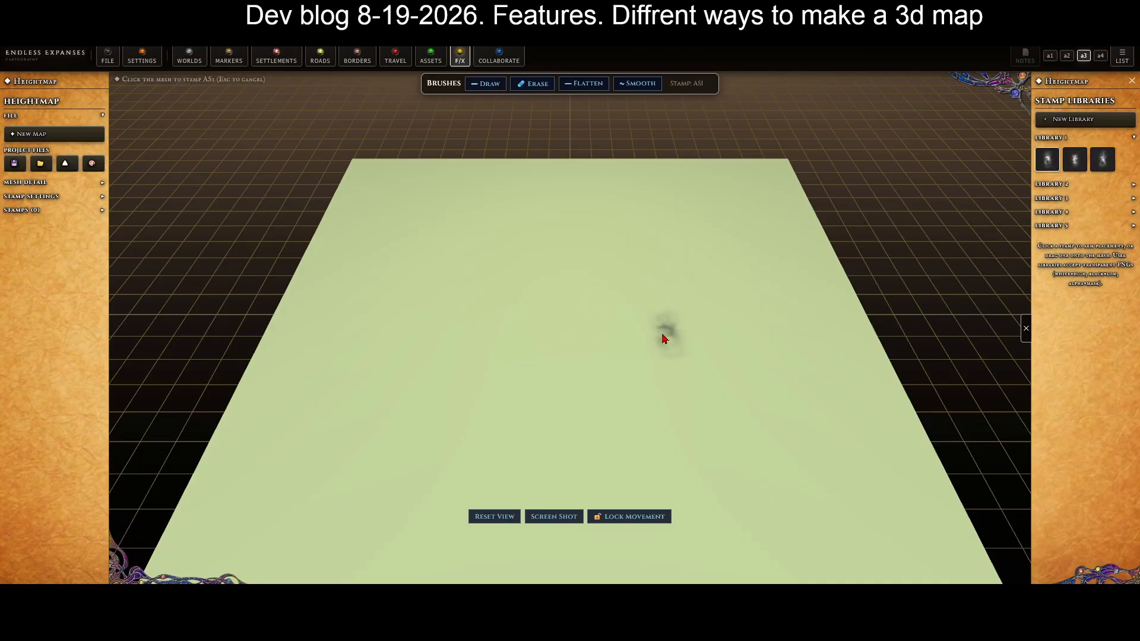
Place a cluster of overlapping AS1 mountain stamps on the mesh, just east of its centre
click(668, 336)
scroll(647, 322, up, 1)
click(714, 377)
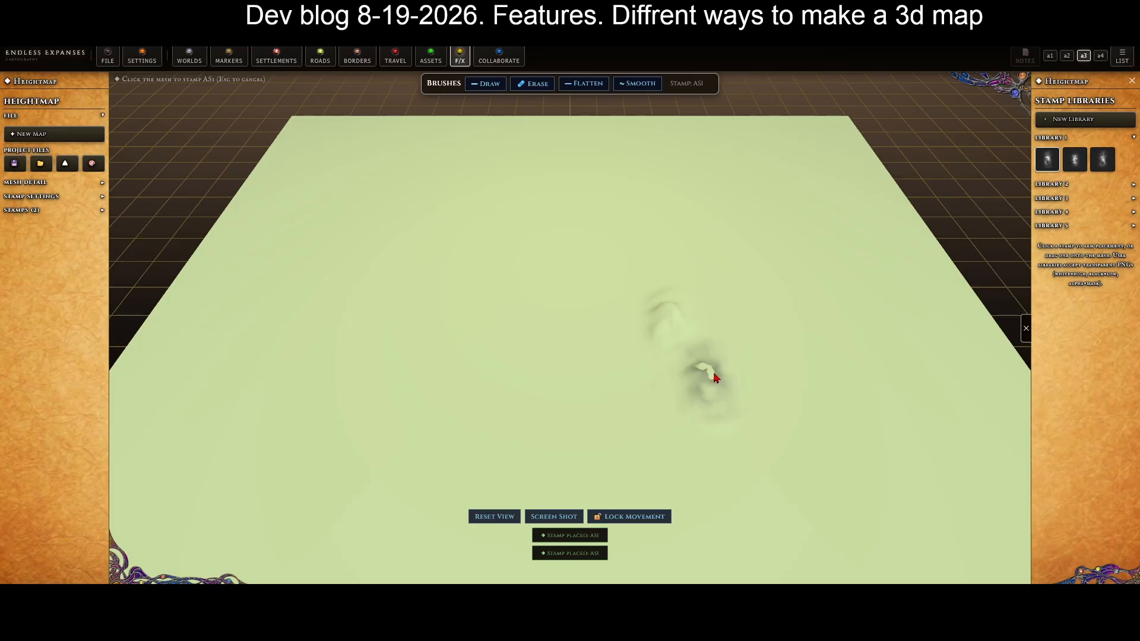
click(712, 377)
click(625, 382)
click(673, 355)
click(657, 363)
click(637, 358)
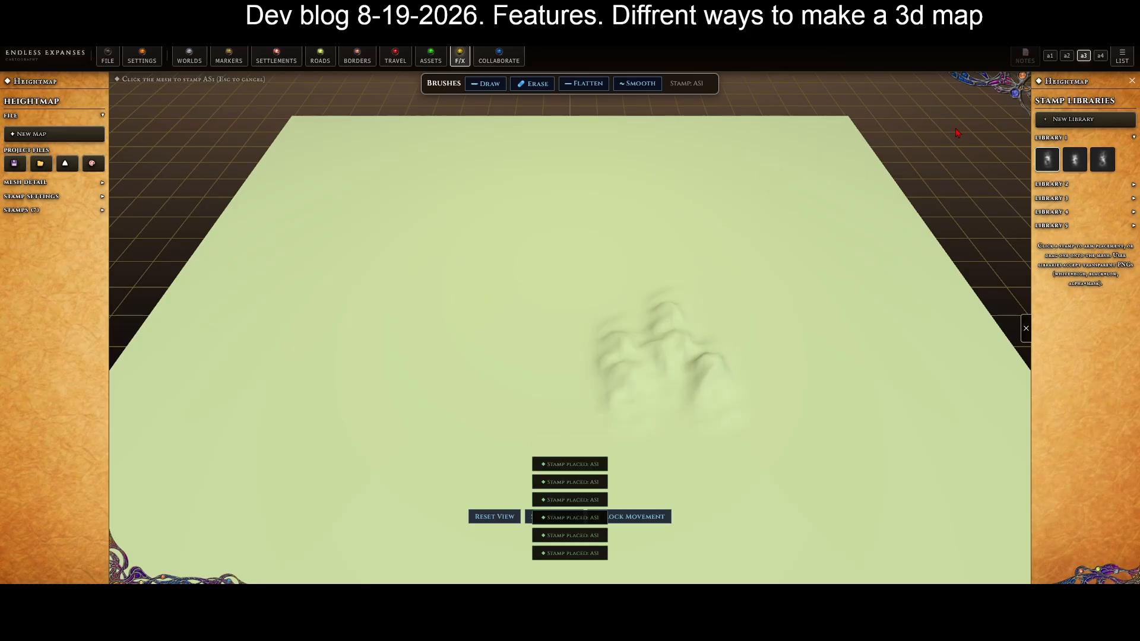
Try to place AS1 stamps off the mesh, beyond its eastern and western edges
right_drag(1012, 149, 893, 151)
click(905, 142)
click(936, 167)
click(923, 123)
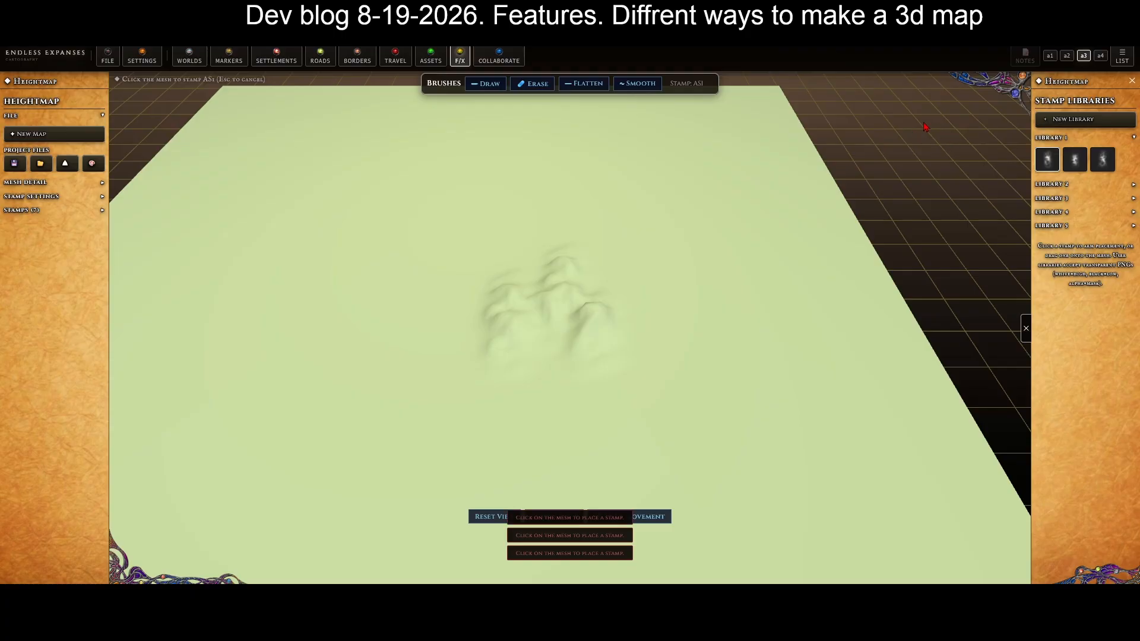
click(957, 142)
scroll(857, 236, down, 5)
right_drag(916, 169, 1041, 169)
click(279, 166)
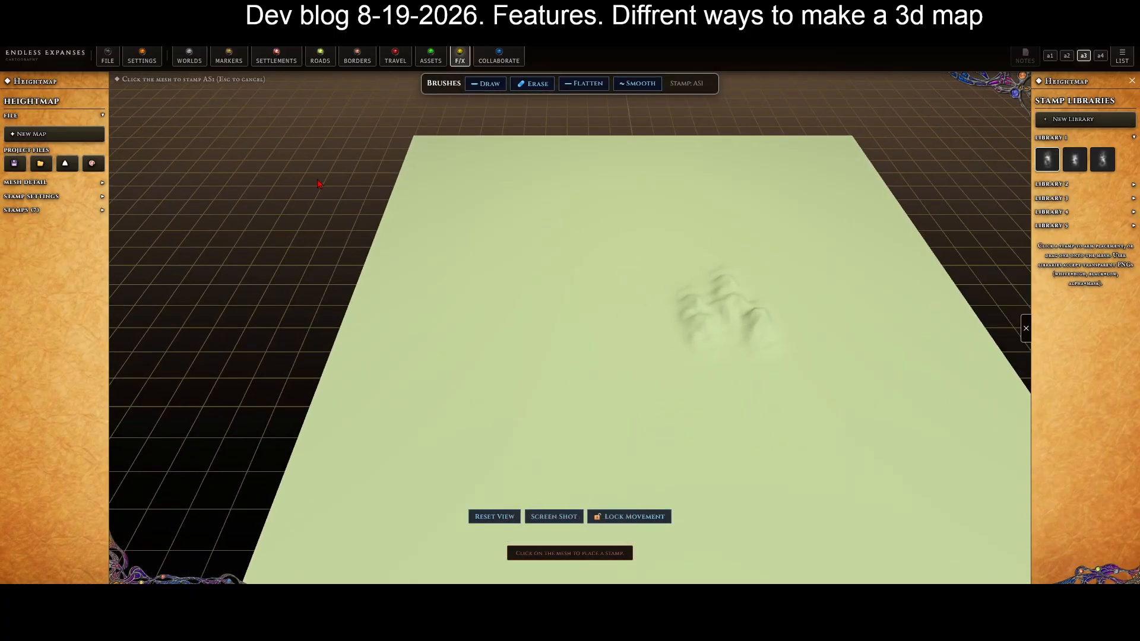
click(348, 169)
click(297, 150)
Extend the mountain cluster westward with more AS1 stamps, adding a few along its southern side
click(648, 303)
click(674, 336)
click(685, 336)
click(631, 333)
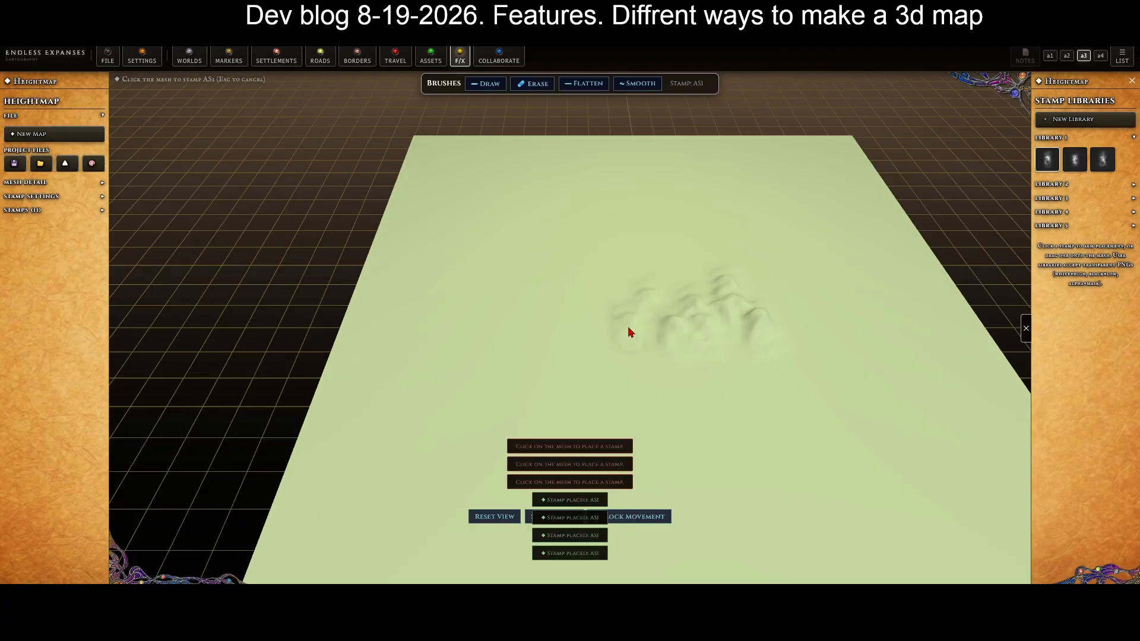
click(607, 316)
click(562, 328)
click(544, 331)
click(617, 340)
click(618, 338)
click(663, 365)
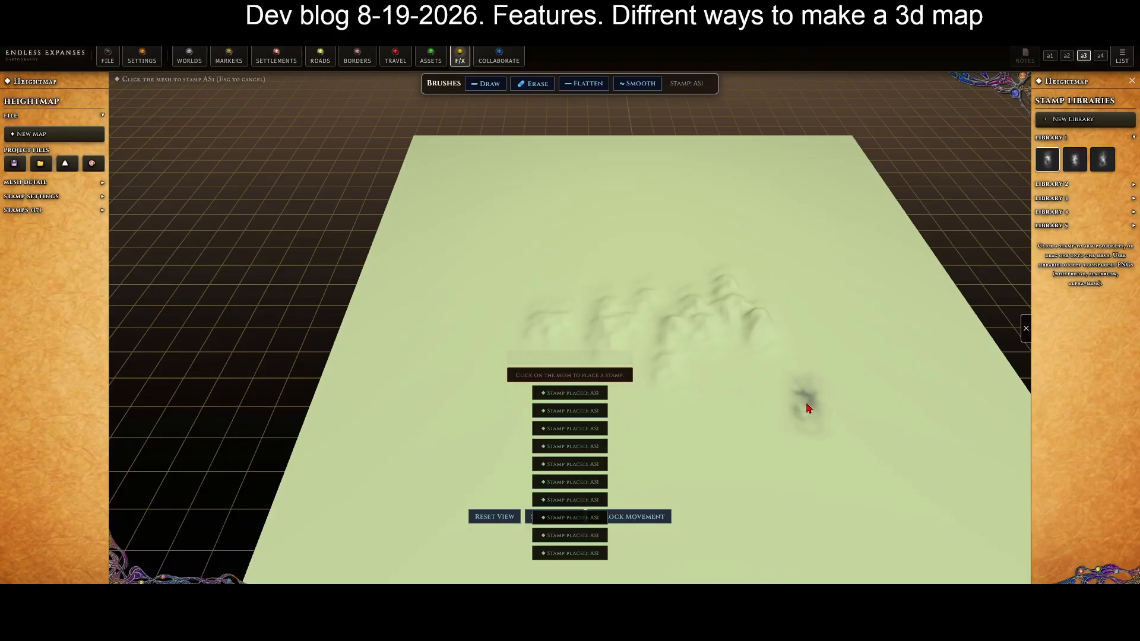
Extend the AS1 mountains along the cluster's southeastern side and out toward the mesh's eastern edge
click(719, 354)
click(764, 358)
click(788, 372)
click(808, 355)
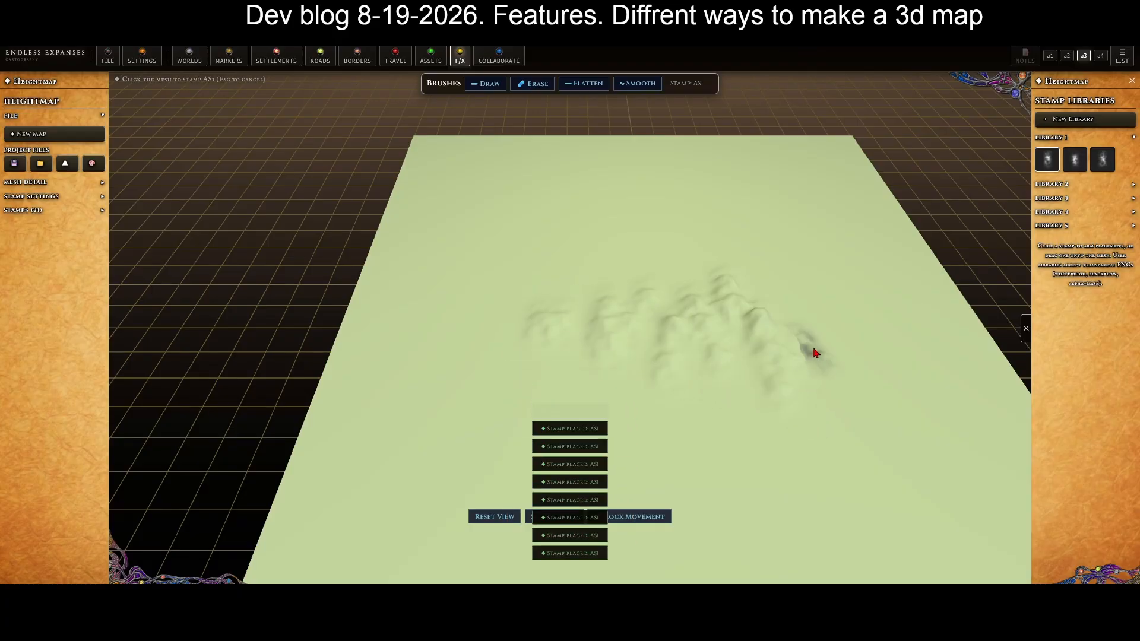
click(813, 351)
click(826, 339)
click(829, 337)
click(900, 311)
click(919, 297)
Place AS3 stamps from Library 1 in the northwest and as a north-south ridge on the mesh's western side
click(1102, 170)
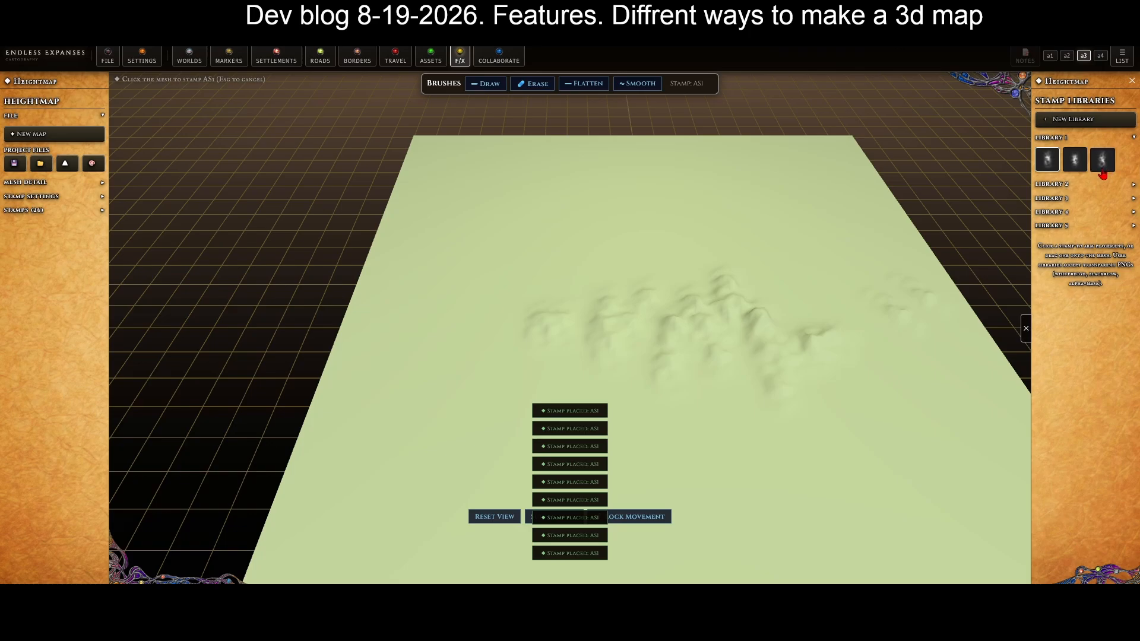
click(537, 233)
click(507, 266)
click(489, 374)
click(494, 355)
click(501, 334)
click(504, 317)
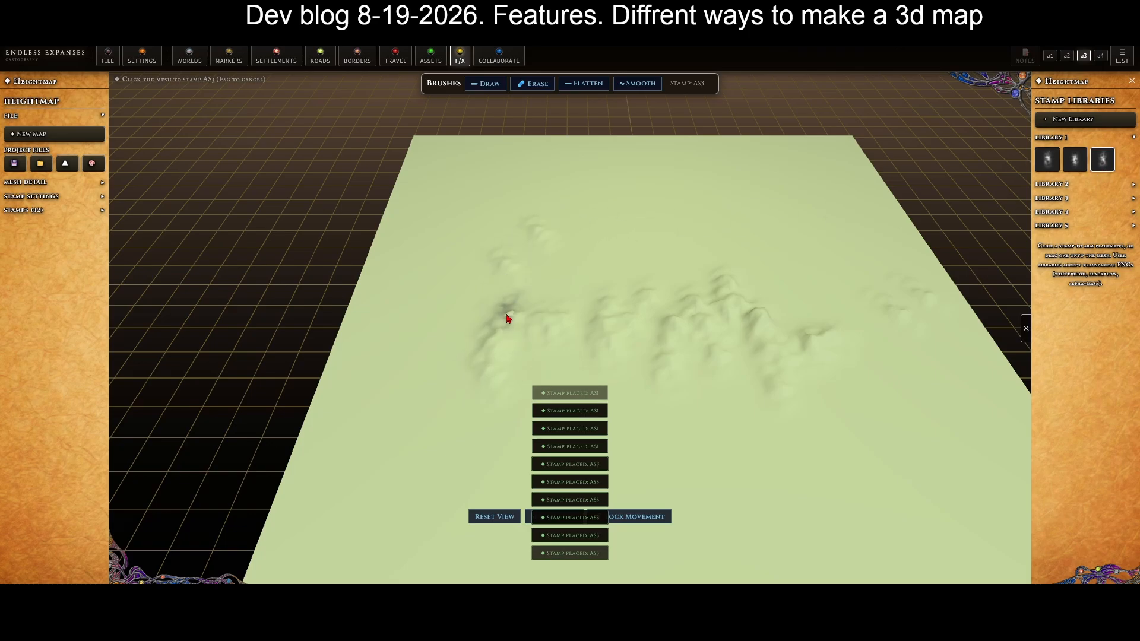
click(504, 313)
Add an east-west row of AS3 stamps across the western ridge's northern end, plus one north of the centre
click(469, 313)
click(462, 311)
click(488, 301)
click(530, 300)
click(541, 303)
click(656, 271)
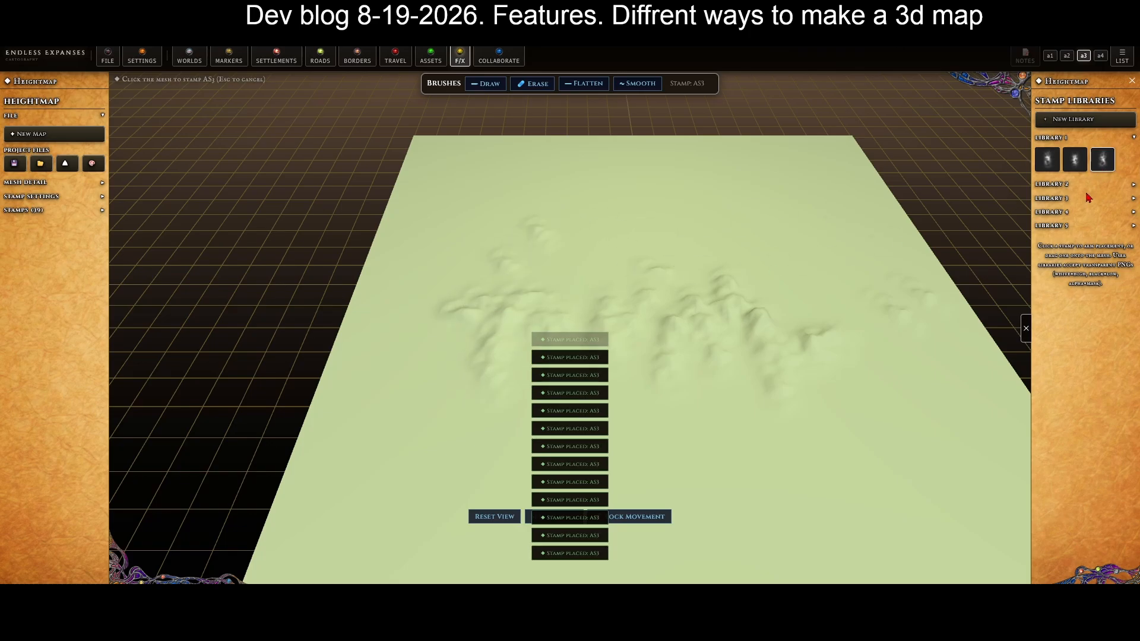
Place AS2 stamps east of the main range and in a curve along the mesh's southeastern side
click(1078, 166)
click(880, 361)
click(850, 328)
click(878, 361)
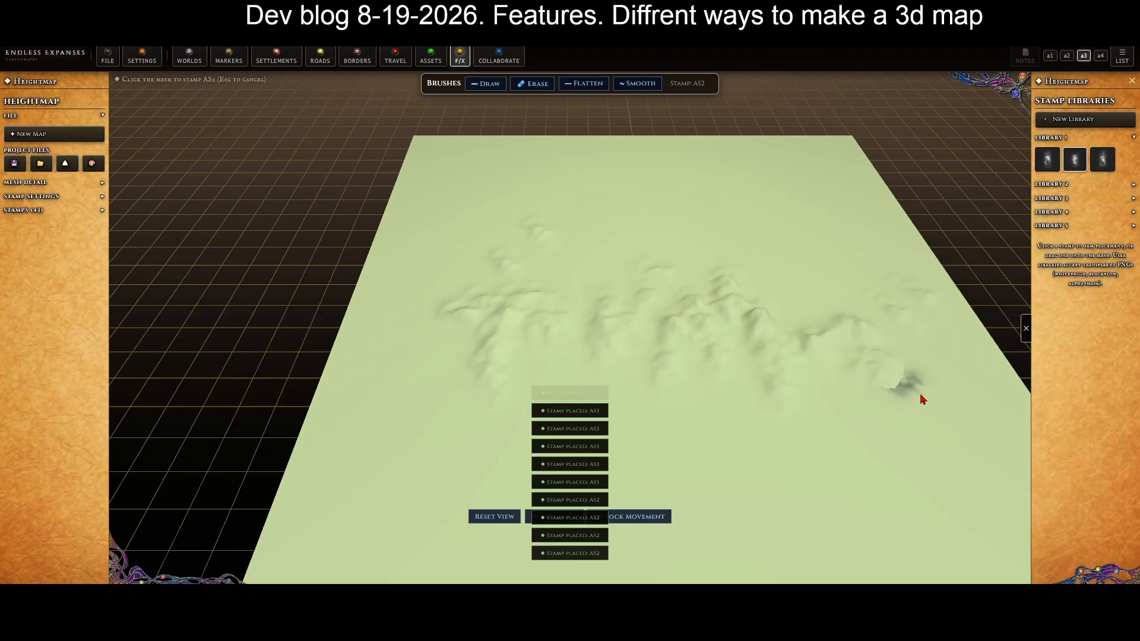
click(941, 404)
click(956, 410)
click(960, 445)
click(929, 468)
click(908, 487)
click(858, 508)
click(806, 521)
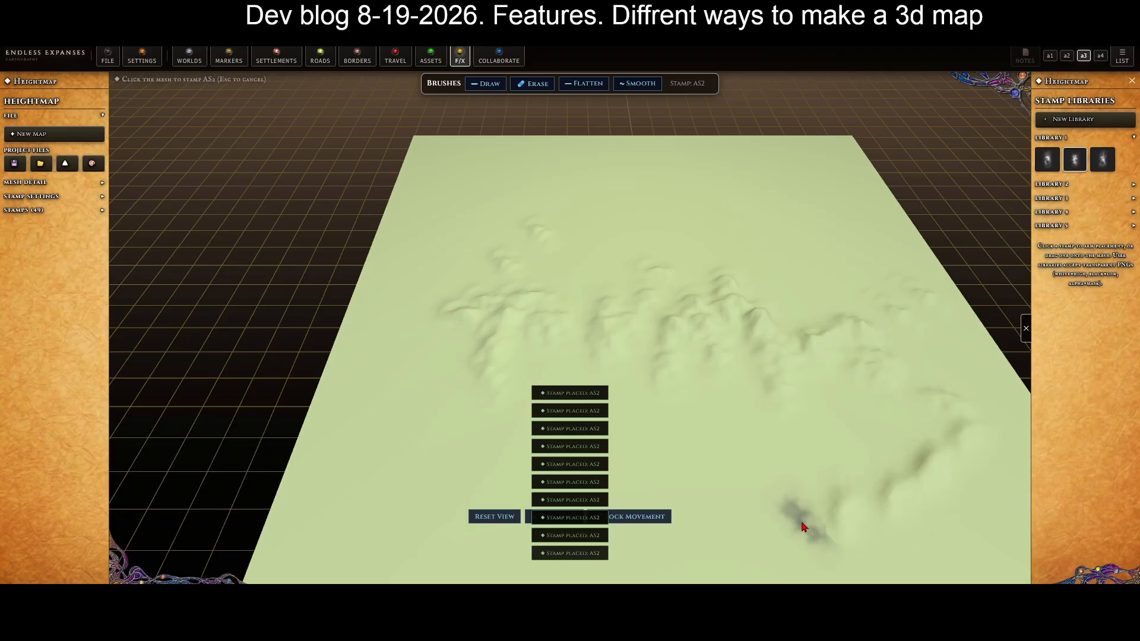
Widen the southern AS2 range by placing more stamps along its northern side and toward the west
click(783, 521)
click(783, 484)
click(795, 475)
click(839, 482)
click(838, 479)
click(763, 494)
click(731, 490)
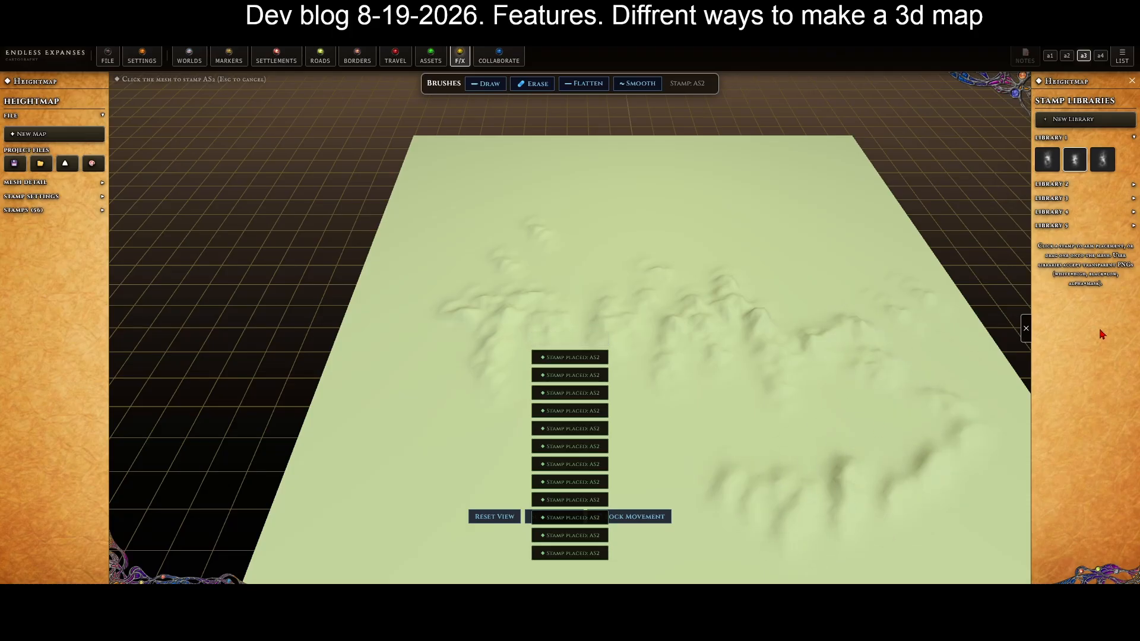
Place AB3 stamps from Library 2 around the western mountains, continuing up the mesh's northwestern side
drag(1090, 398, 1081, 392)
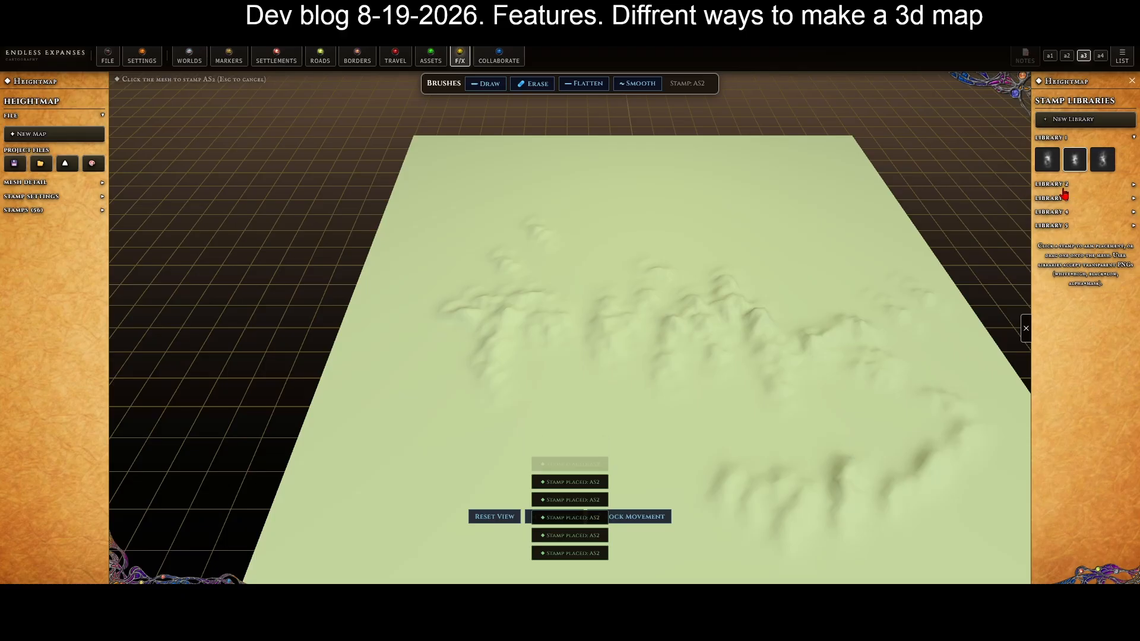
click(1054, 184)
click(1074, 207)
mouse_move(547, 401)
mouse_down()
mouse_move(667, 407)
mouse_move(547, 363)
mouse_move(475, 425)
mouse_move(442, 384)
mouse_up()
click(440, 381)
click(422, 379)
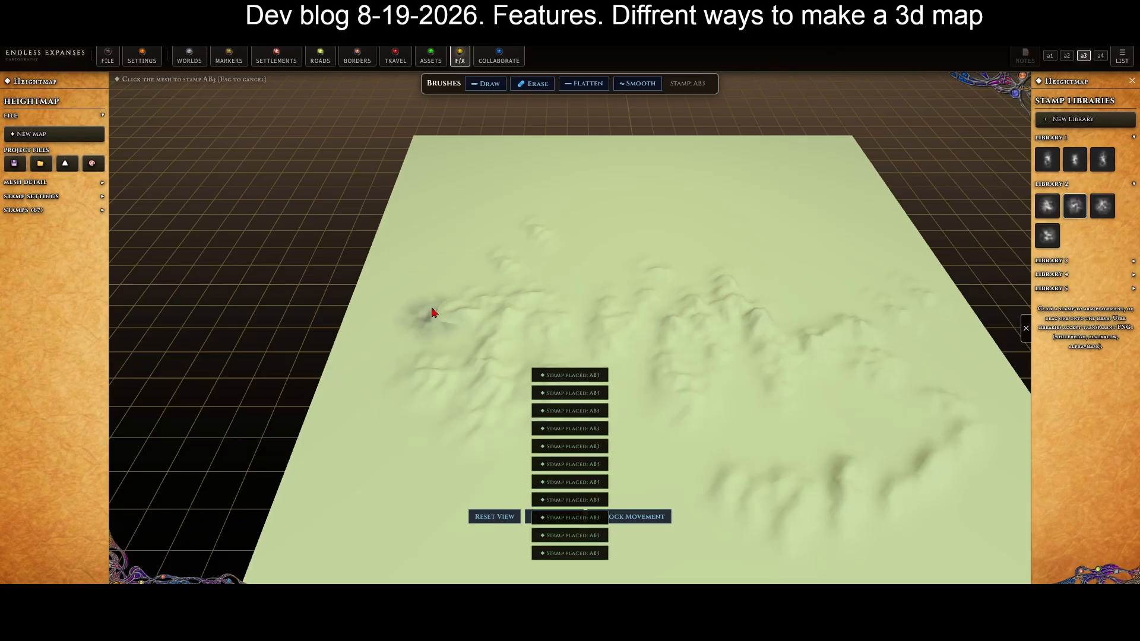
click(433, 315)
click(455, 244)
click(519, 195)
Lower parts of the central, eastern and western ranges with the Erase brush, and soften the middle with the Smooth brush
click(525, 83)
mouse_move(704, 366)
mouse_down()
mouse_move(718, 297)
mouse_move(789, 341)
mouse_move(860, 475)
mouse_move(837, 482)
mouse_up()
click(481, 369)
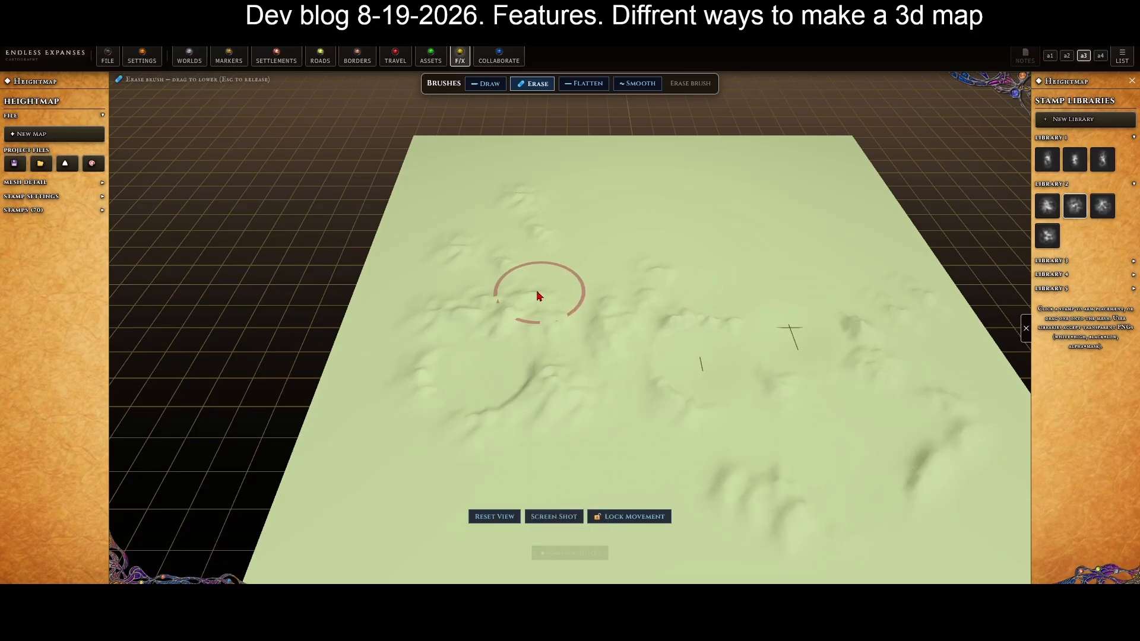
click(537, 294)
click(641, 85)
drag(552, 344, 758, 394)
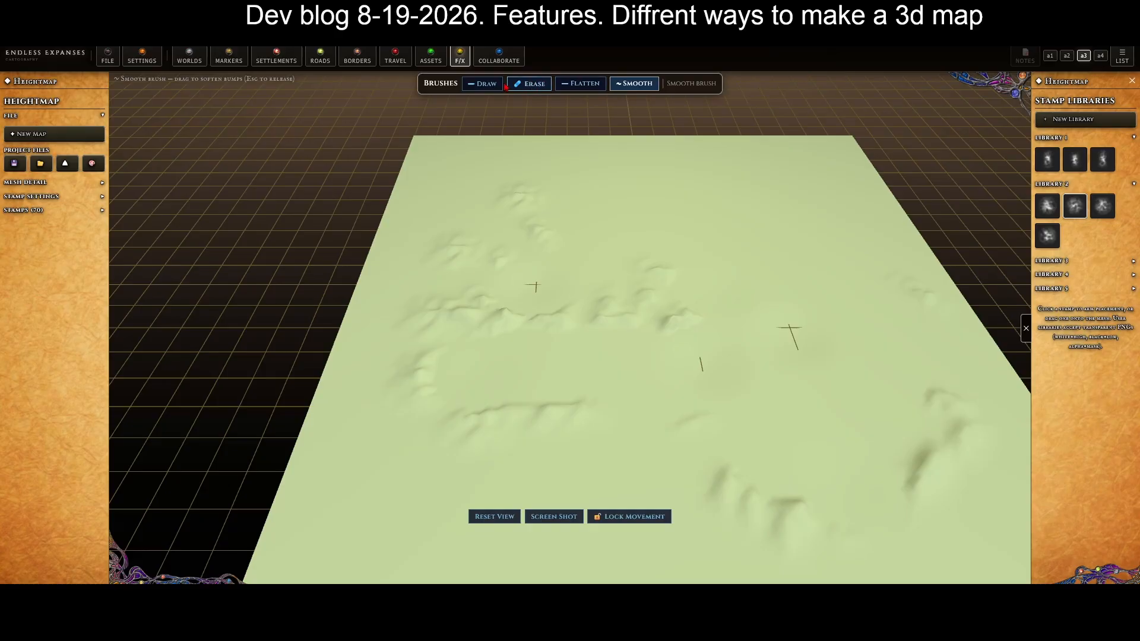
Raise a broad, winding ridge through the middle of the mesh toward the northeast with the Draw brush
click(485, 83)
mouse_move(570, 347)
mouse_down()
mouse_move(644, 384)
mouse_move(667, 356)
mouse_up()
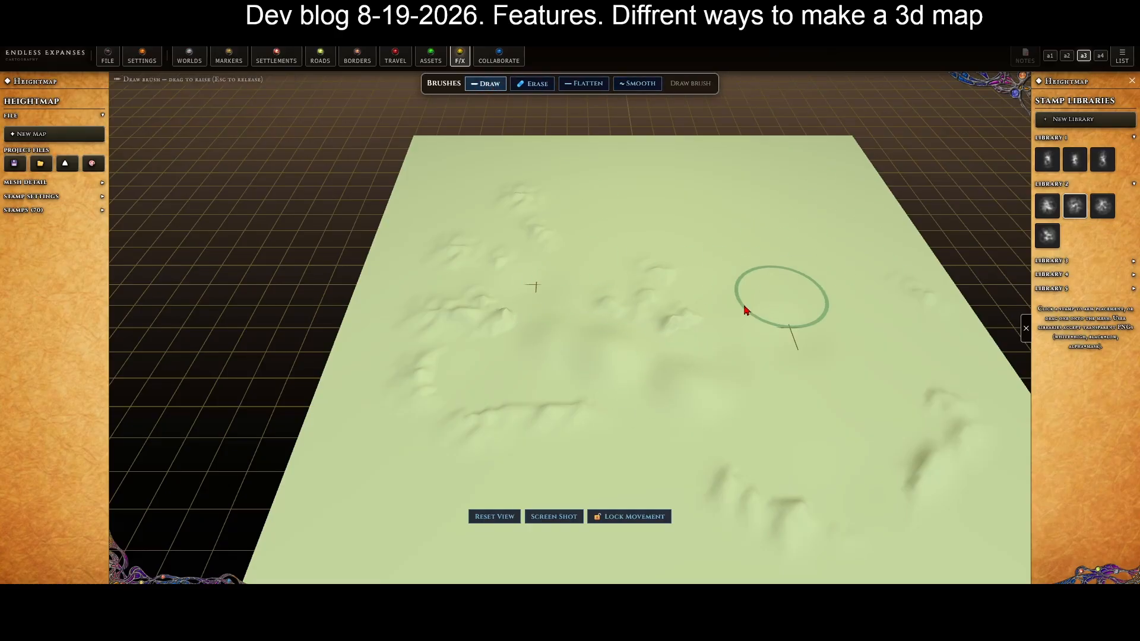
mouse_move(745, 311)
mouse_down()
mouse_move(603, 439)
mouse_move(778, 237)
mouse_up()
Place AB3 stamps from Library 2 on the ridge's northern part and across the mesh north of centre
click(1073, 206)
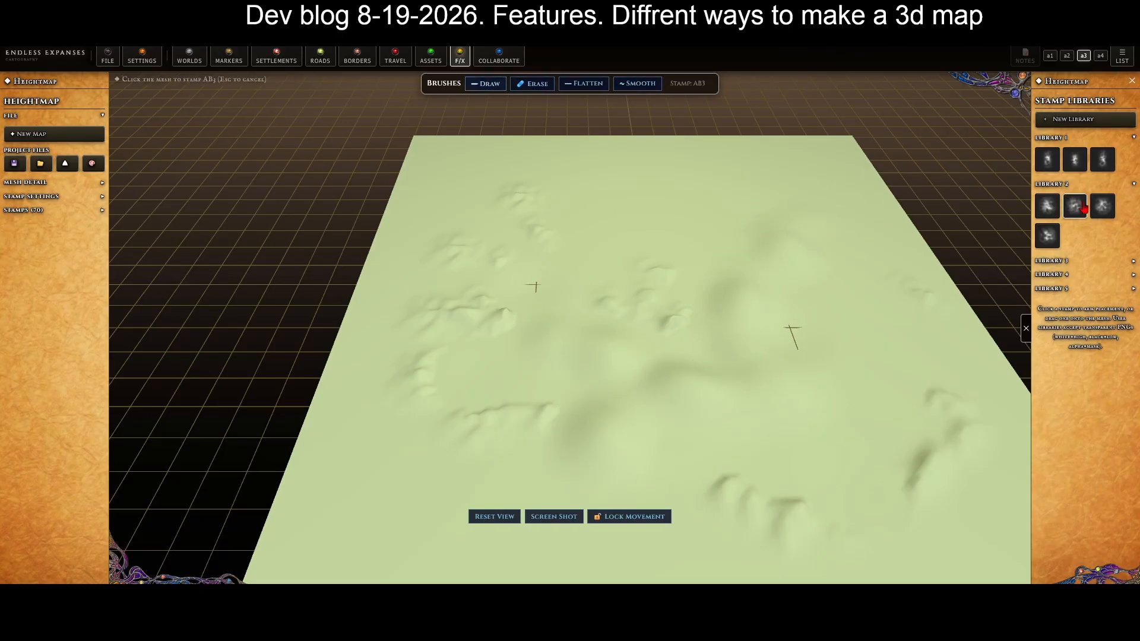
click(760, 227)
click(739, 287)
click(668, 206)
click(647, 265)
click(577, 276)
click(616, 303)
click(618, 312)
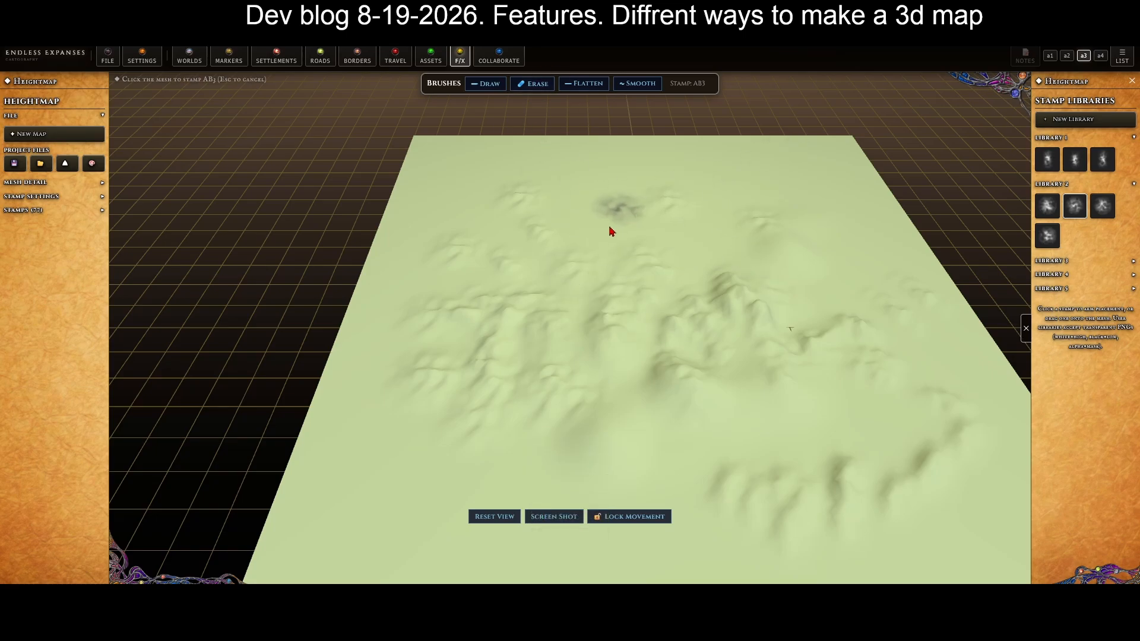
Add more AB3 stamps from the mesh's centre southeastward toward the southern range
click(585, 319)
click(582, 375)
click(647, 393)
click(712, 436)
click(756, 442)
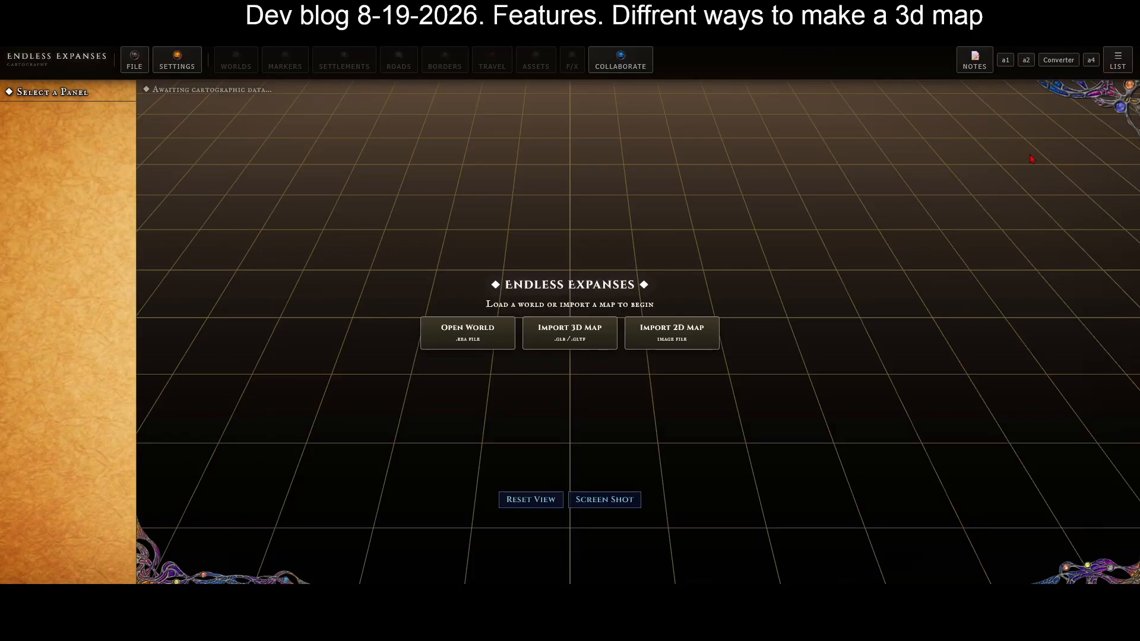
Open the Converter and create a new square symbol canvas of 2048 × 2048 px
click(1062, 65)
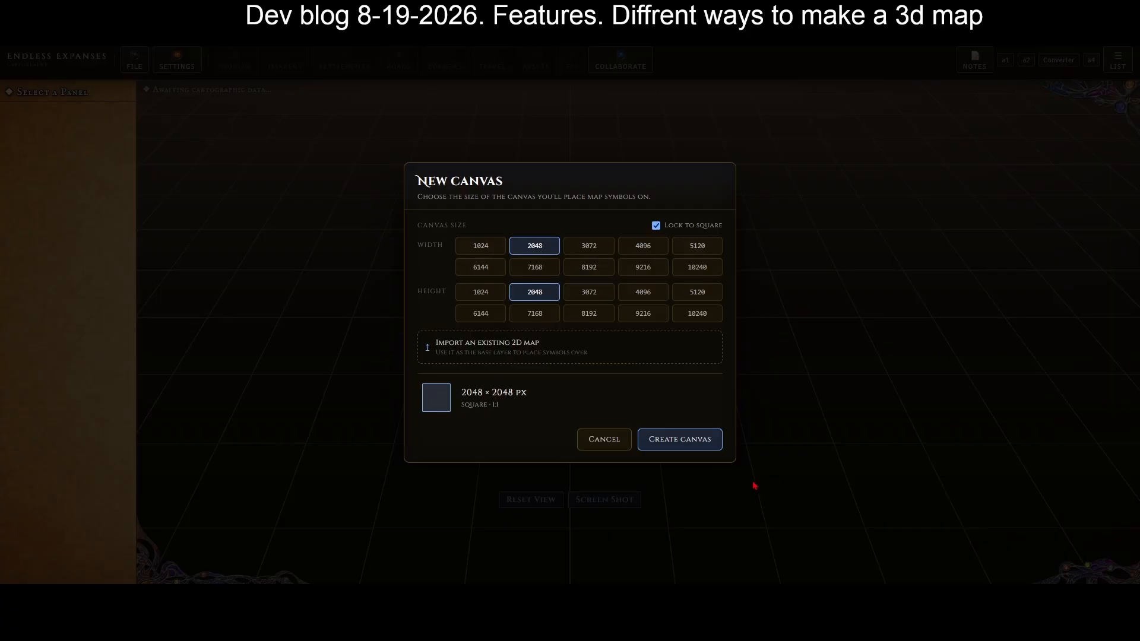
click(686, 439)
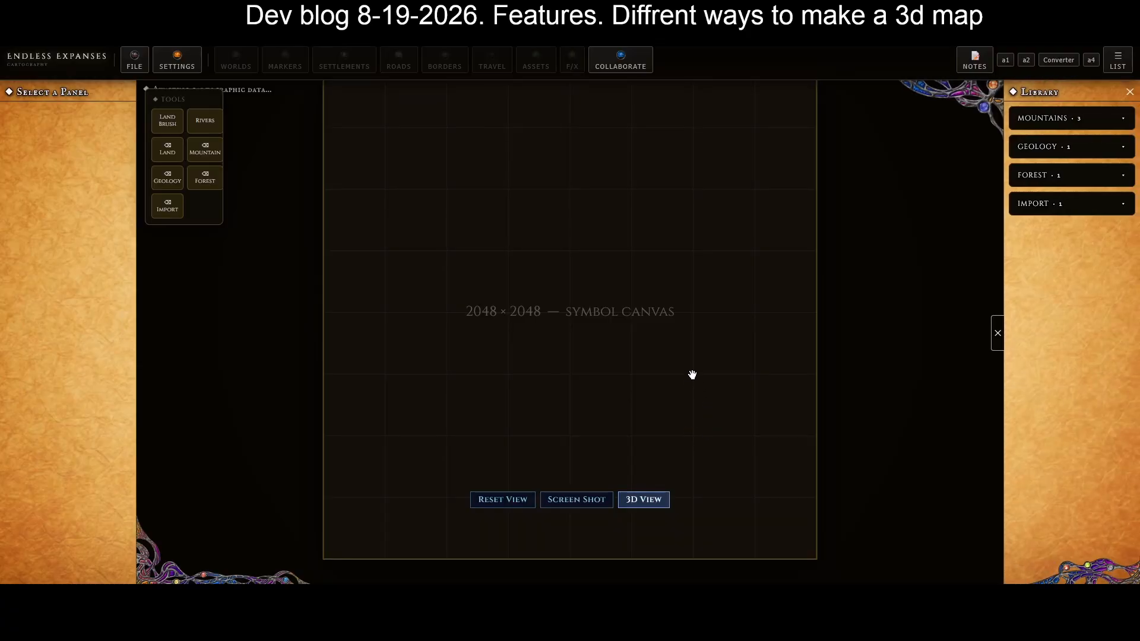
drag(667, 280, 677, 303)
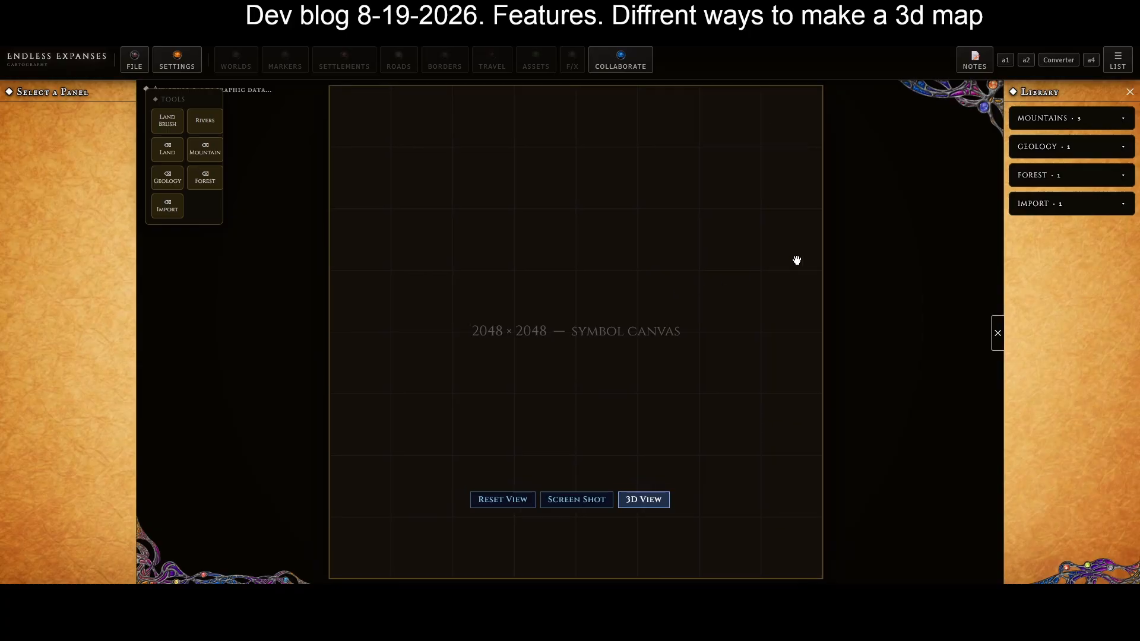
Paint a diagonal mountain range across the canvas with the Test One symbol, using sizes 1.90× and 0.90×
click(1082, 121)
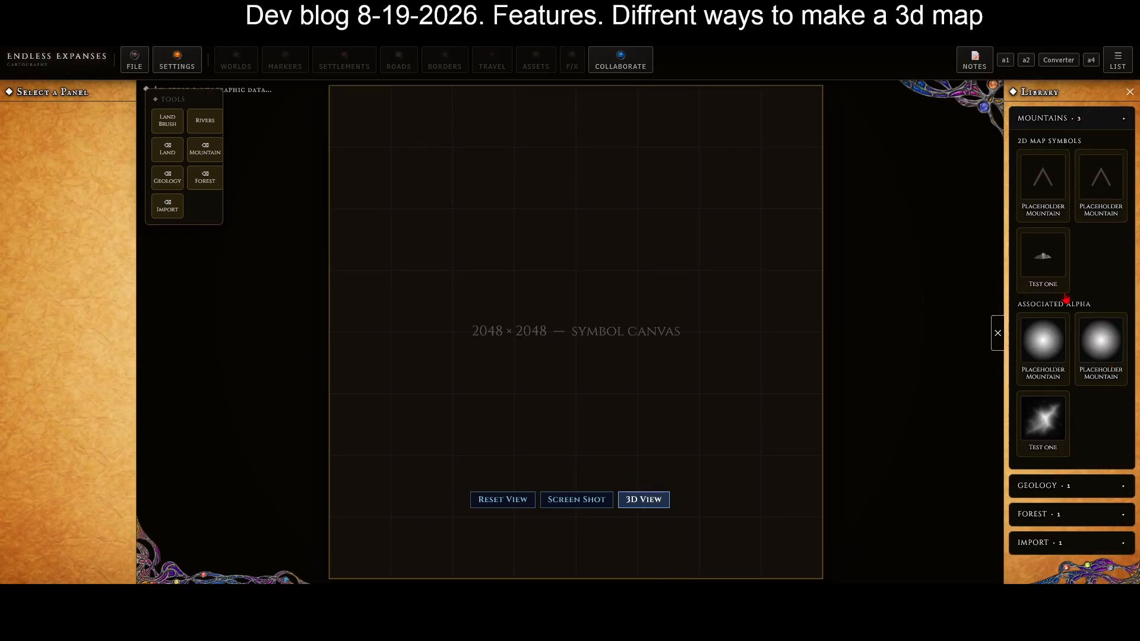
click(1059, 257)
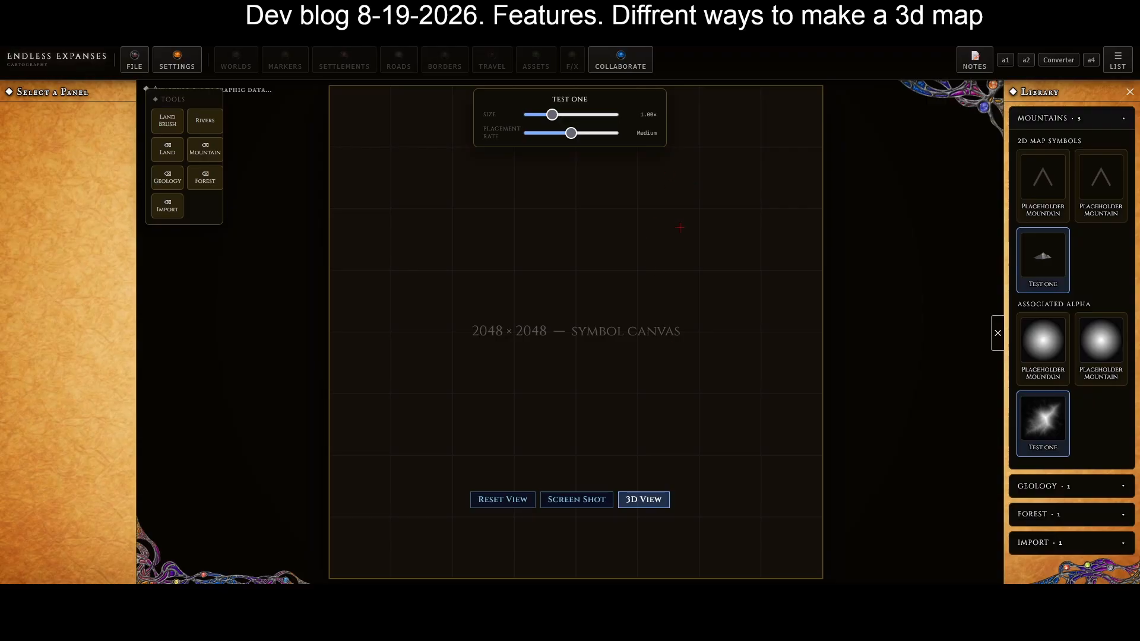
scroll(679, 227, up, 5)
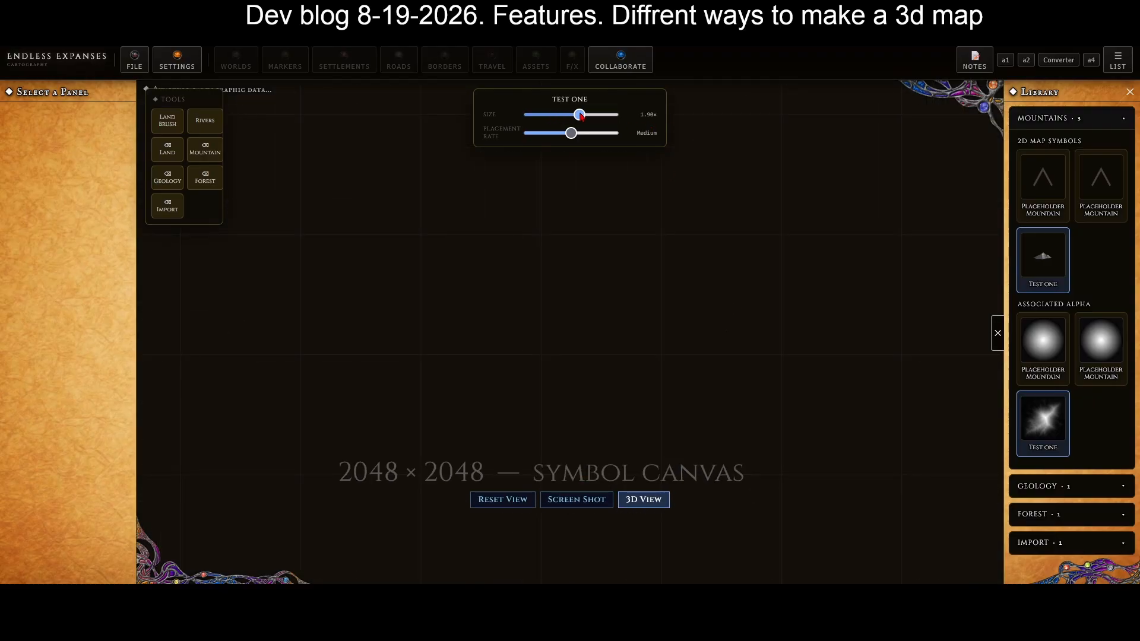
scroll(720, 240, down, 2)
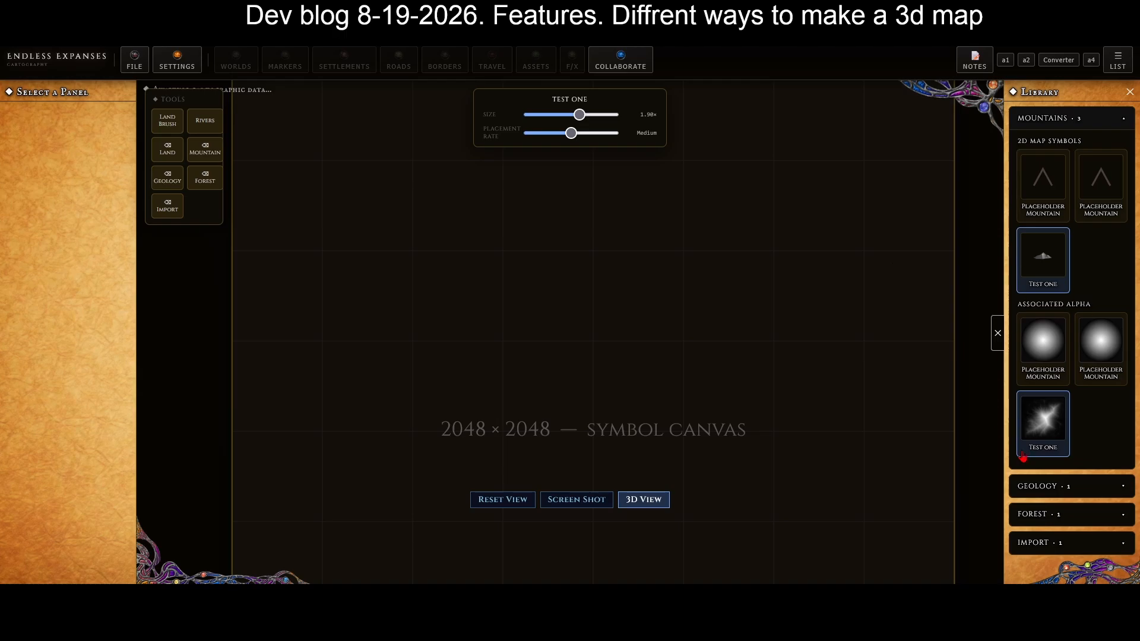
mouse_move(736, 199)
mouse_down()
mouse_move(734, 222)
mouse_move(681, 266)
mouse_move(695, 261)
mouse_move(667, 311)
mouse_move(613, 353)
mouse_move(499, 399)
mouse_move(573, 426)
mouse_move(505, 402)
mouse_up()
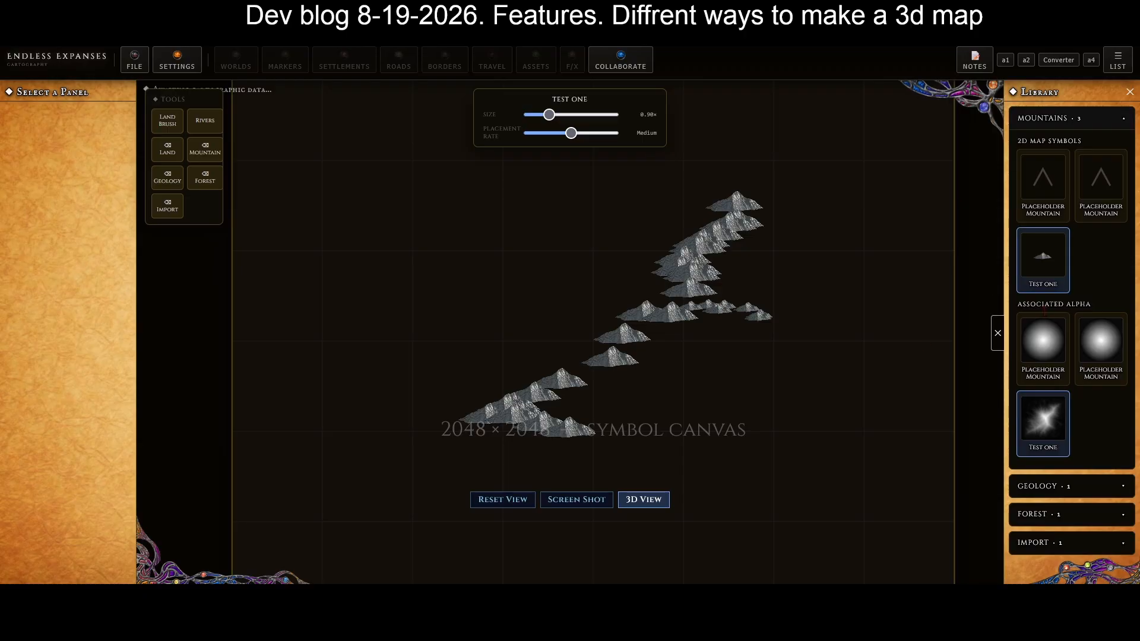
Scatter symbols from both Placeholder Mountain entries east of the mountain range at size 0.90×
click(1042, 338)
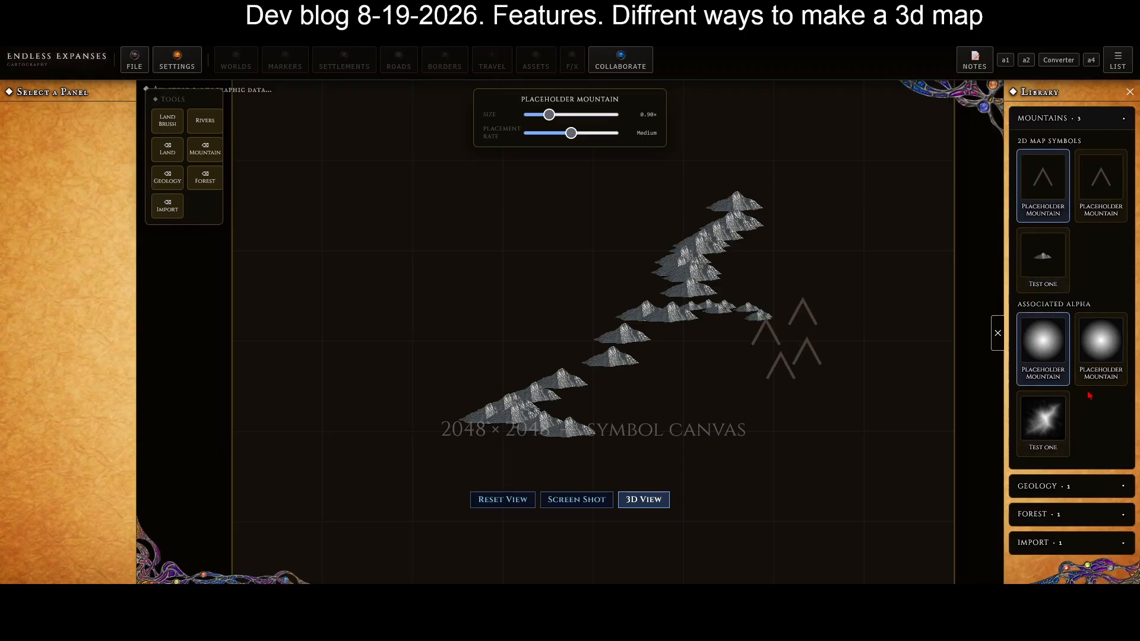
click(1100, 180)
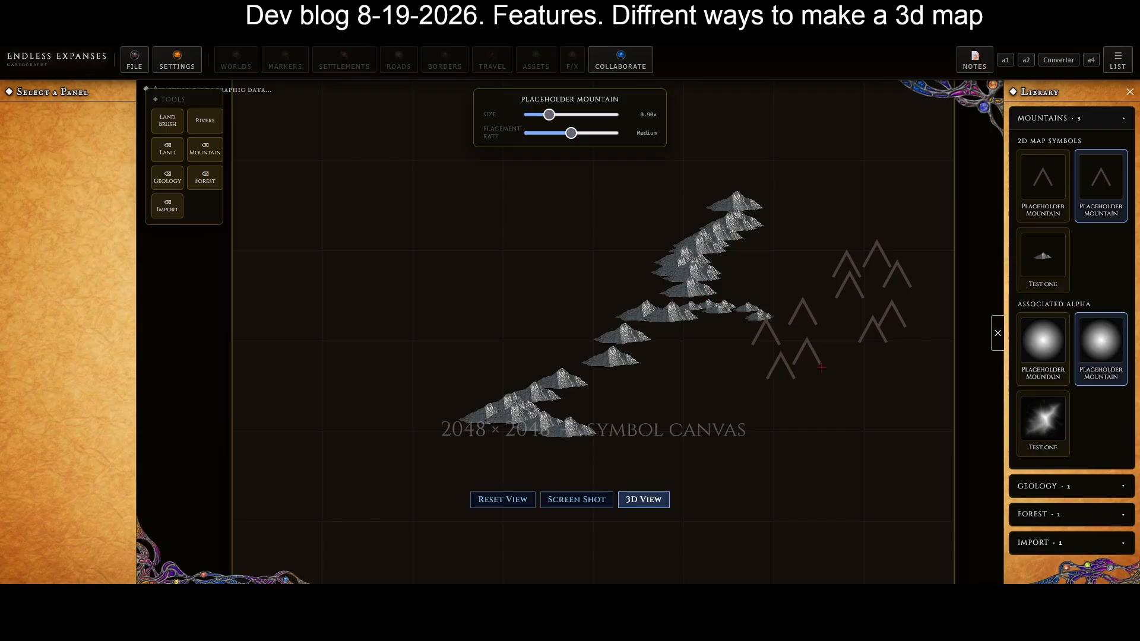
Place three Placeholder Forest symbols at size 0.90× northwest of the mountain range and open the canvas in 3D view
scroll(821, 368, down, 3)
click(1057, 496)
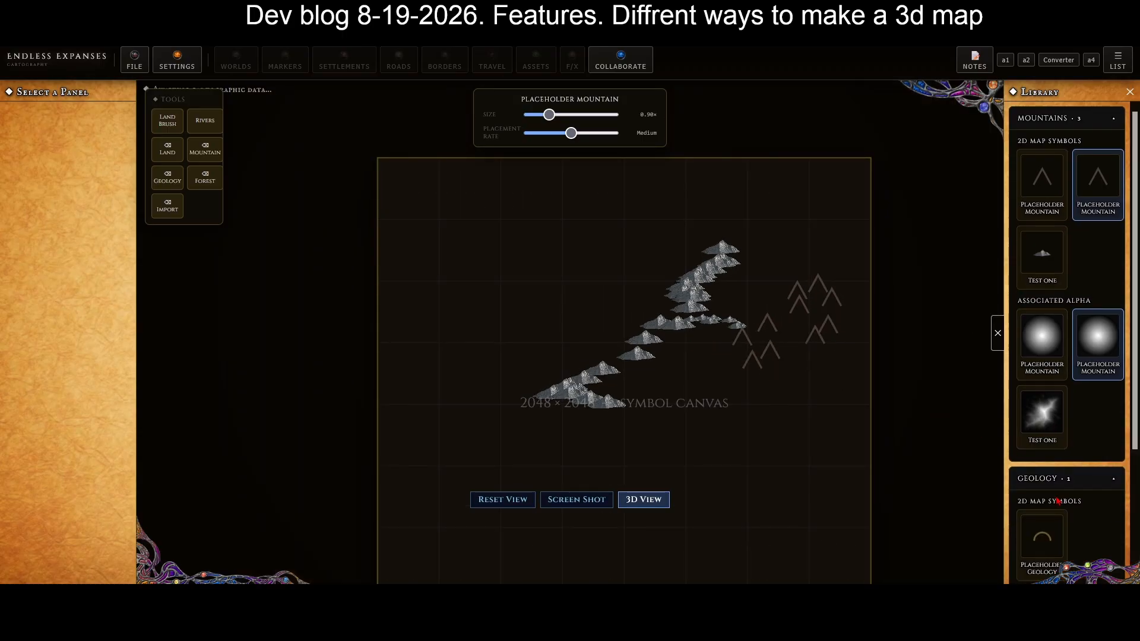
scroll(1077, 457, down, 3)
click(1060, 536)
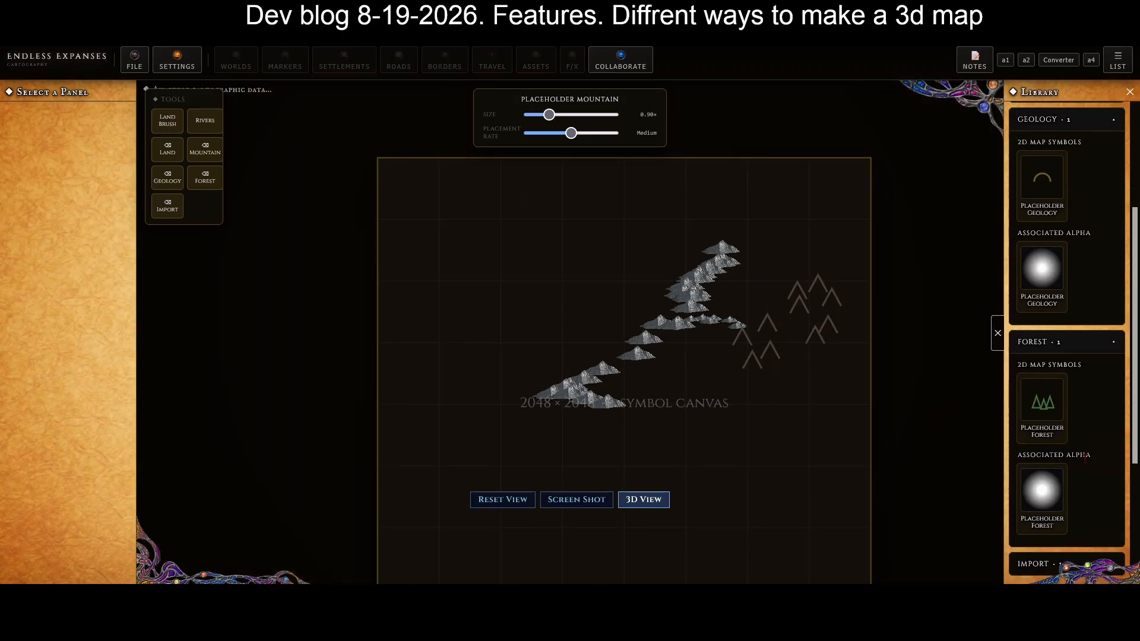
scroll(1060, 416, down, 2)
click(1041, 409)
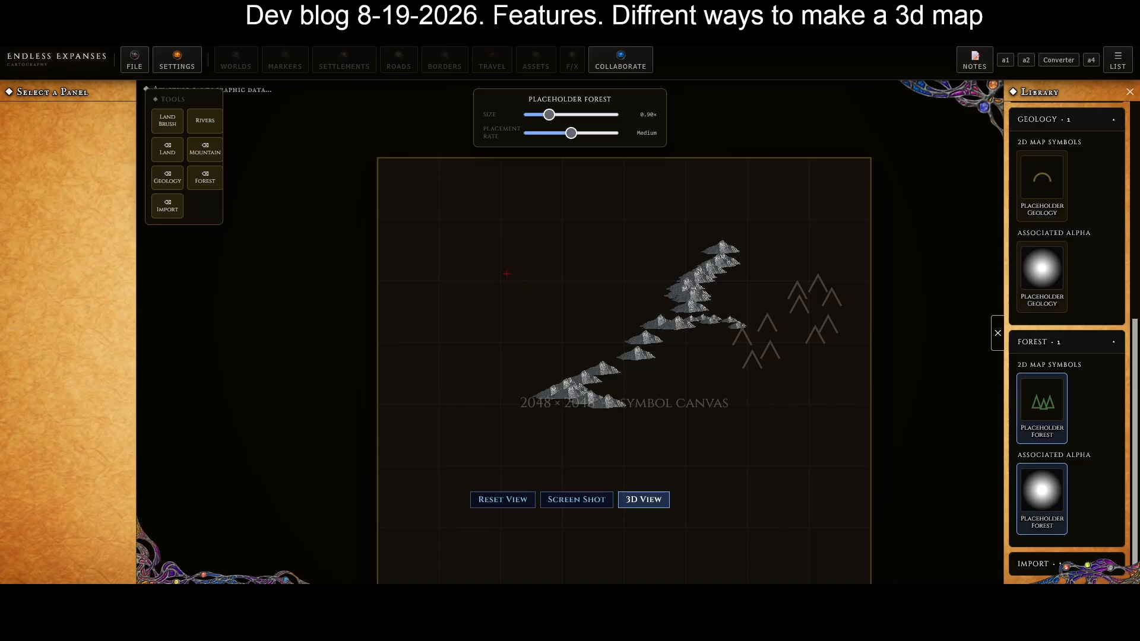
click(544, 269)
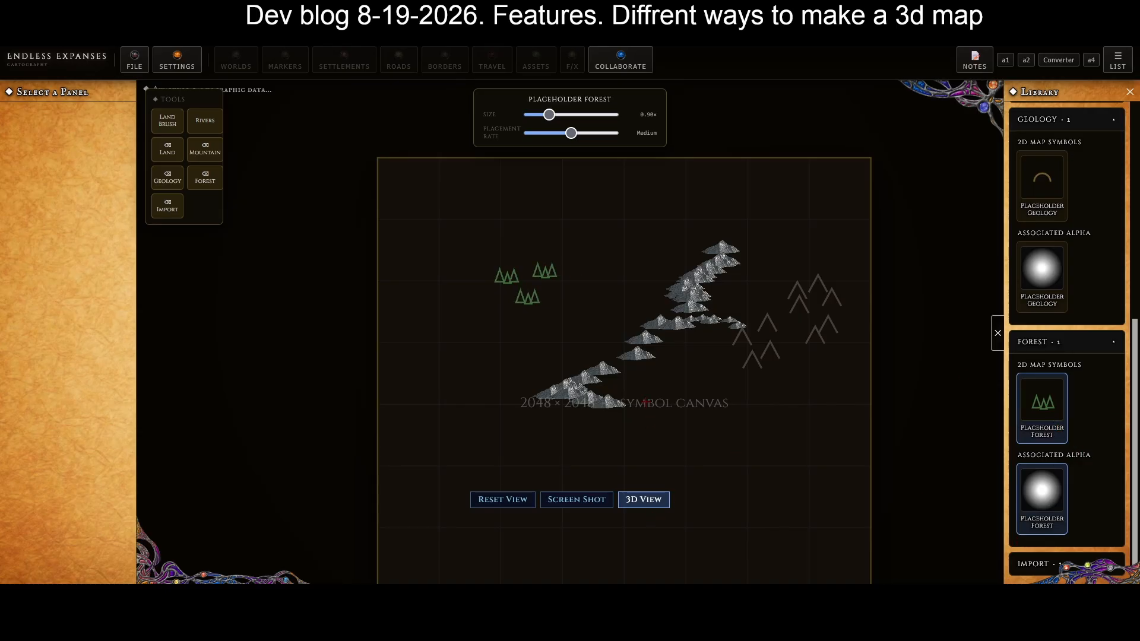
click(641, 502)
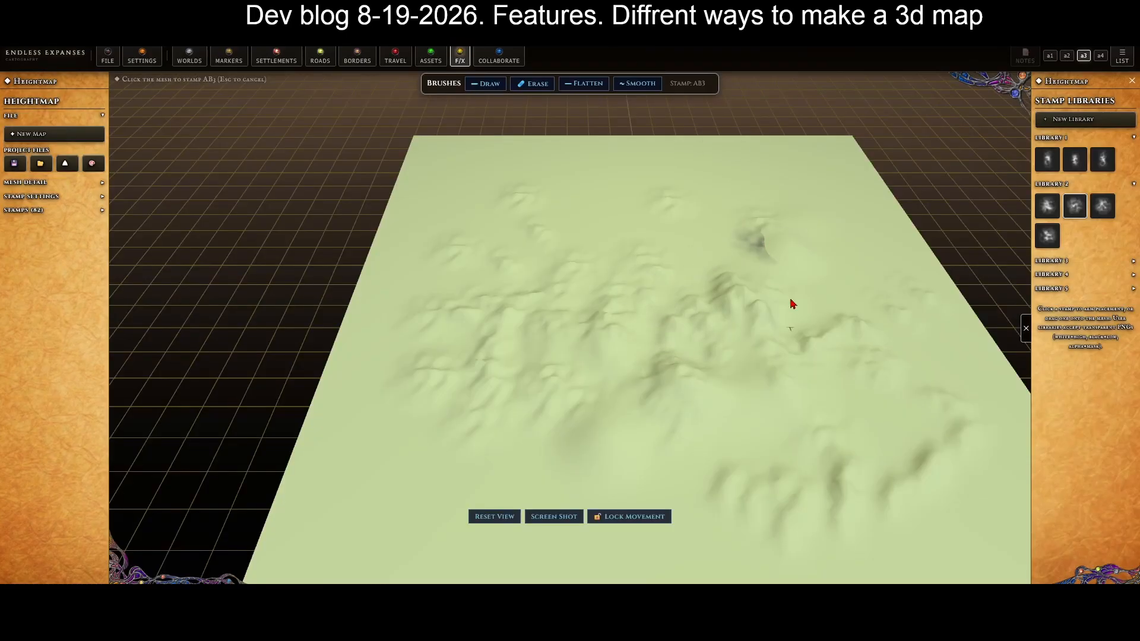
Add overlapping AB3 stamps on the flat area between the mesh's central ridges and the southeastern range
click(801, 395)
click(804, 399)
click(805, 403)
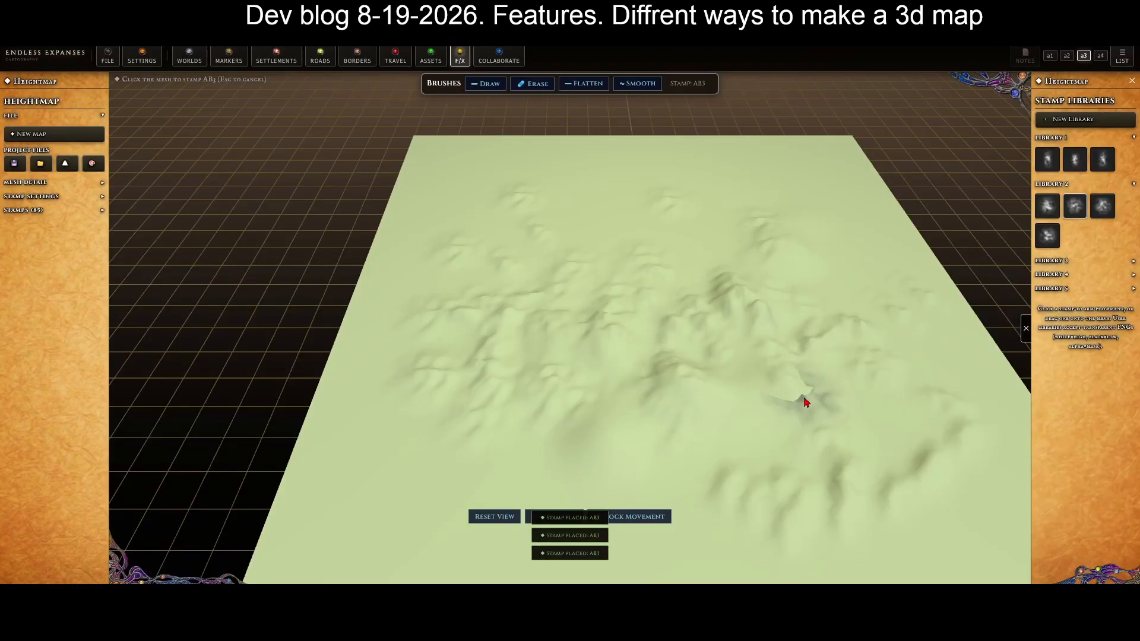
click(805, 403)
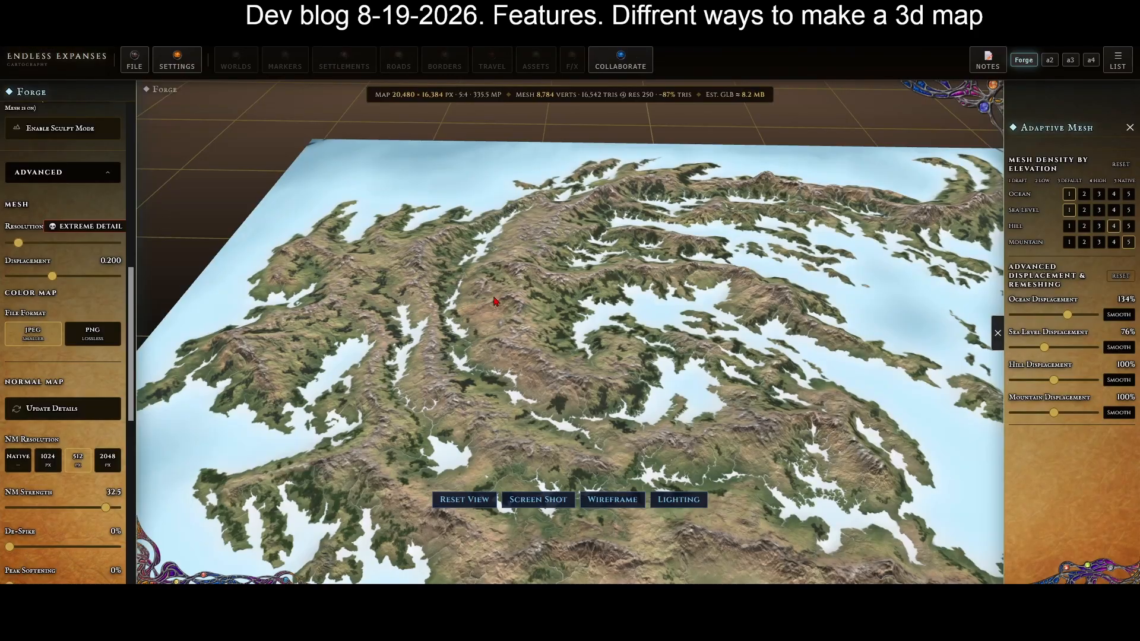
Examine the Forge terrain's mountains, coastlines and islands at different zoom levels and from several rotated viewpoints
scroll(660, 107, down, 3)
scroll(660, 106, up, 3)
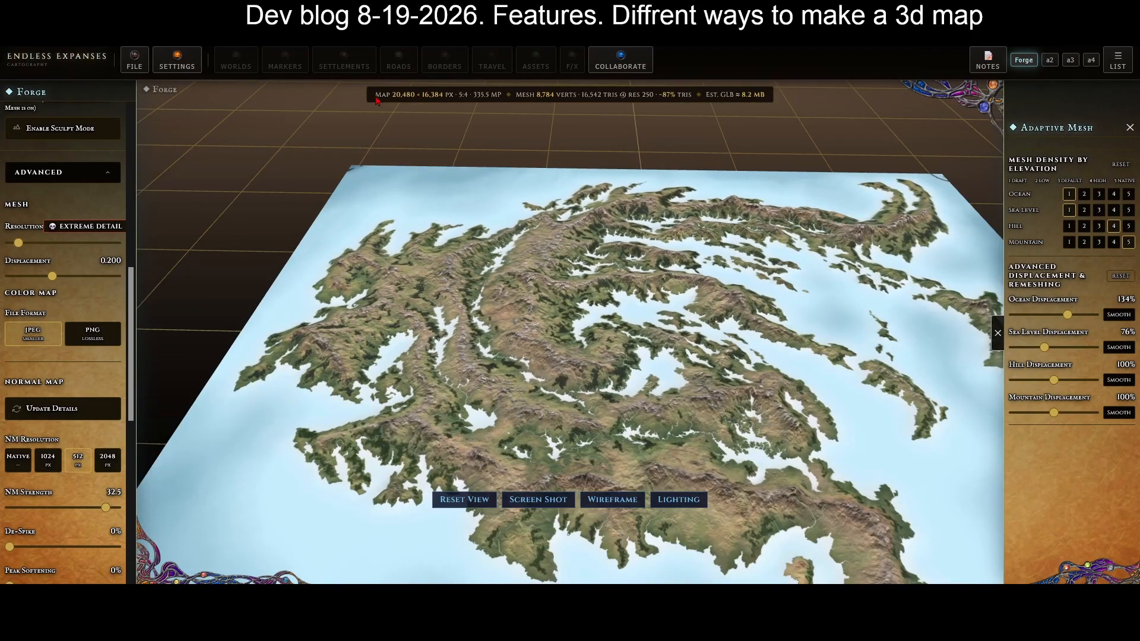
scroll(560, 260, down, 1)
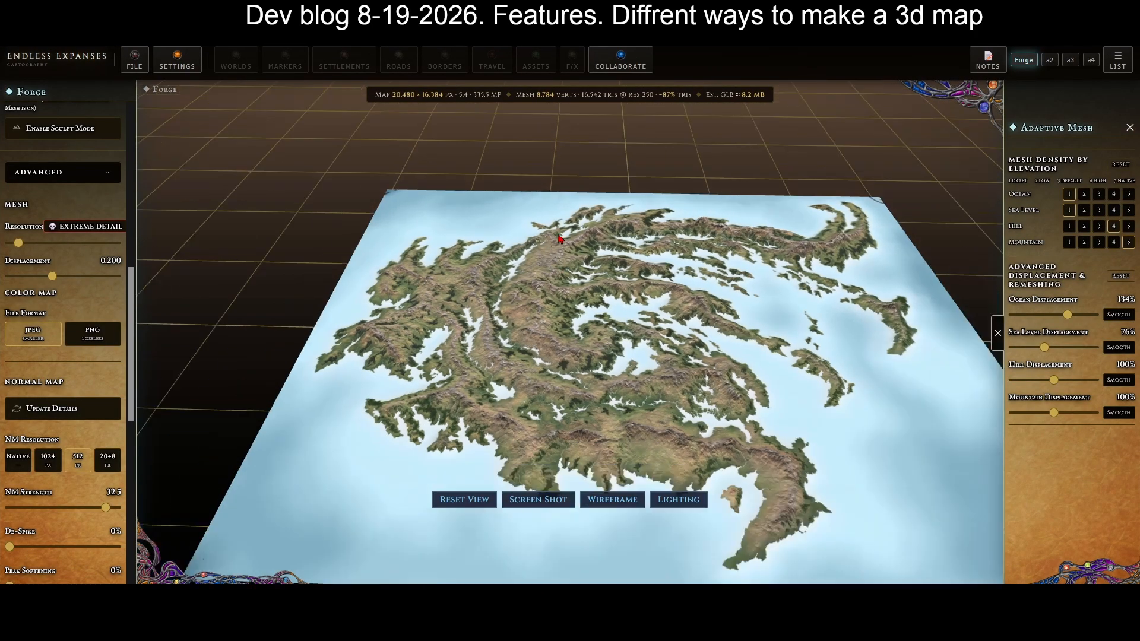
scroll(669, 238, up, 3)
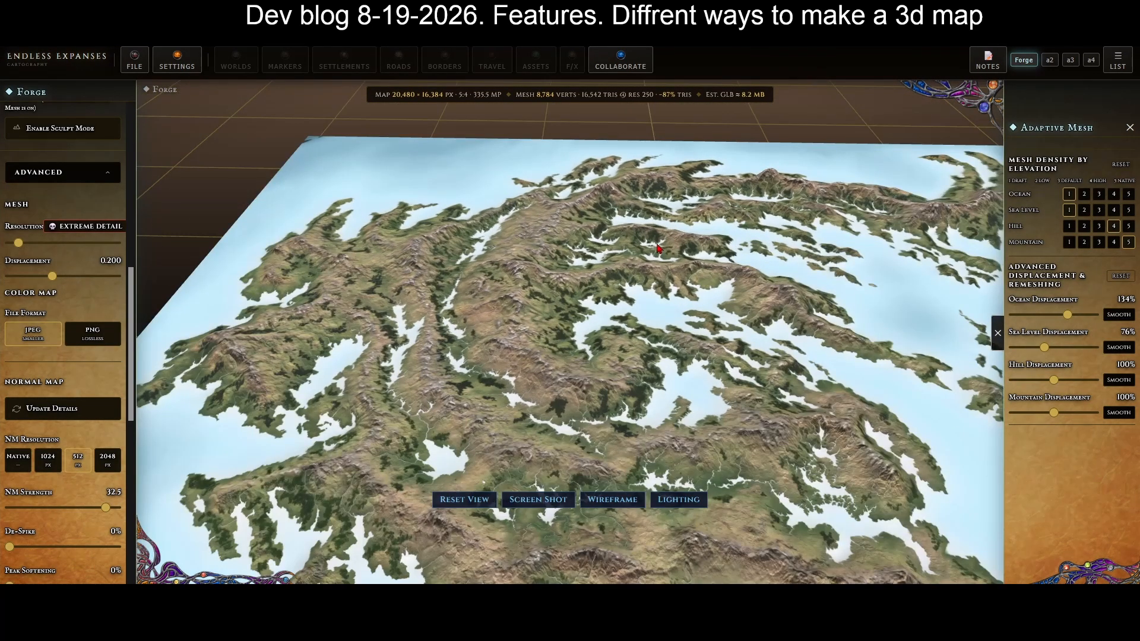
scroll(658, 248, down, 3)
drag(658, 248, 493, 336)
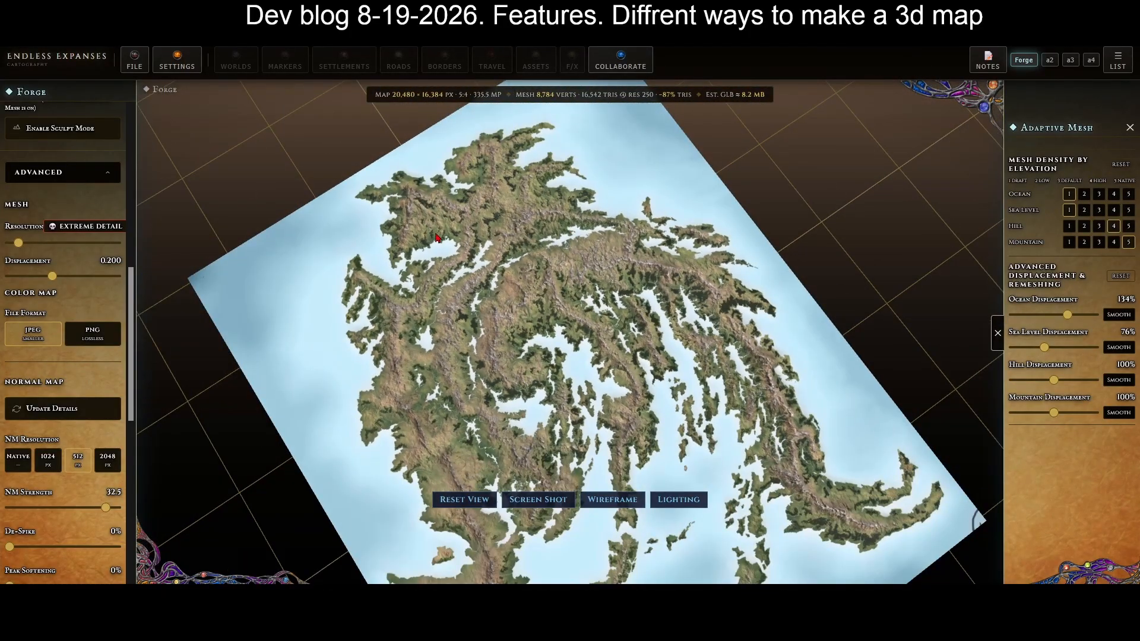
key(ctrl+shift+b)
scroll(603, 285, down, 2)
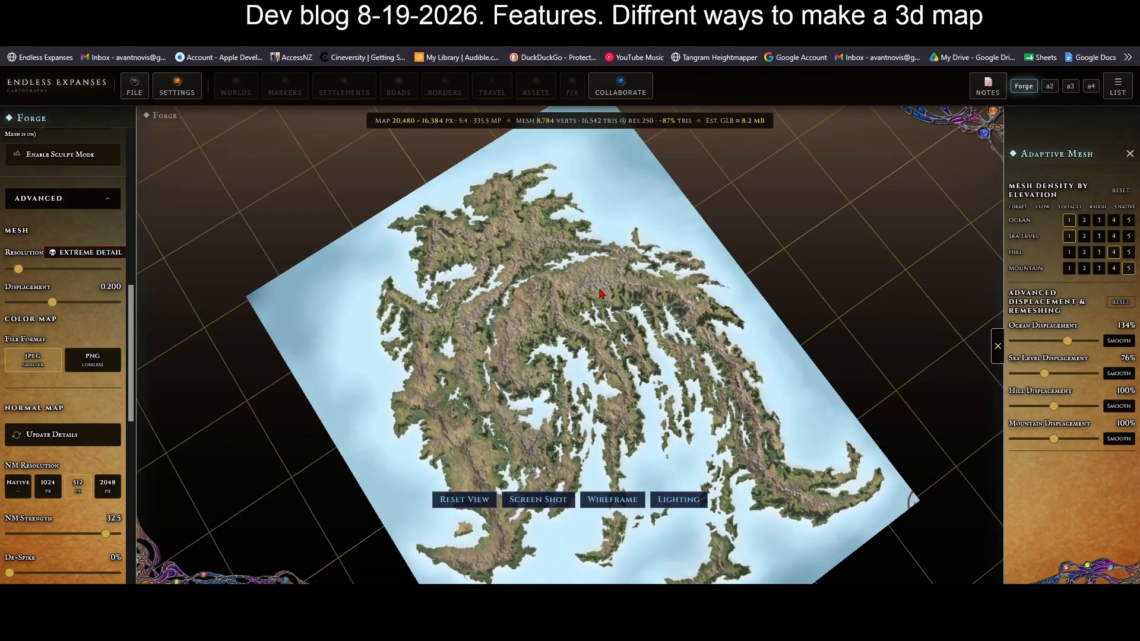
scroll(601, 292, up, 3)
key(ctrl+shift+b)
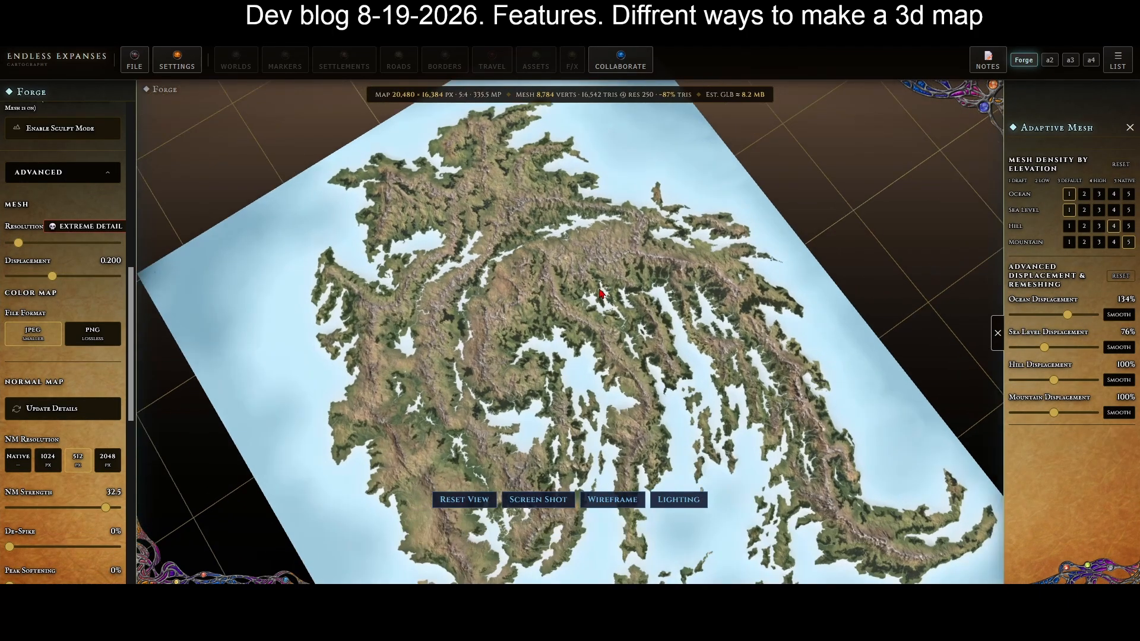
scroll(604, 294, down, 3)
scroll(617, 297, up, 6)
scroll(634, 297, down, 6)
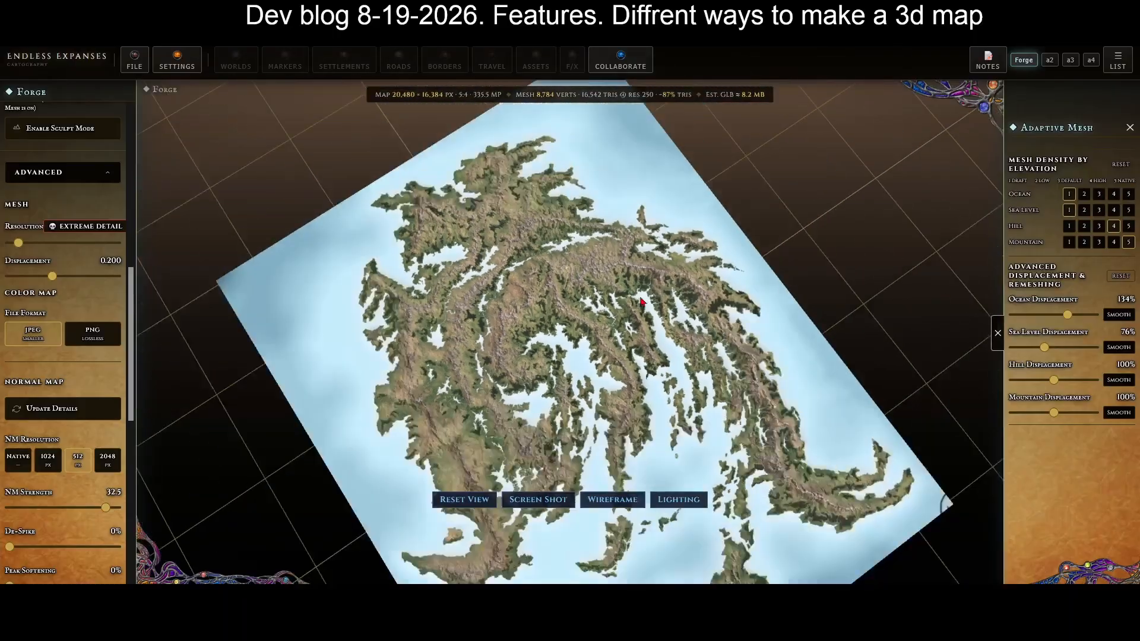
drag(641, 284, 536, 279)
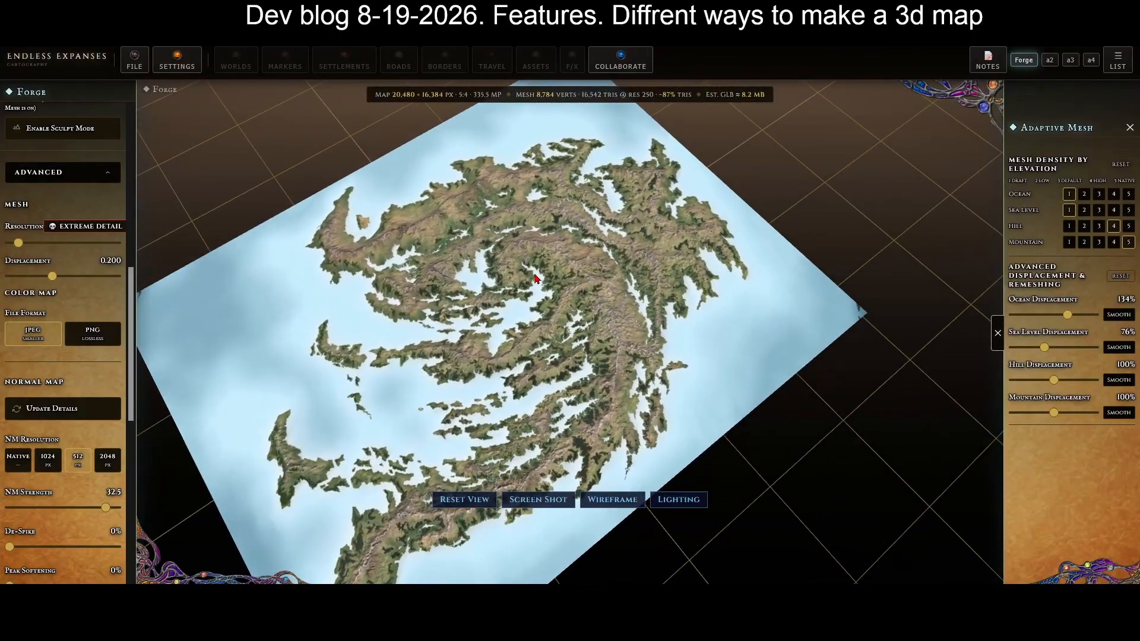